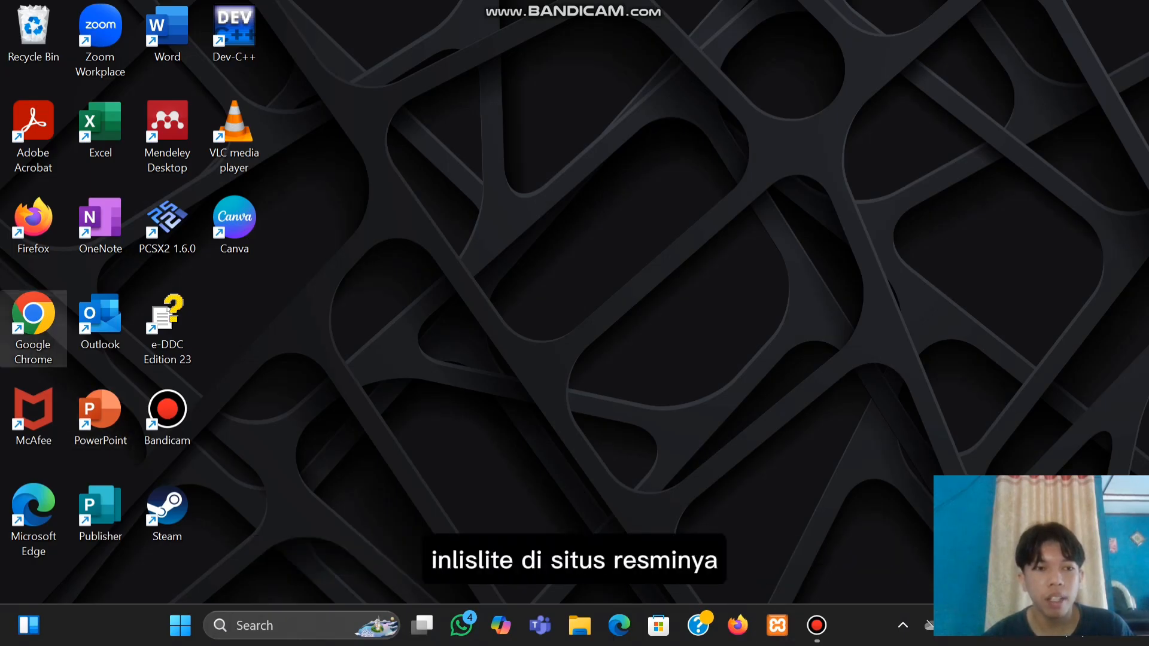
# Launch Chrome and load the inlislite.perpusnas.go.id website
pyautogui.doubleClick(33, 328)
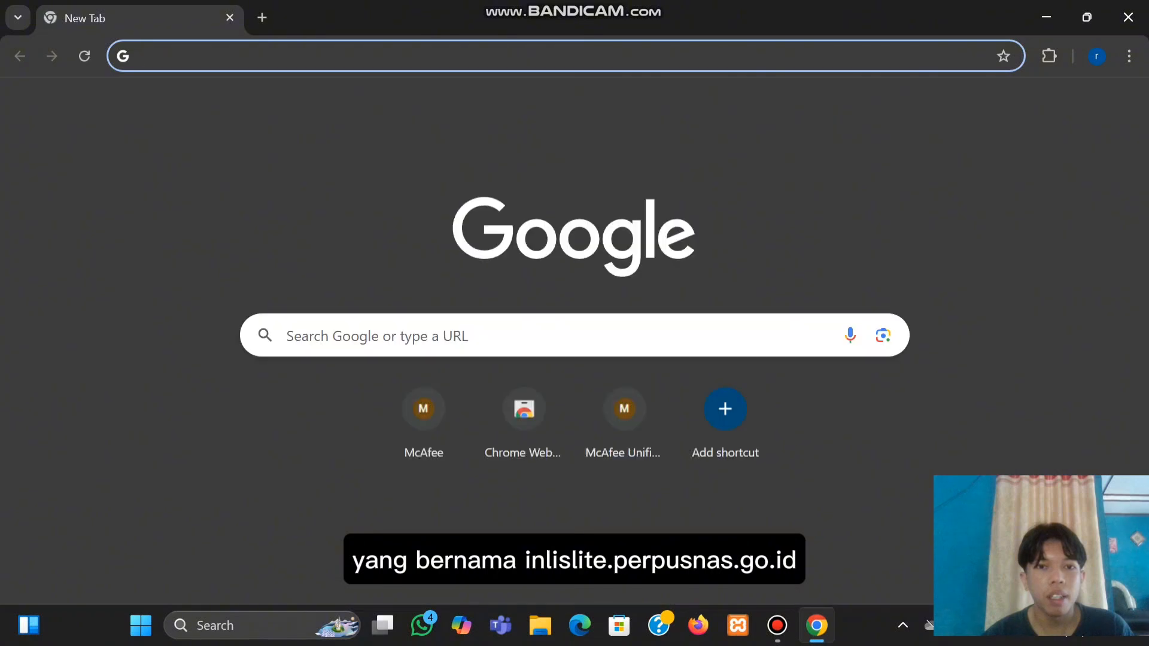
pyautogui.click(359, 56)
pyautogui.write('inlisli')
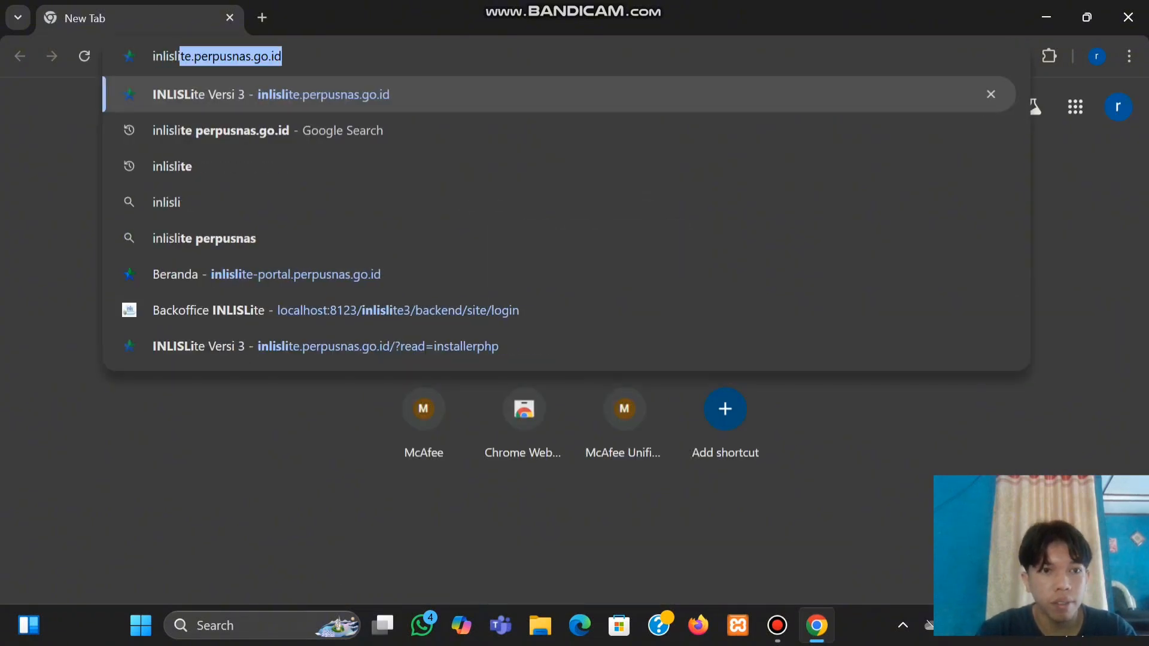
pyautogui.write('te.perpusnas')
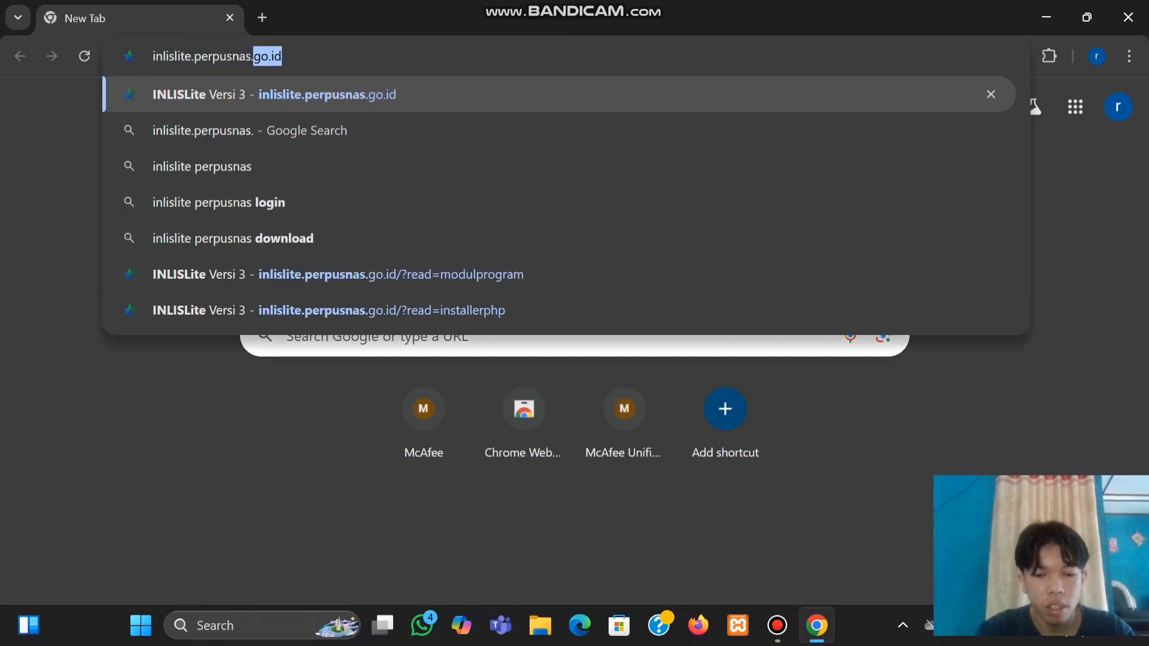
pyautogui.write('.go.id')
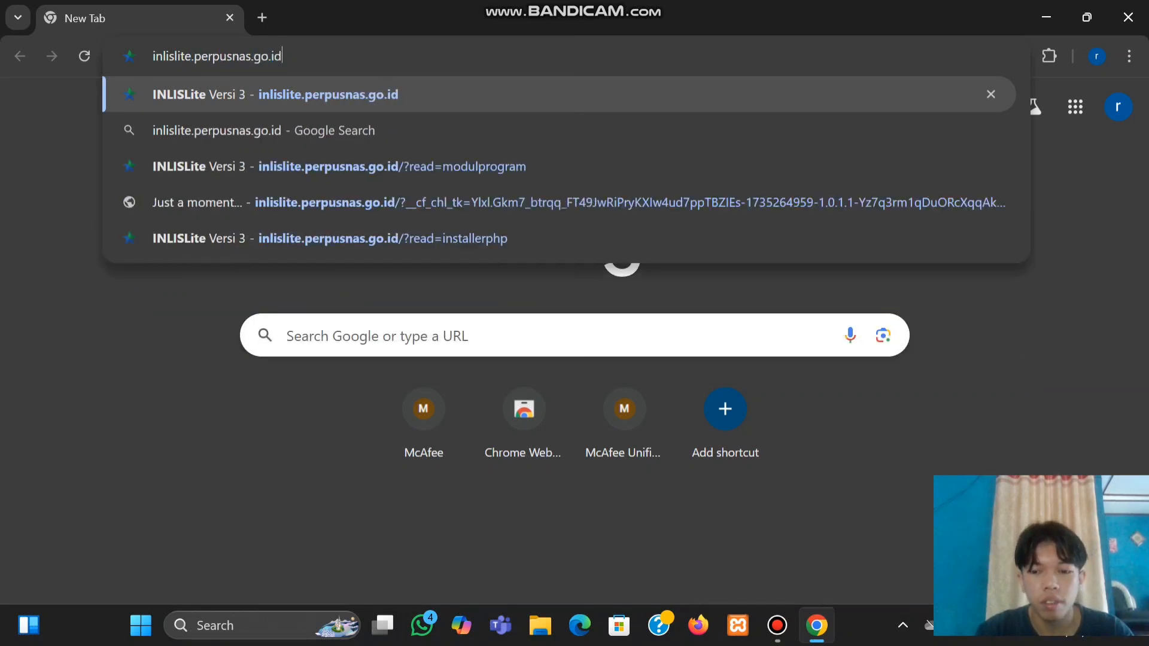
pyautogui.press('Return')
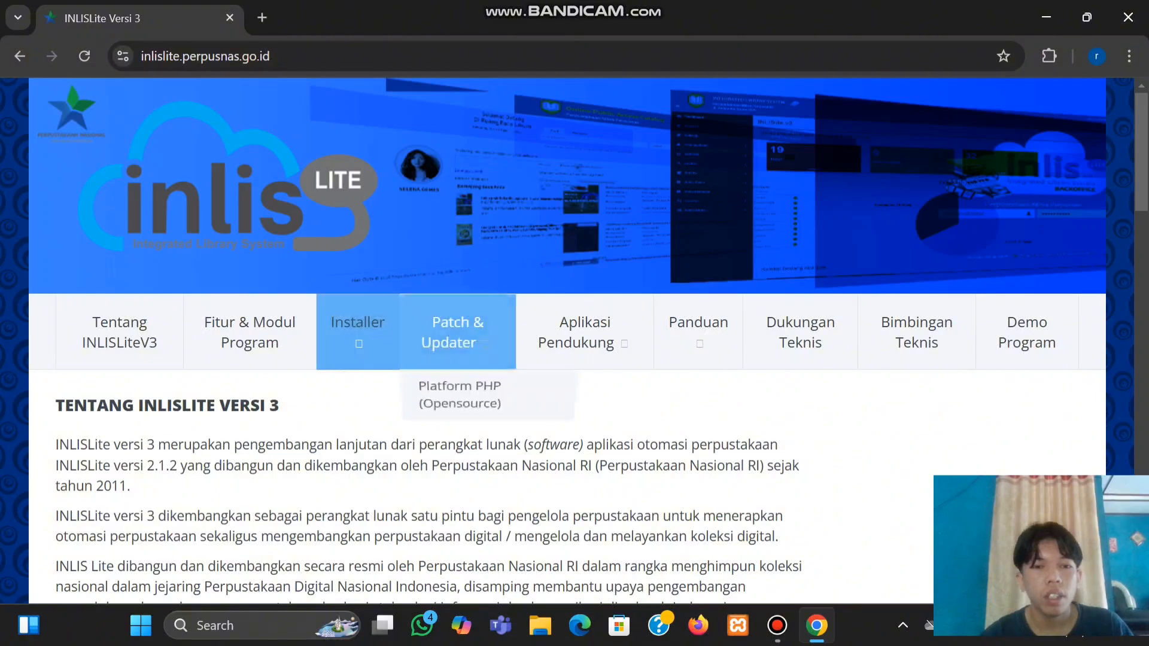
# Go to the Installer > Platform PHP (Opensource) package page
pyautogui.scroll(-1, 431, 485)
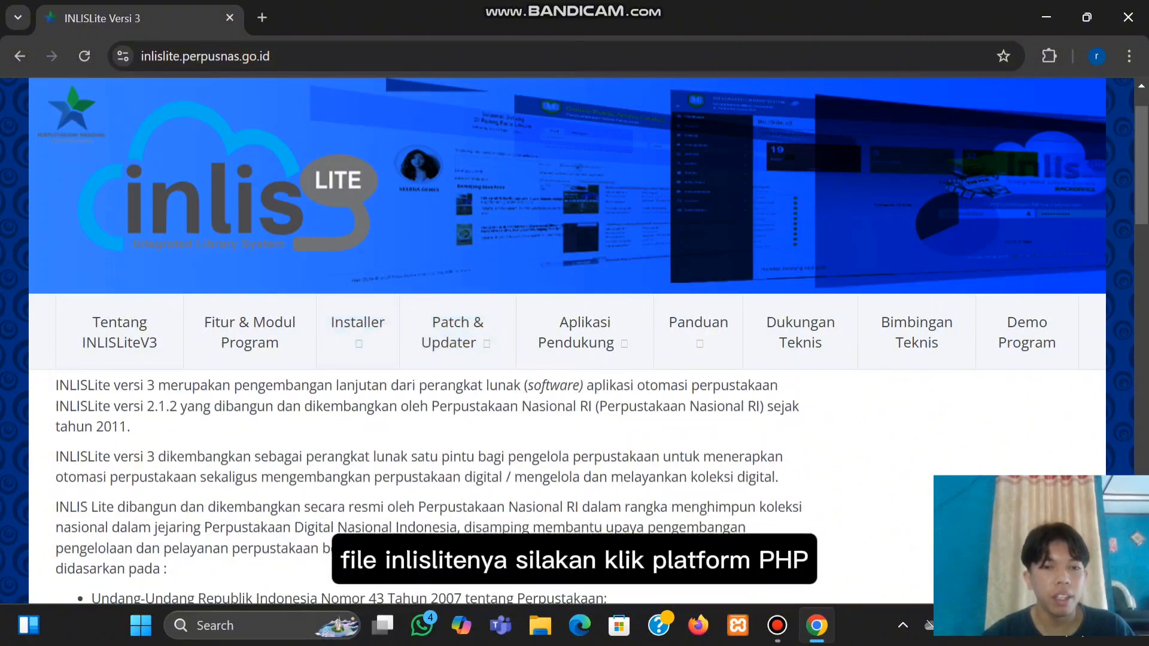
pyautogui.moveTo(358, 332)
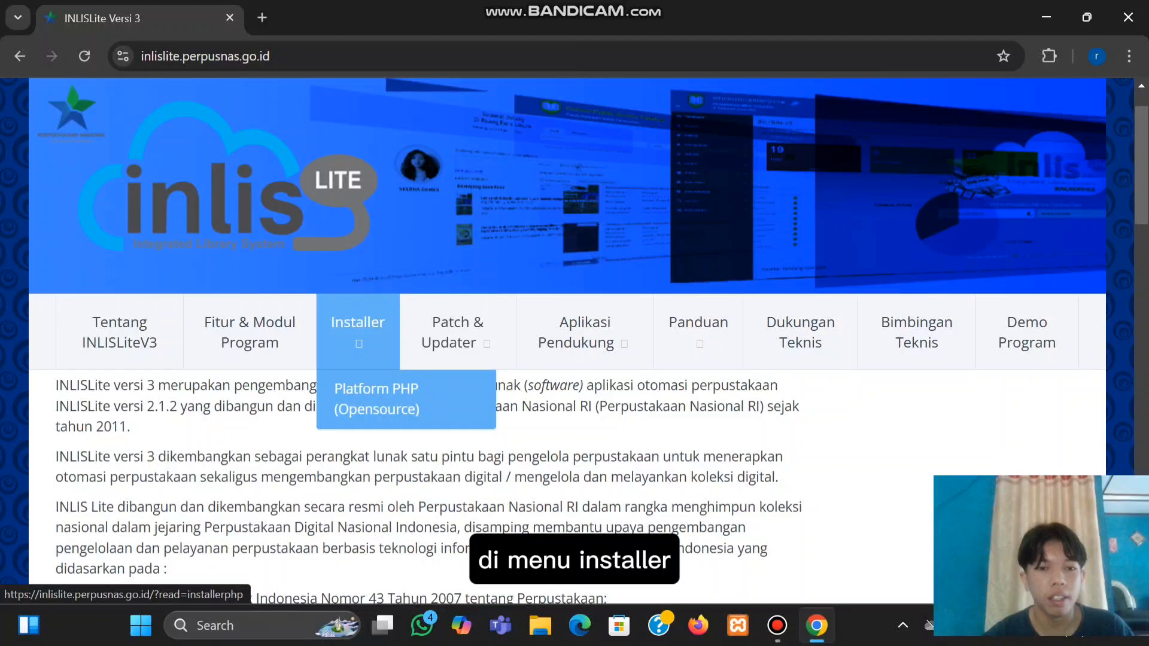
pyautogui.click(376, 399)
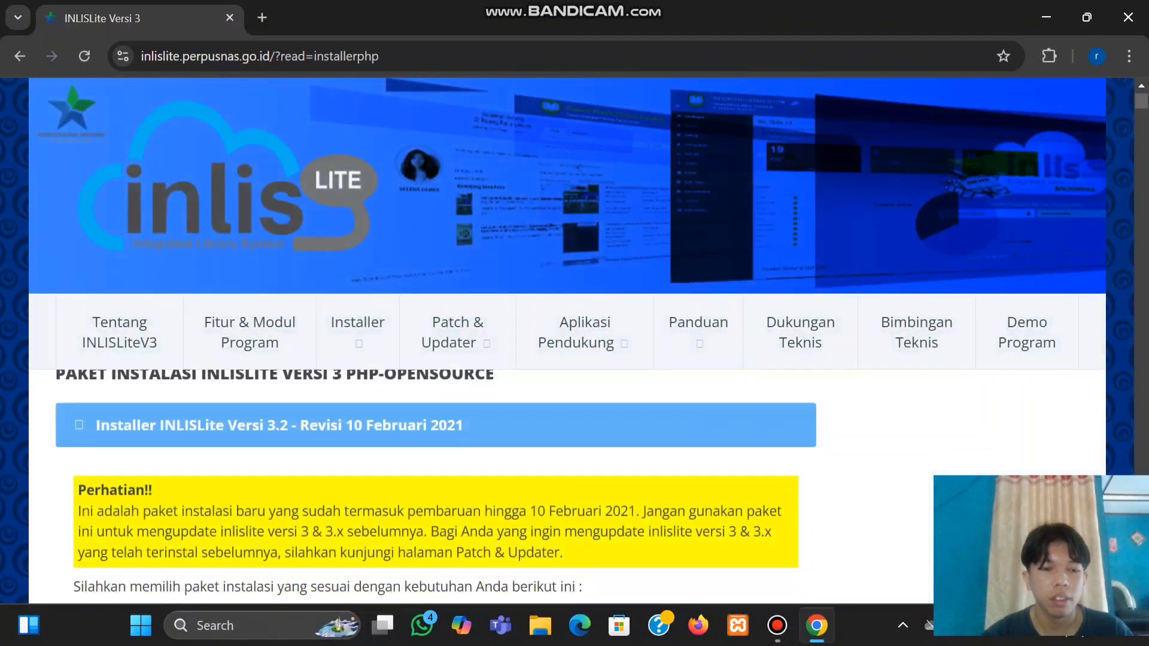
# Start downloading inlislitev32_phpxampp_portabel_10022021.7z, then cancel it in Chrome's downloads list
pyautogui.scroll(-4, 575, 359)
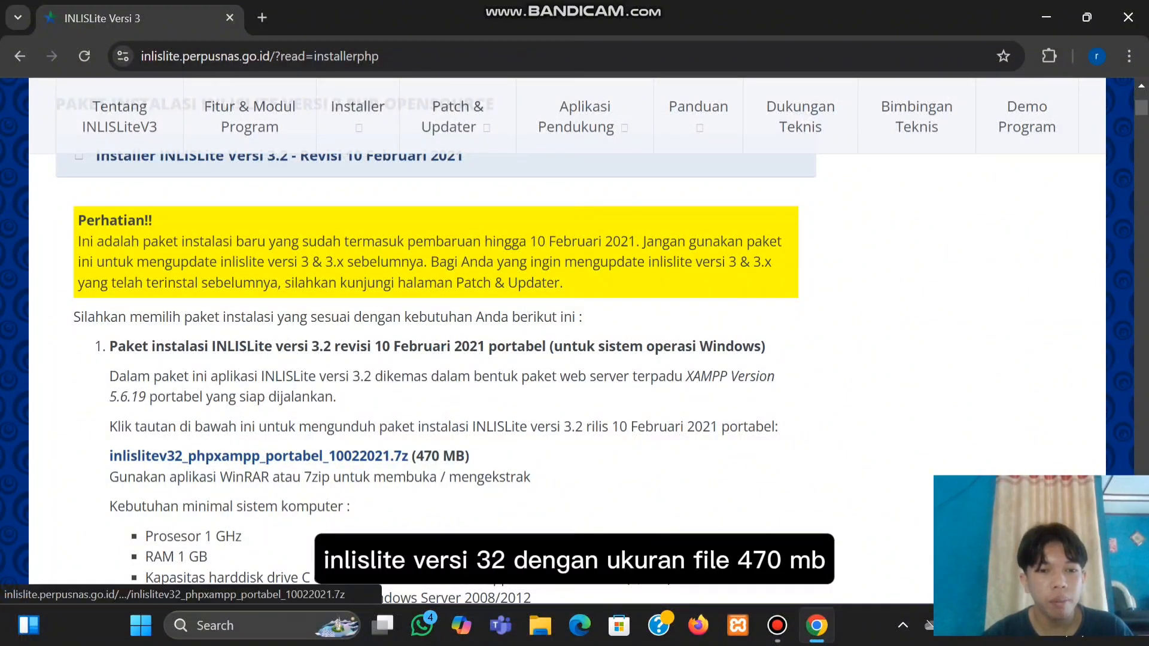
pyautogui.moveTo(109, 457); pyautogui.dragTo(465, 456)
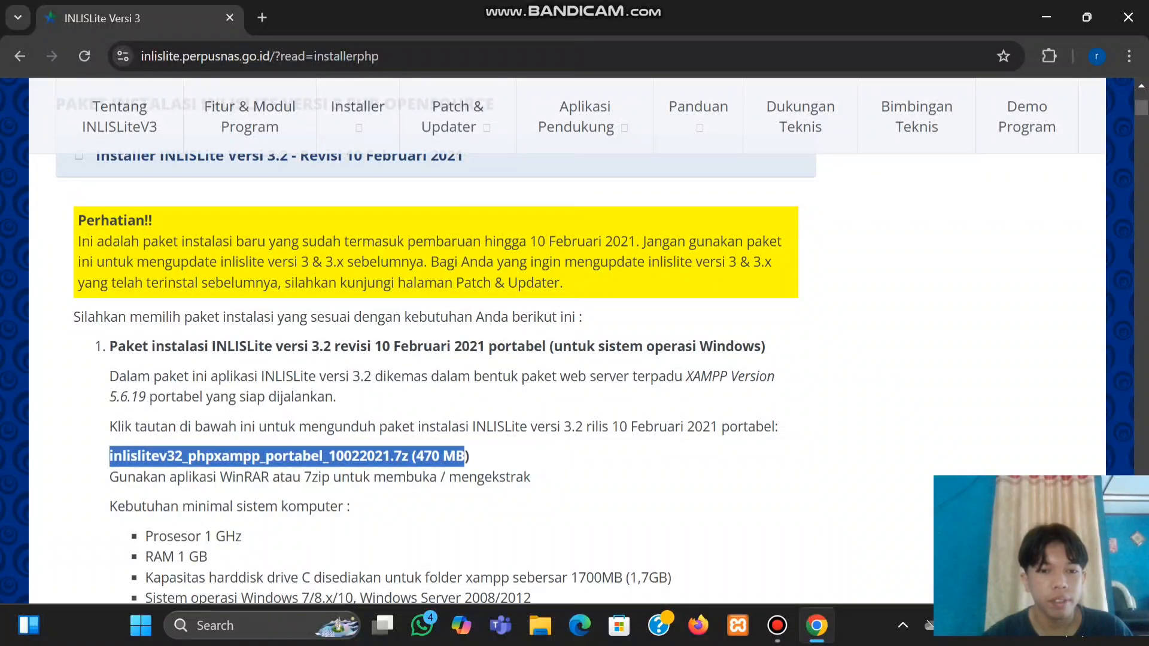
pyautogui.click(259, 457)
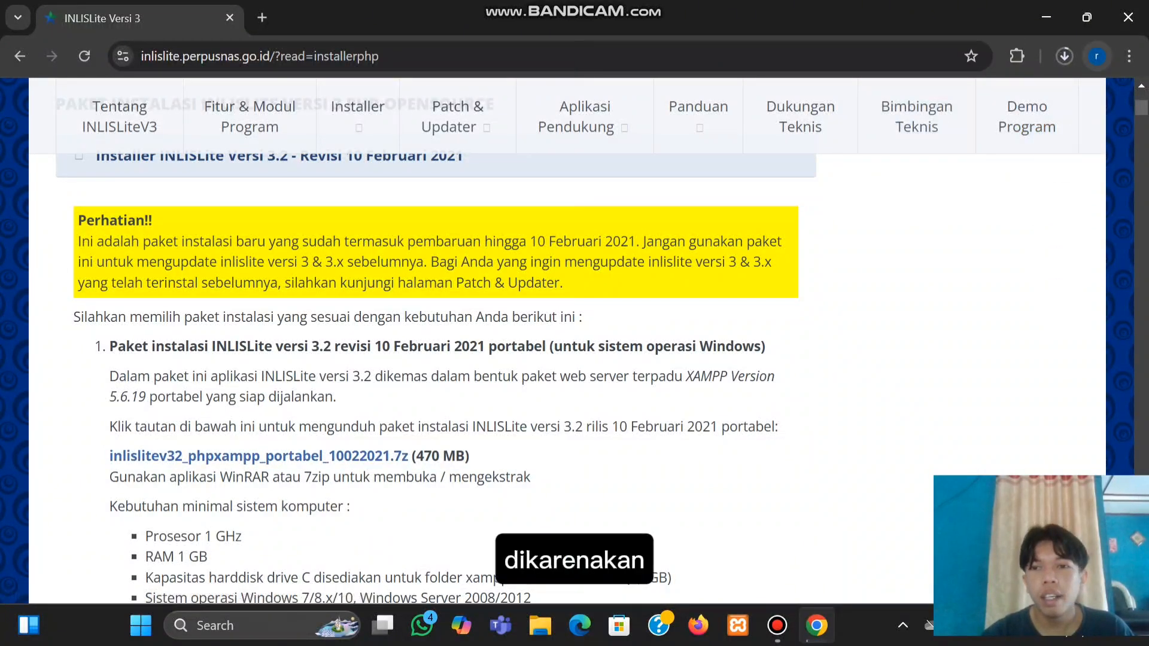
pyautogui.click(1064, 55)
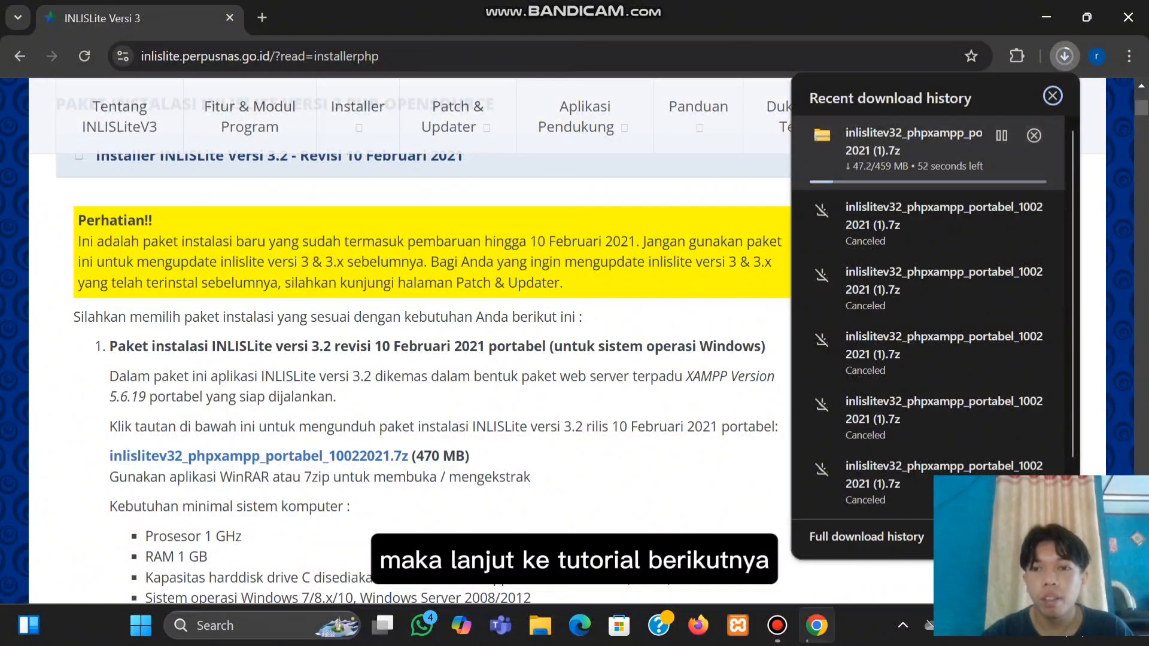
pyautogui.click(1033, 135)
pyautogui.click(1052, 95)
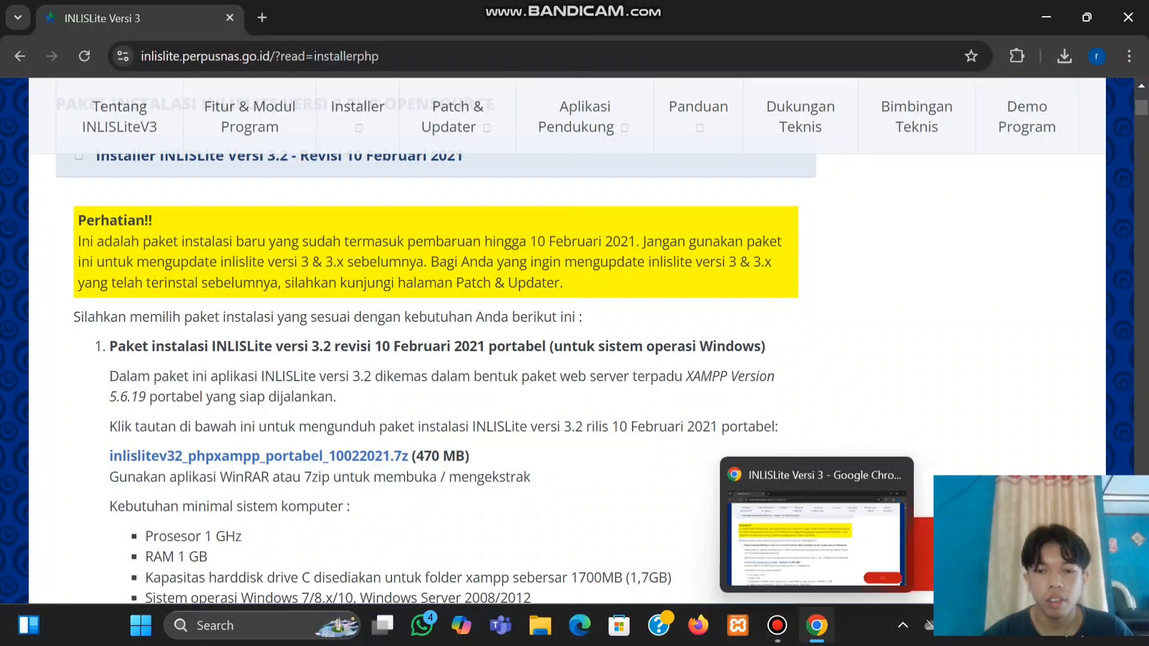
# In File Explorer, check Windows (C:), then return to Downloads showing the inlislitev32 archive
pyautogui.click(816, 625)
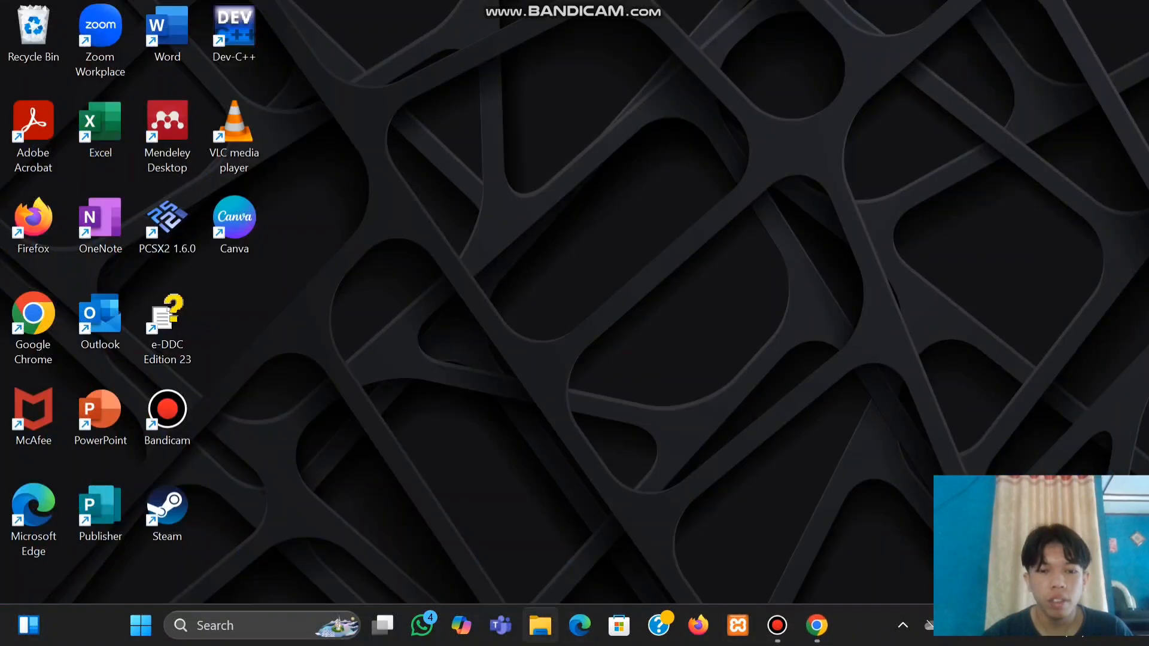
pyautogui.click(540, 625)
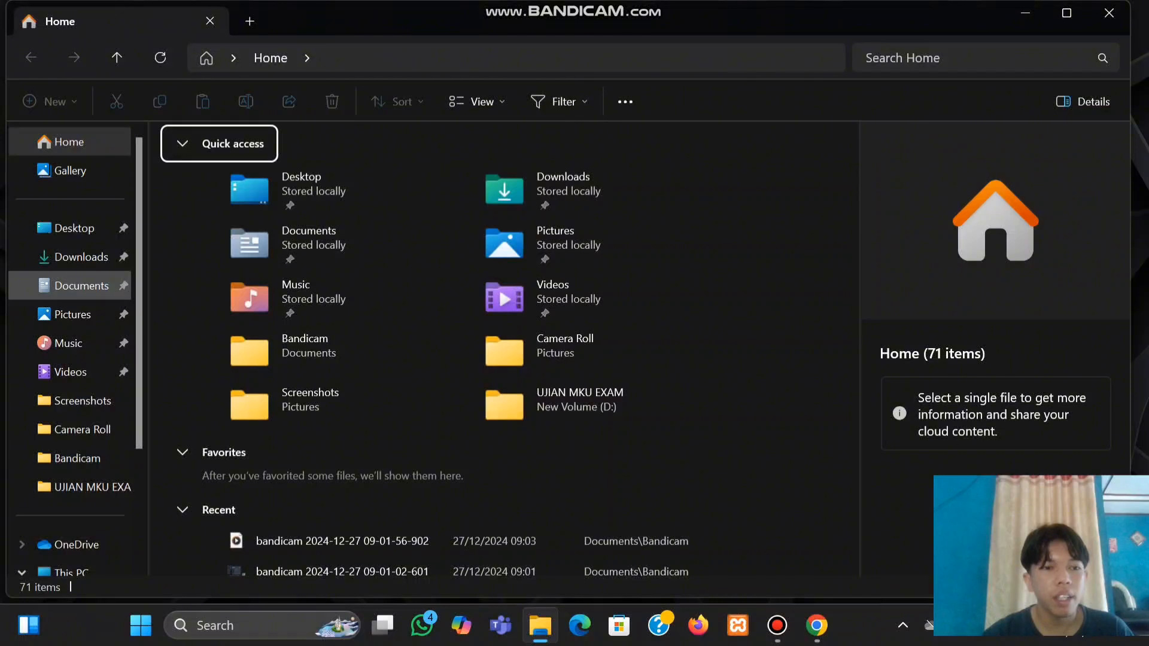
pyautogui.click(82, 257)
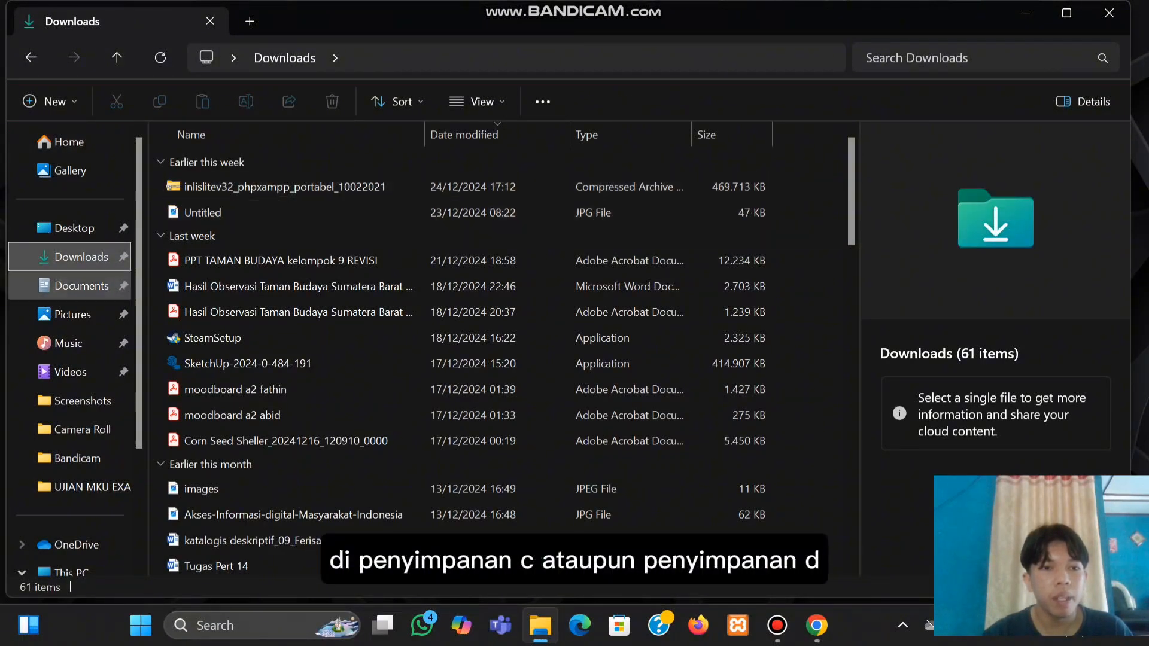
pyautogui.scroll(-3, 71, 413)
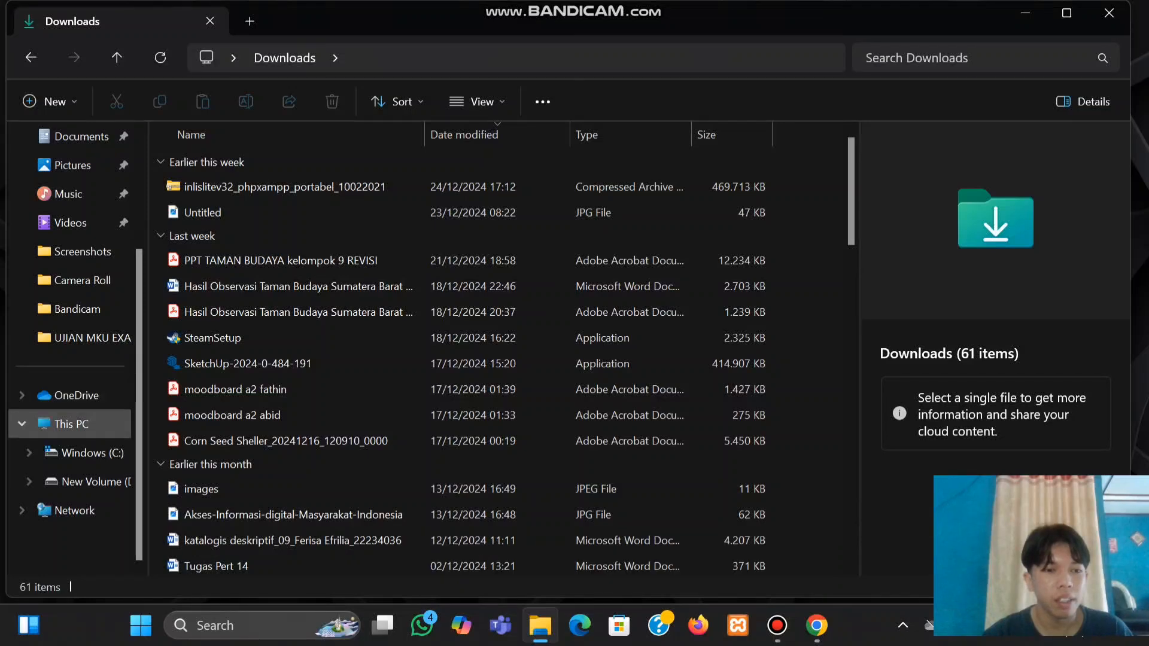
pyautogui.click(84, 452)
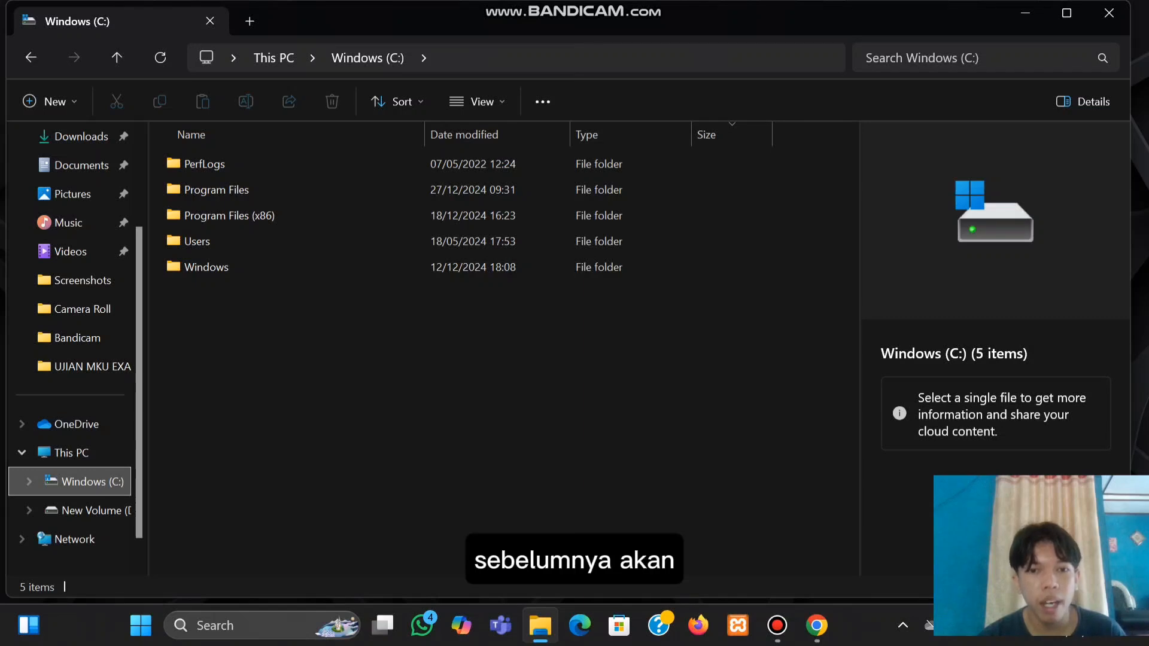
pyautogui.scroll(1, 71, 335)
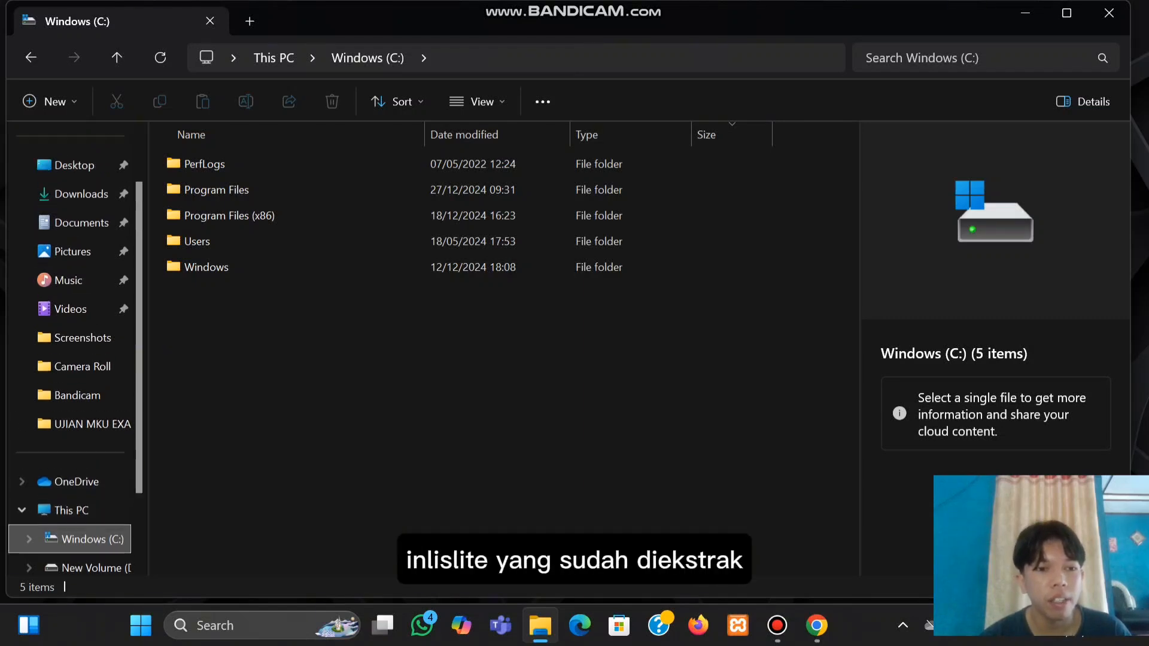
pyautogui.scroll(1, 72, 419)
pyautogui.scroll(-1, 72, 419)
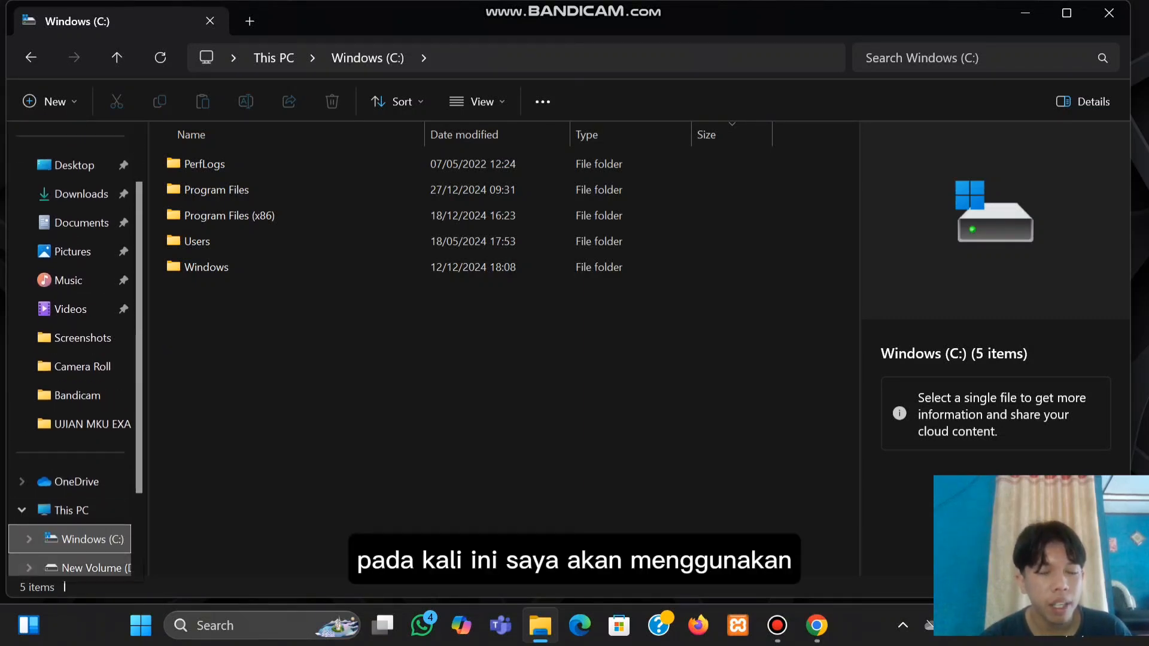
pyautogui.scroll(1, 71, 482)
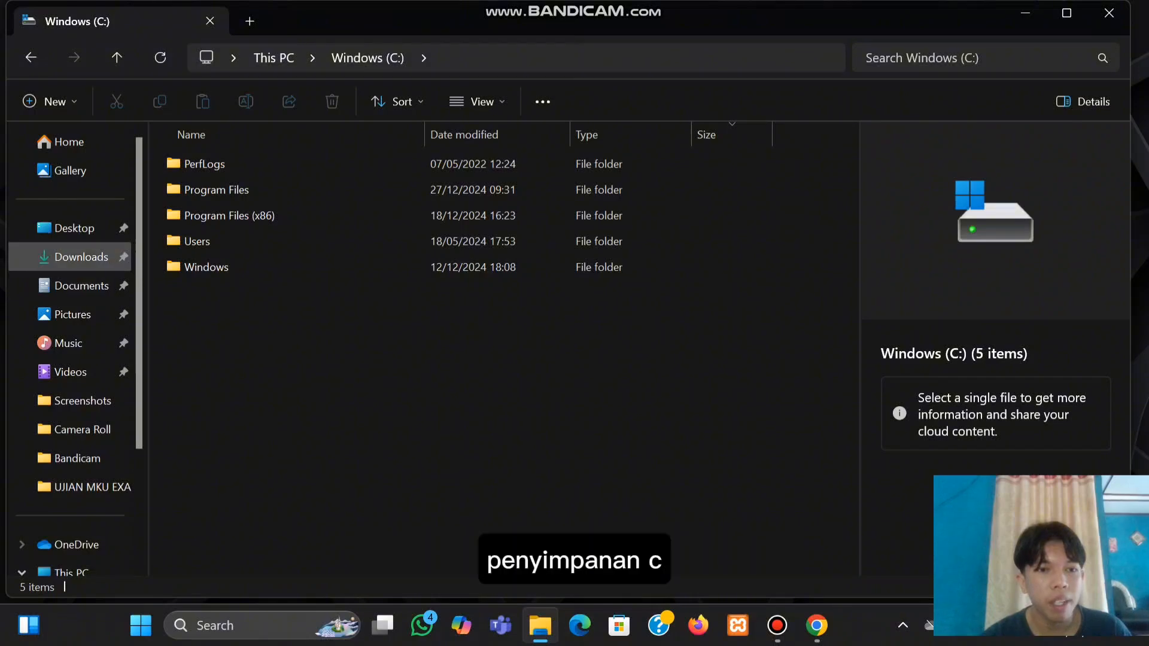
pyautogui.click(81, 257)
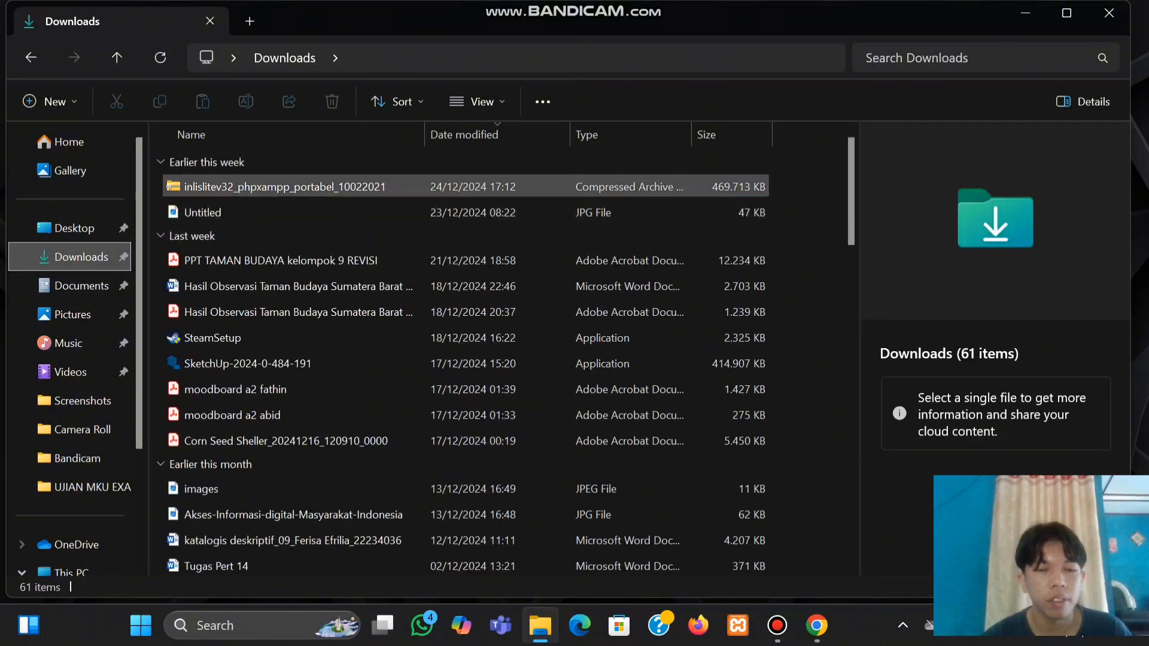
# Extract all of the inlislitev32 archive to the C:\ drive
pyautogui.rightClick(281, 187)
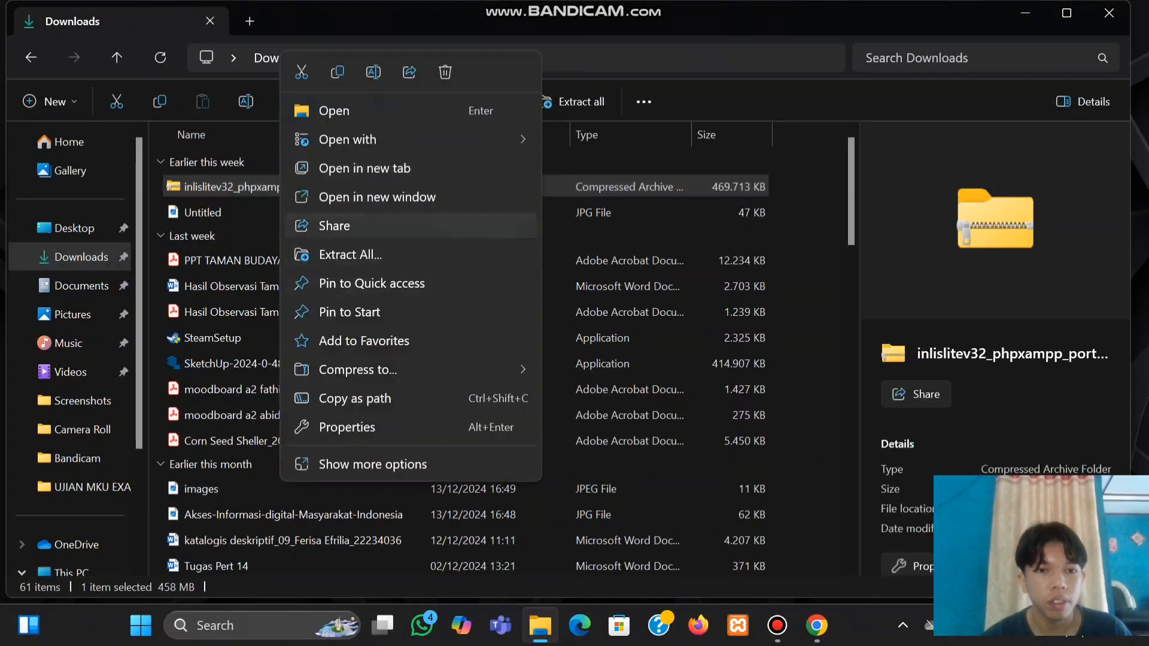
pyautogui.click(350, 254)
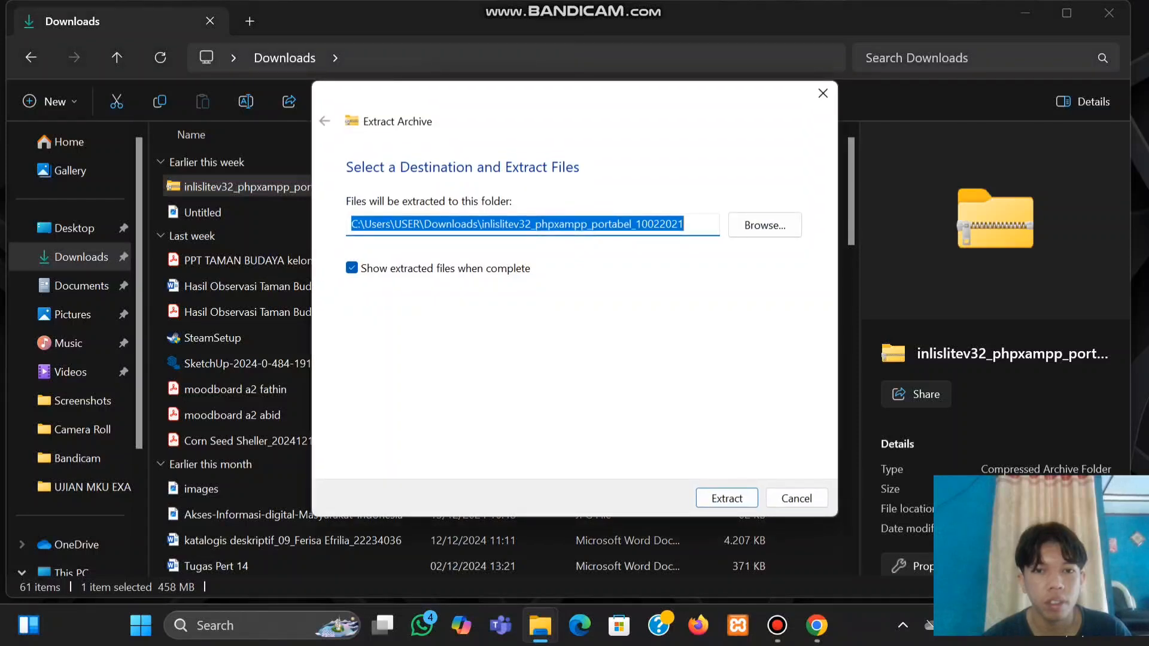
pyautogui.click(765, 225)
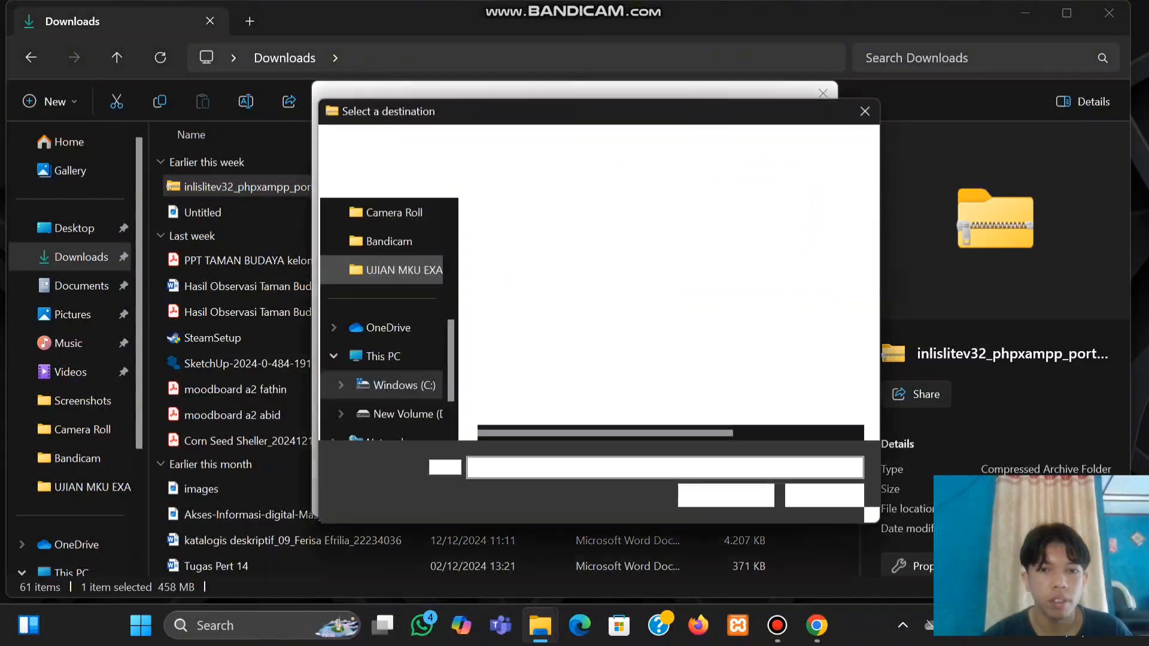
pyautogui.scroll(-1, 389, 328)
pyautogui.click(389, 328)
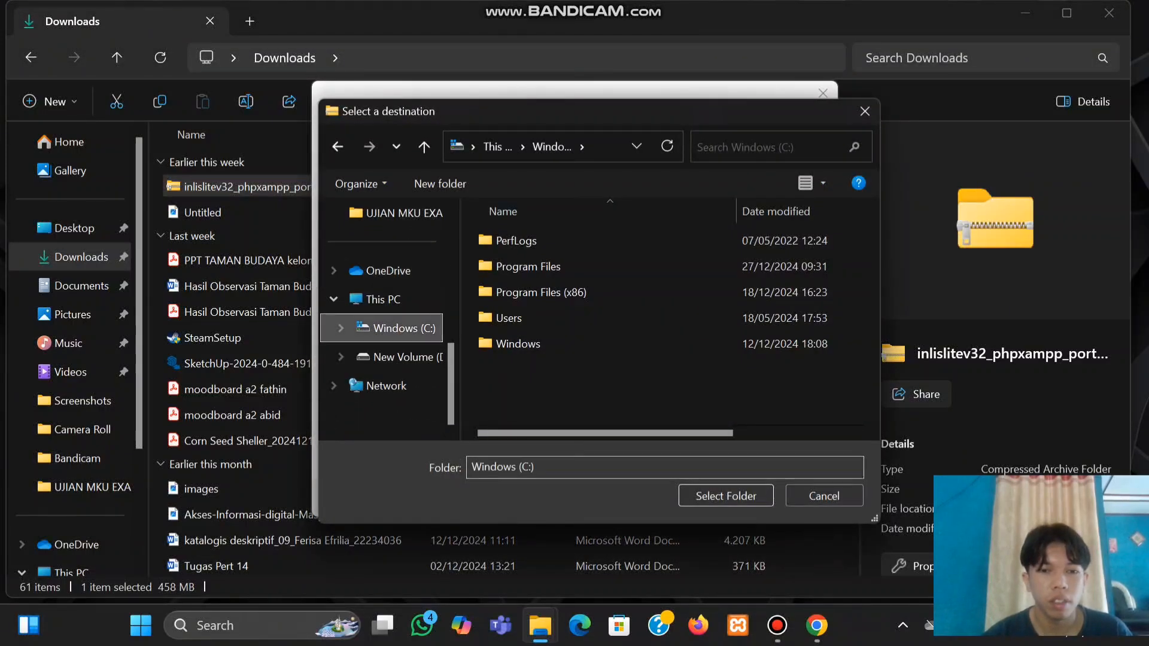
pyautogui.click(700, 495)
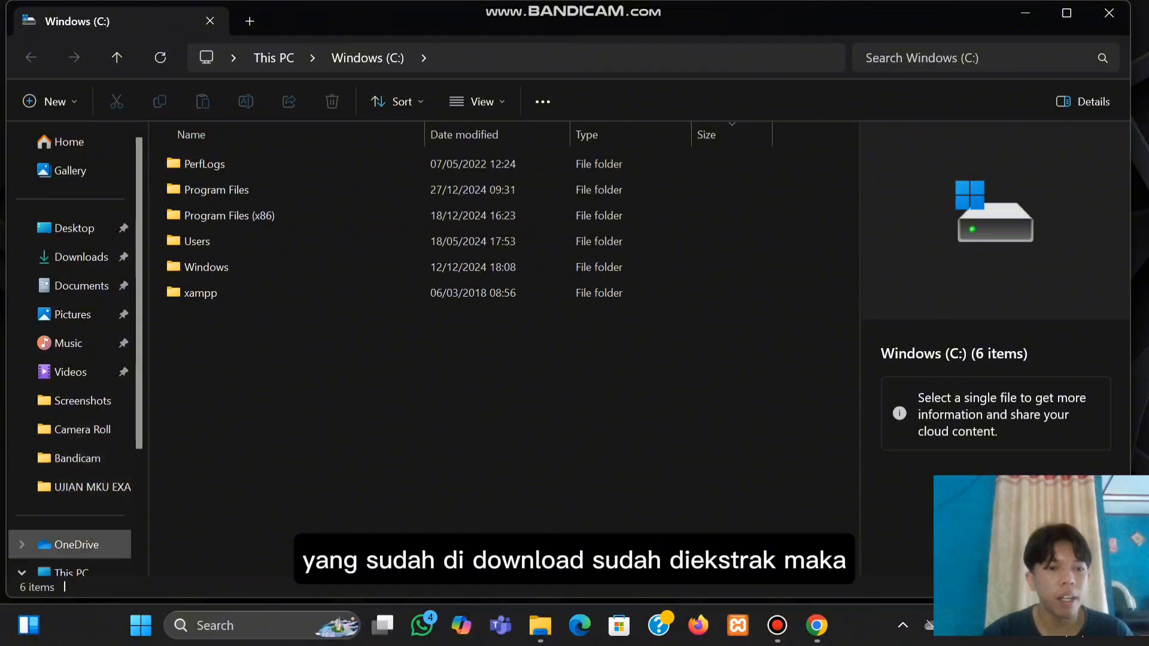
# Open C:\xampp and run xampp-control.exe
pyautogui.scroll(-1, 71, 541)
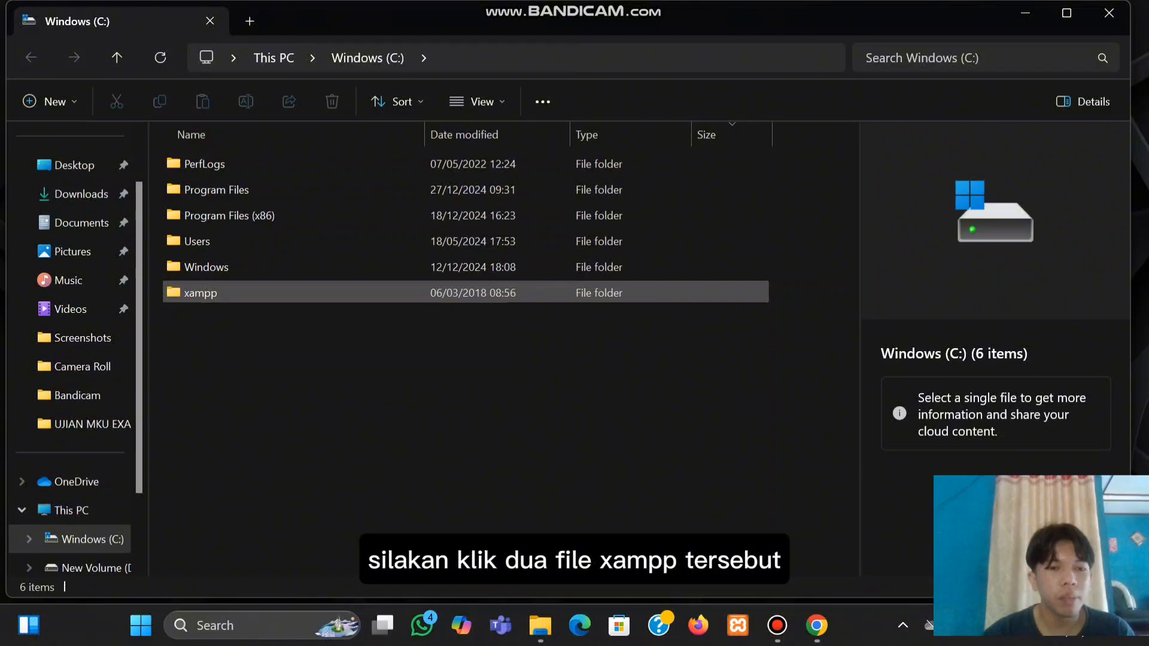
pyautogui.doubleClick(221, 292)
pyautogui.scroll(-4, 299, 413)
pyautogui.scroll(-8, 300, 413)
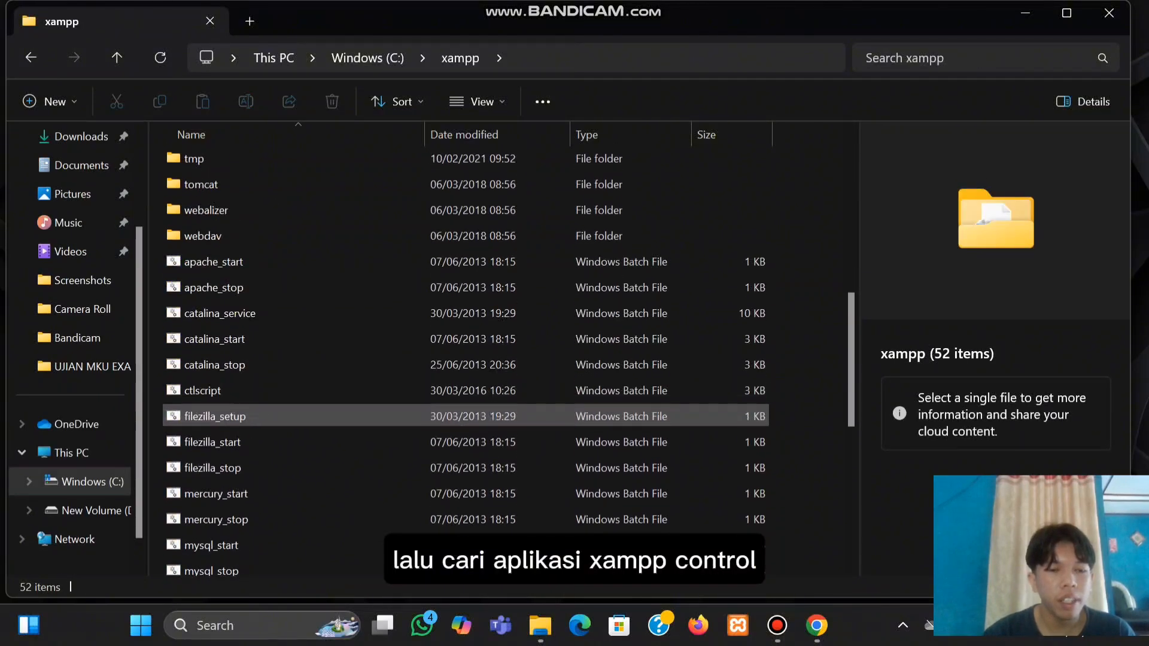
pyautogui.scroll(-1, 299, 413)
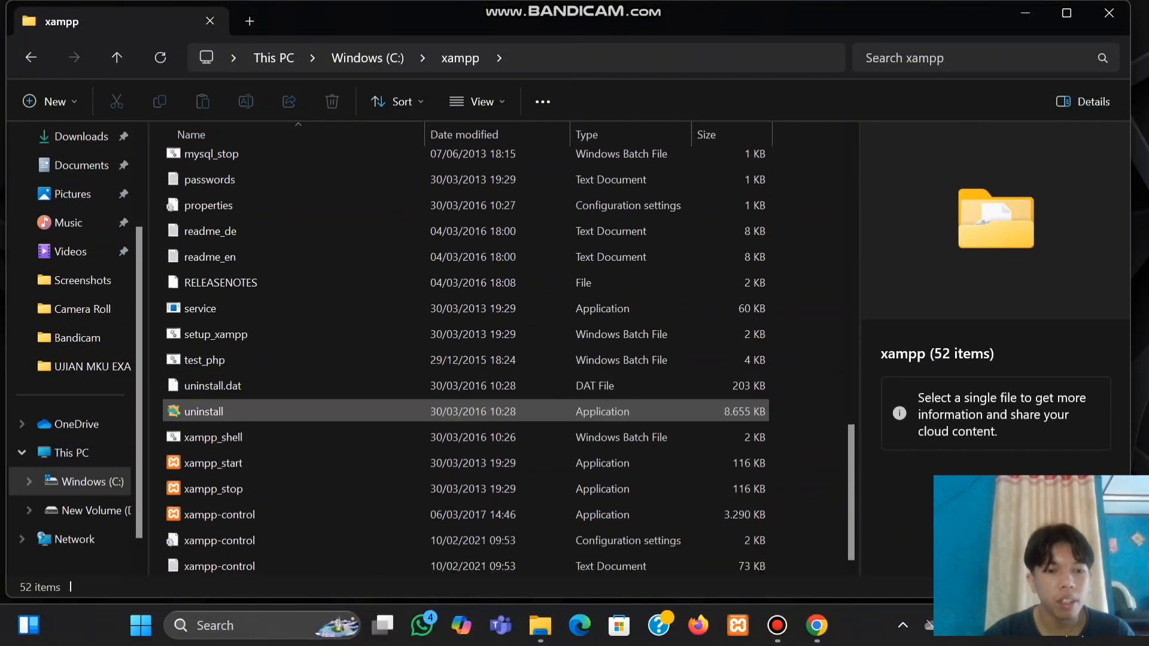
pyautogui.doubleClick(239, 514)
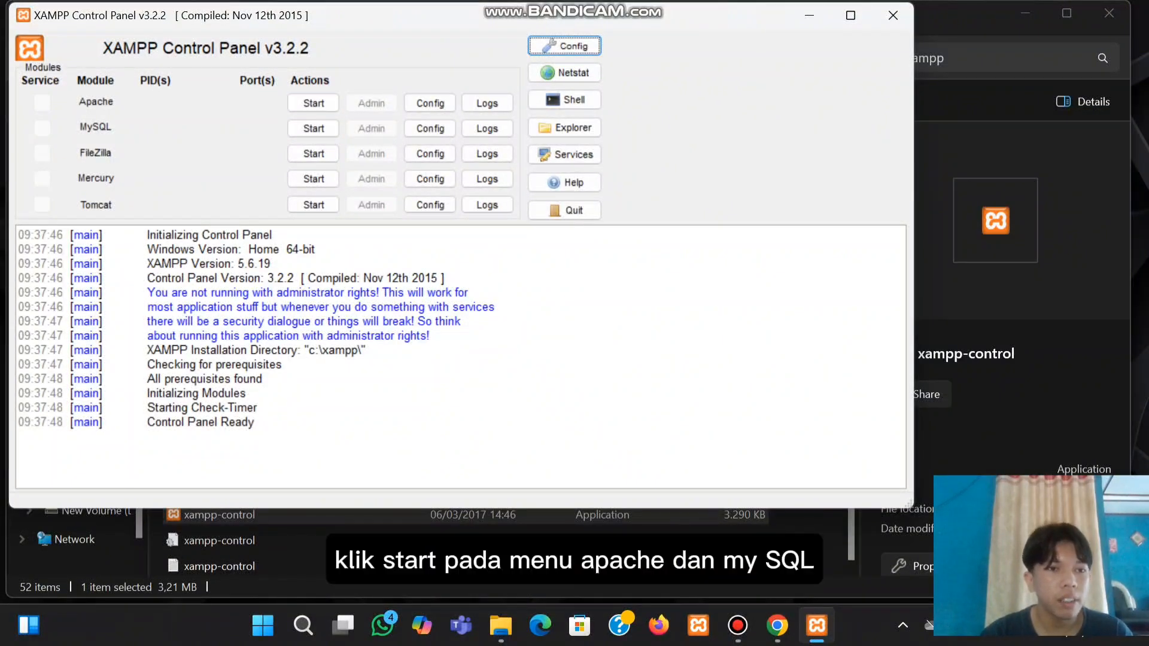
# Start the Apache and MySQL modules, then minimize XAMPP Control Panel
pyautogui.click(314, 102)
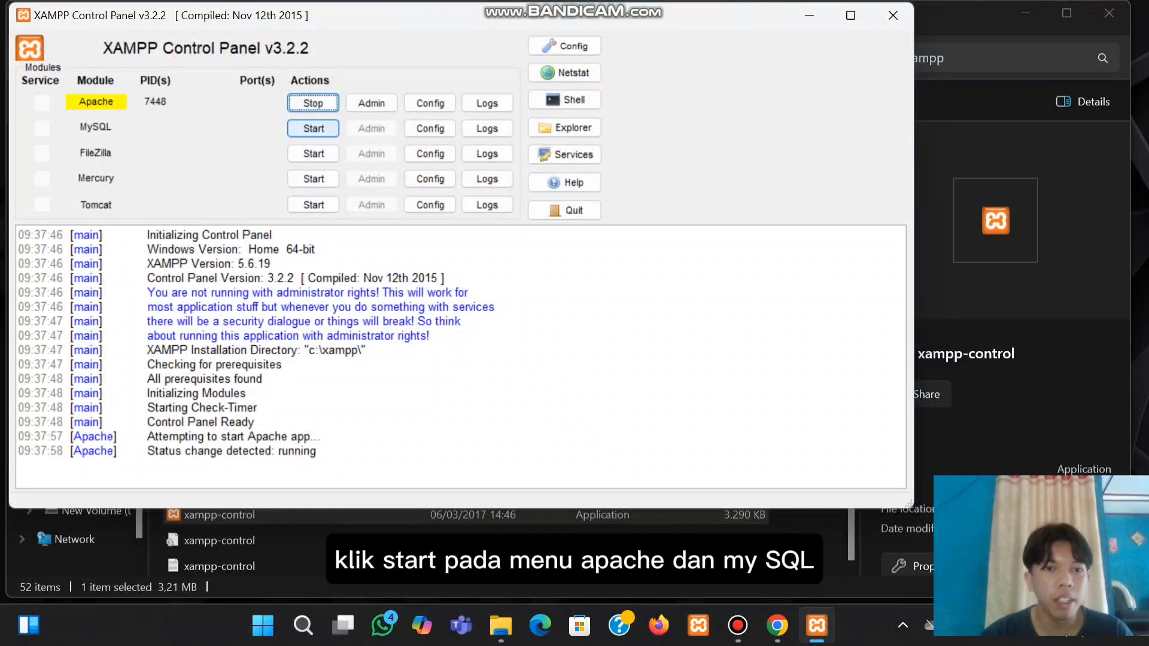
pyautogui.click(313, 128)
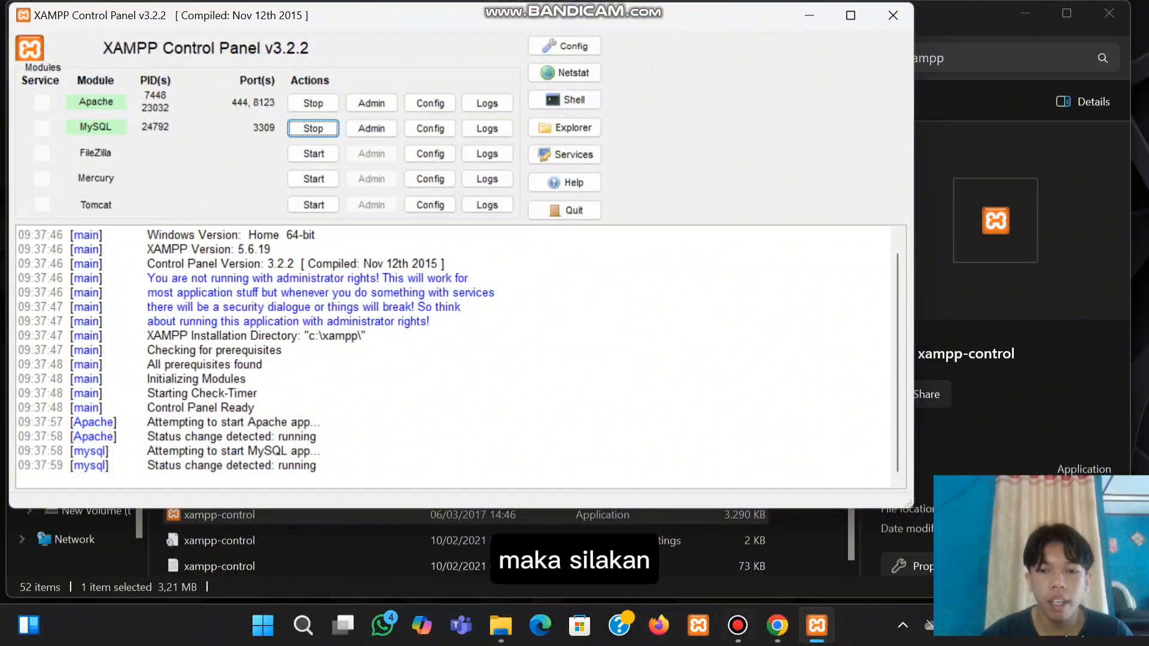
pyautogui.click(809, 15)
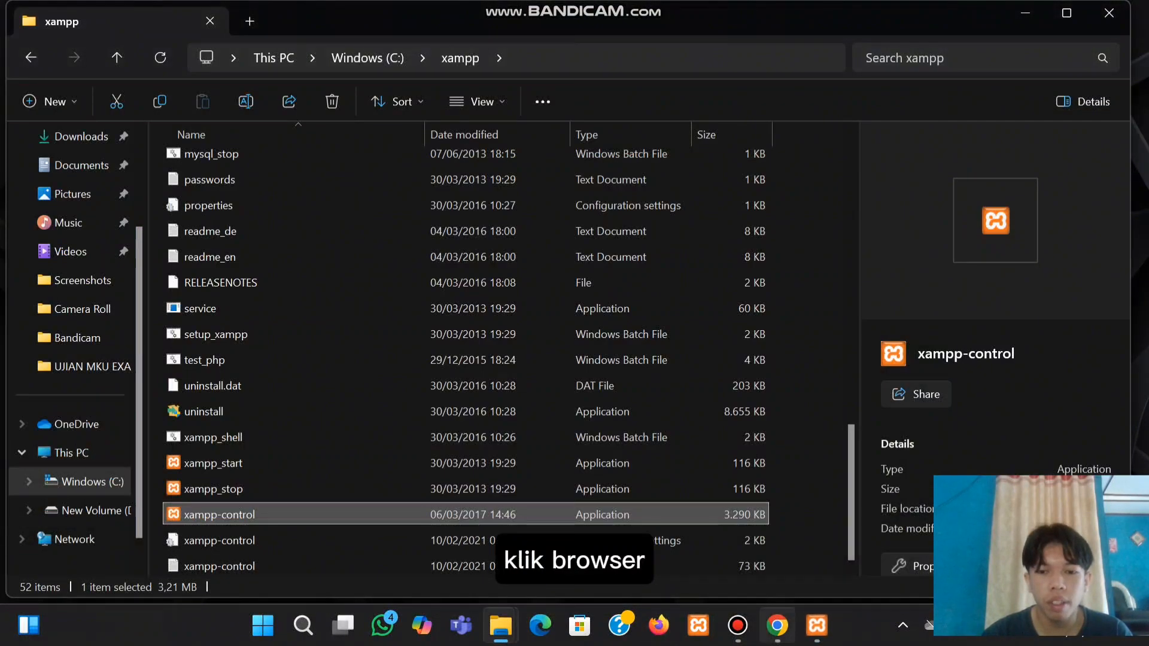
# Back in Chrome, select step 8's localhost:8123/inlislite3 address and open a new tab
pyautogui.click(778, 625)
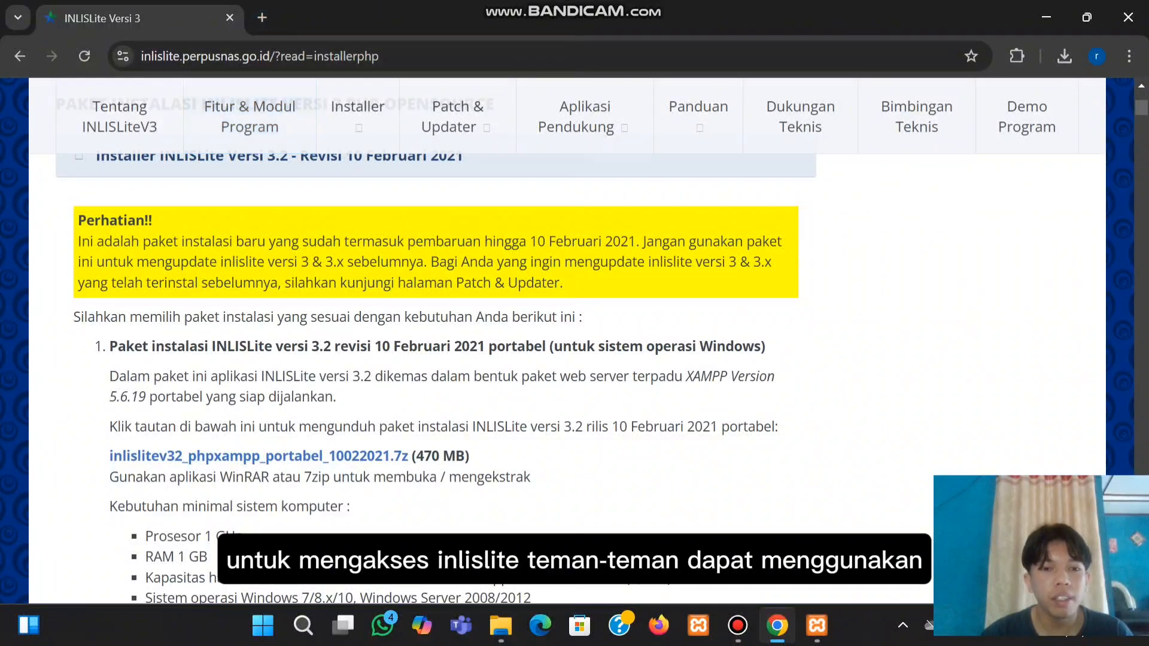
pyautogui.scroll(-5, 436, 376)
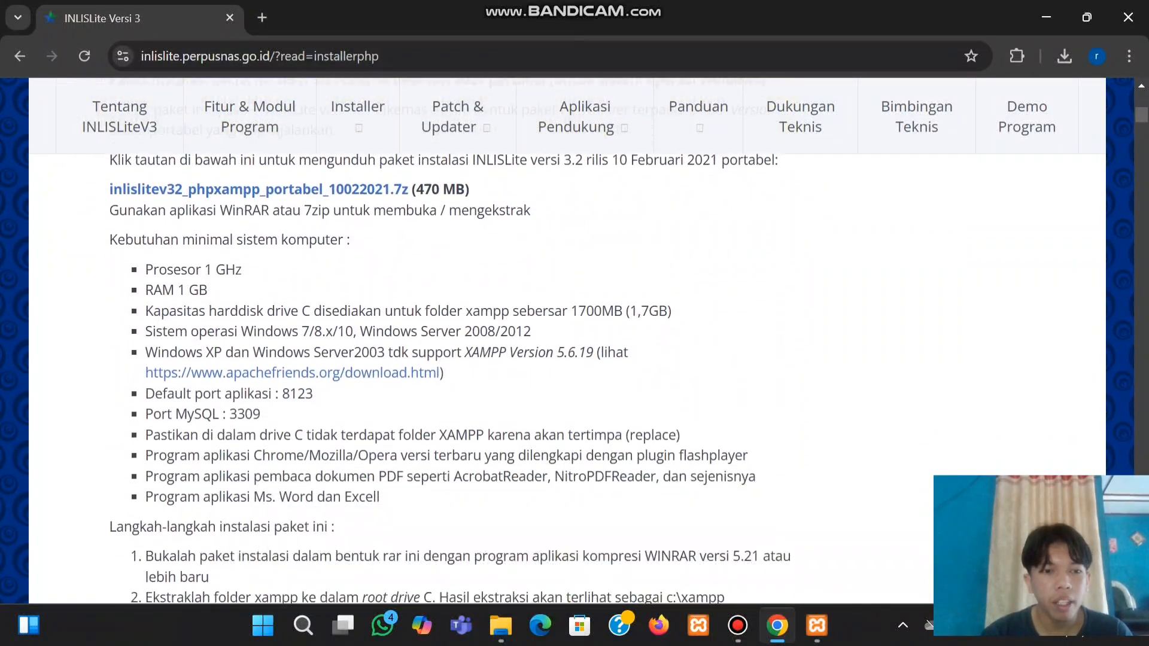
pyautogui.scroll(-4, 448, 371)
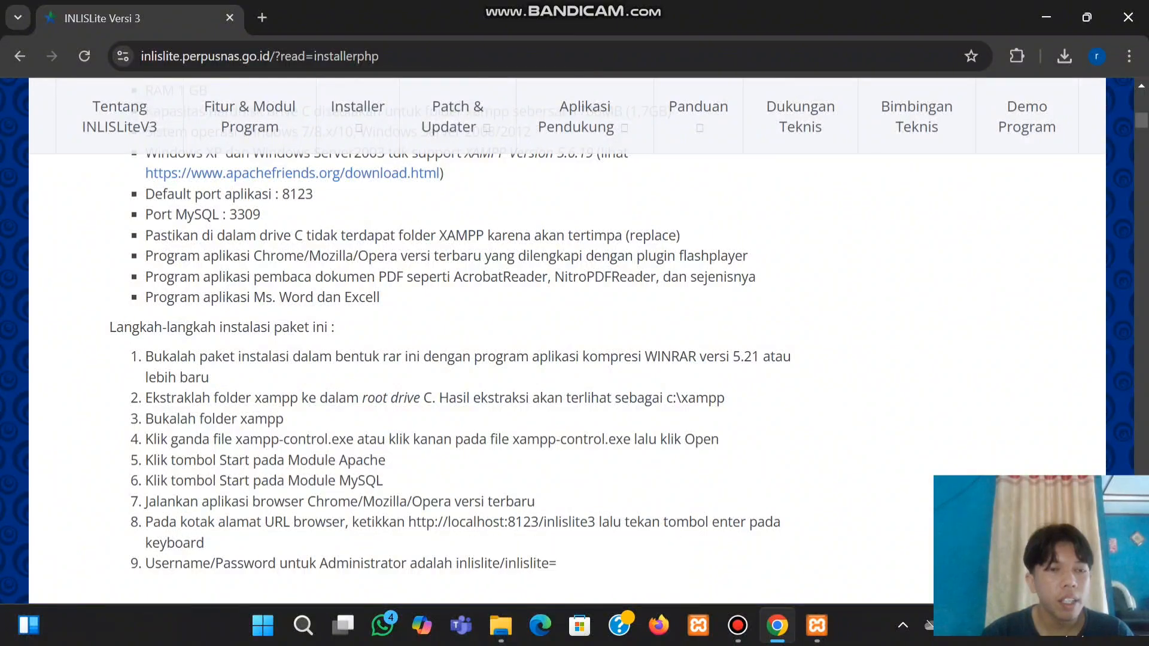
pyautogui.scroll(-1, 449, 371)
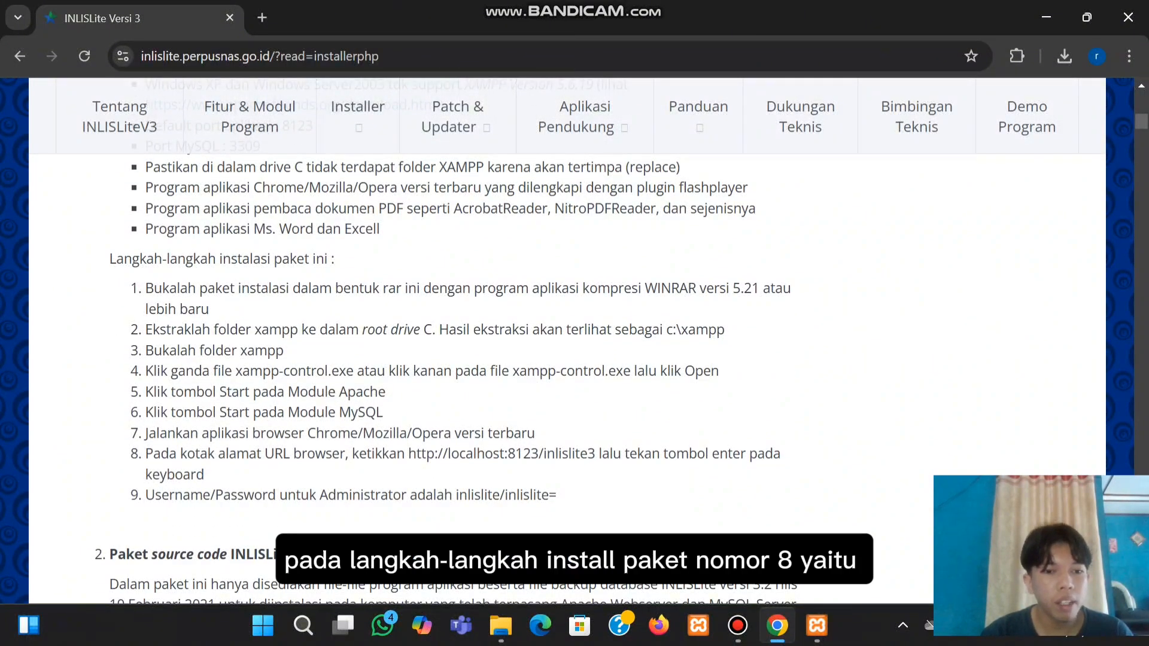
pyautogui.moveTo(409, 454); pyautogui.dragTo(609, 454)
pyautogui.hotkey('ctrl', 'c')
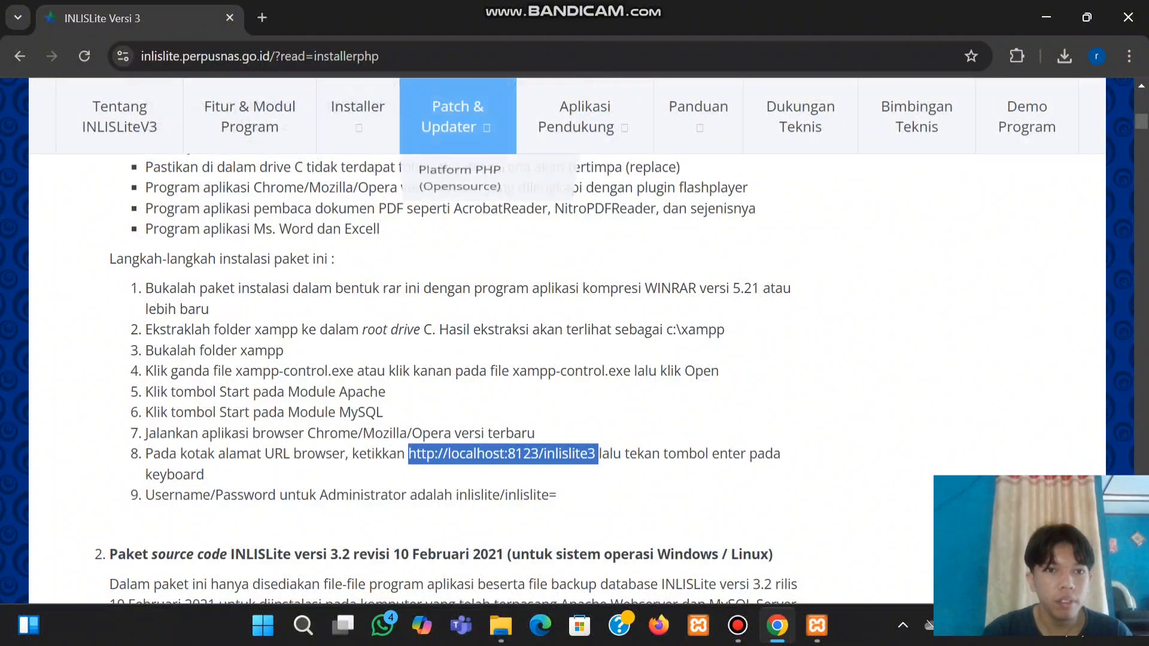
pyautogui.click(261, 17)
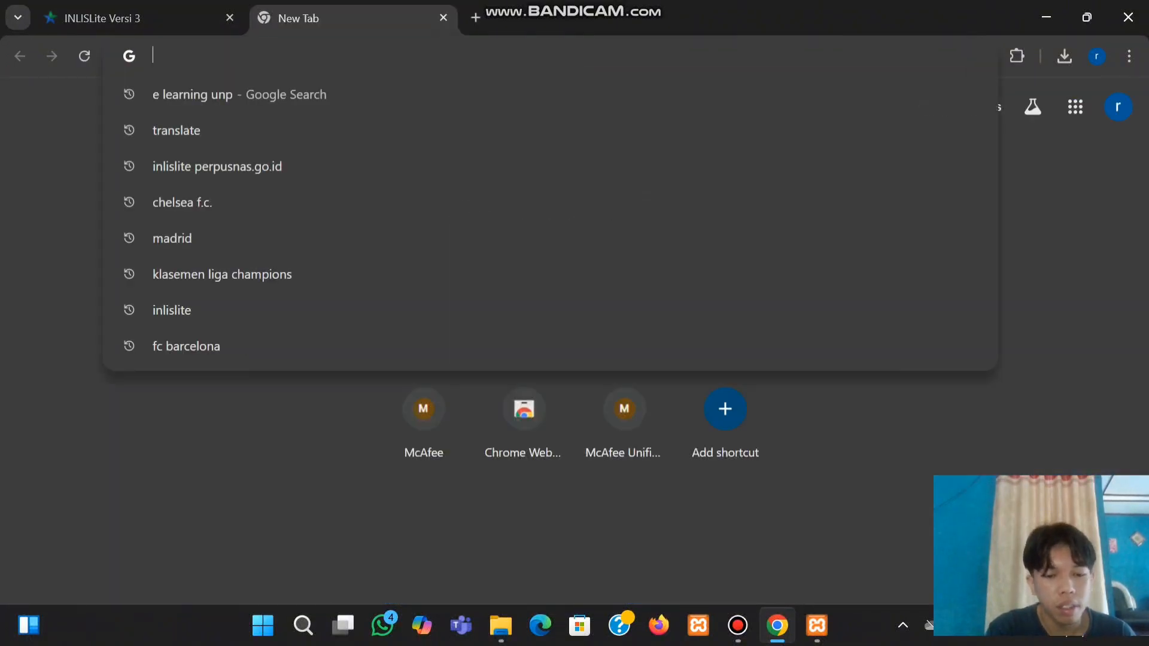
pyautogui.hotkey('ctrl', 'v')
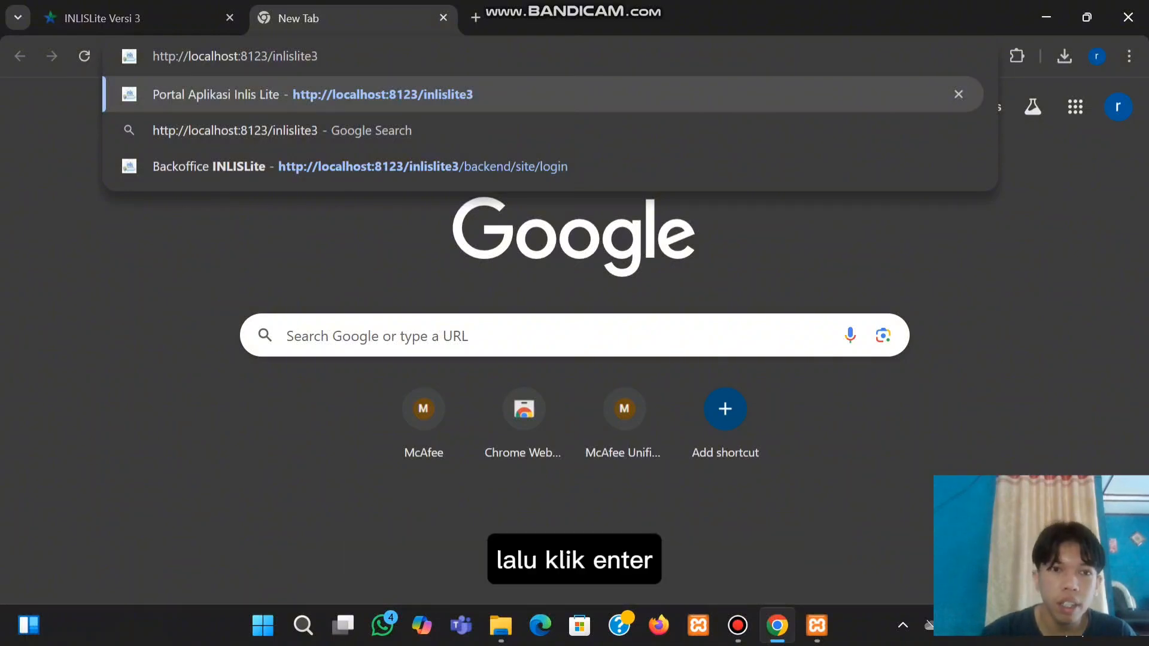
pyautogui.press('Return')
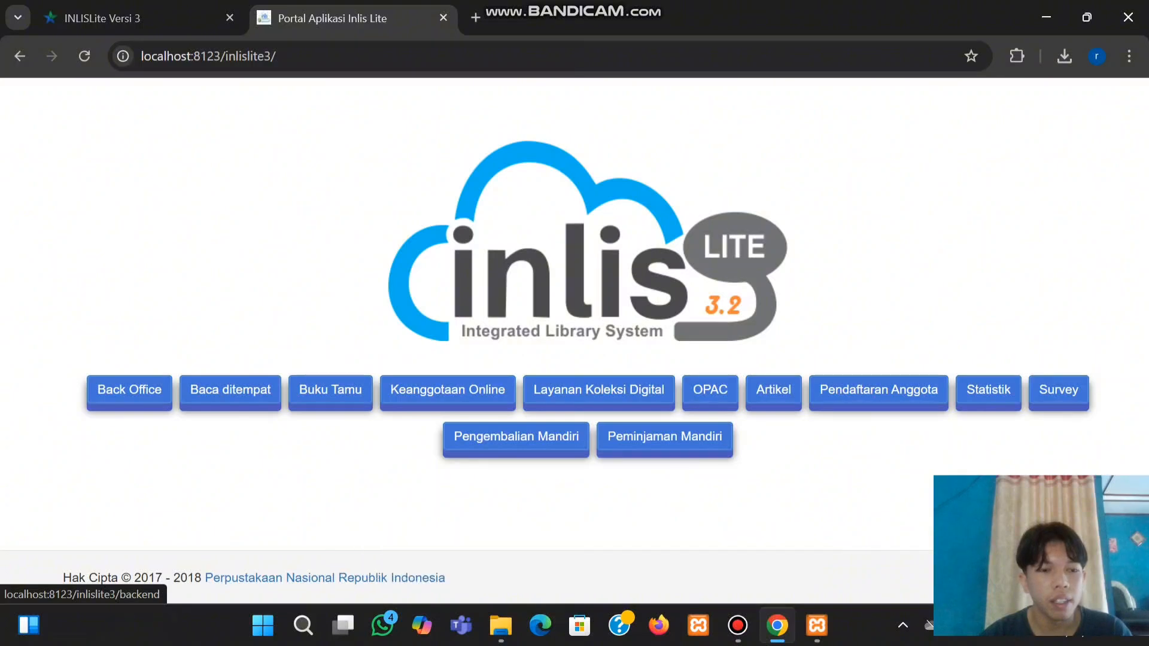
# Open the Back Office login, check step 9's administrator credentials, then return to the login tab
pyautogui.click(129, 393)
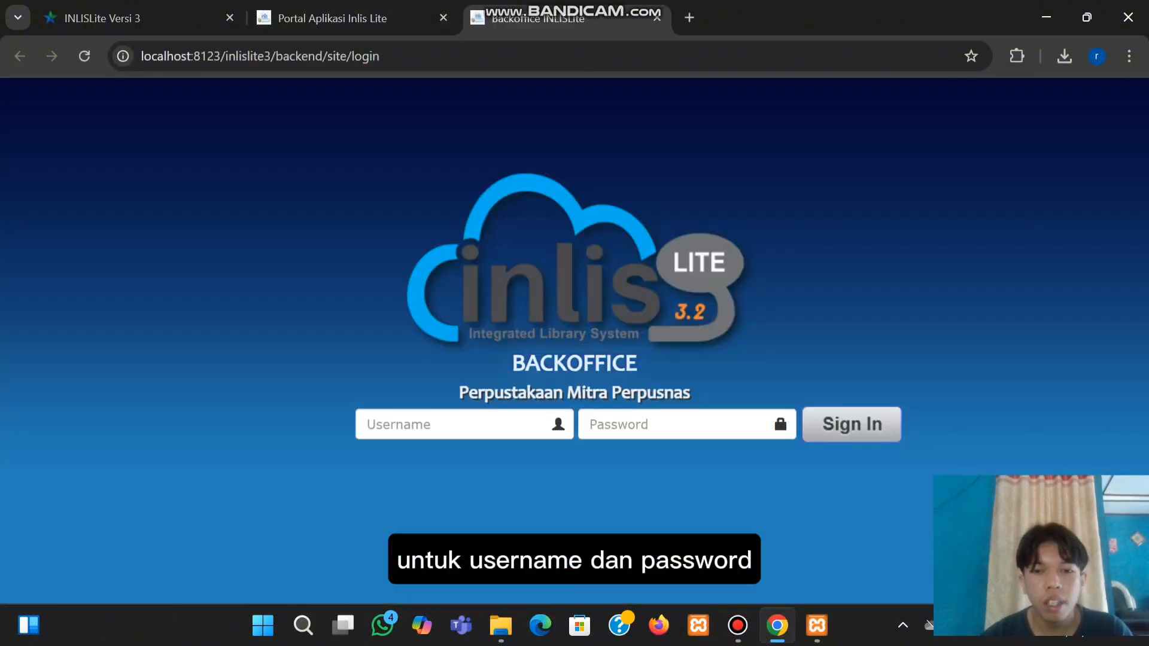
pyautogui.click(131, 18)
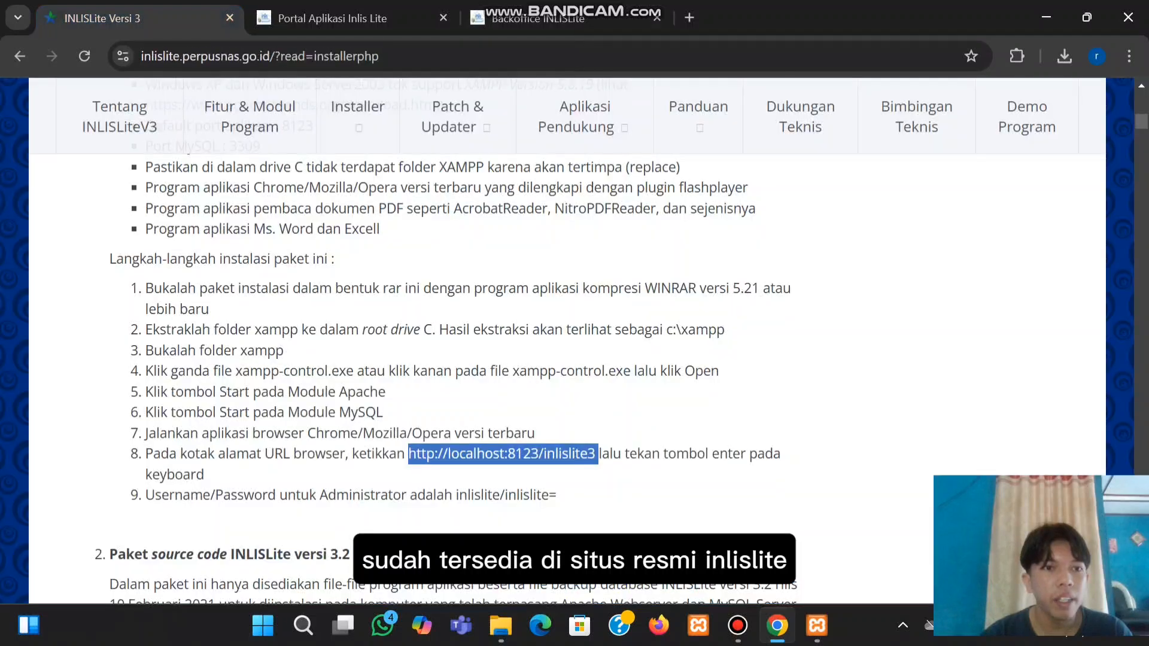
pyautogui.scroll(-1, 446, 374)
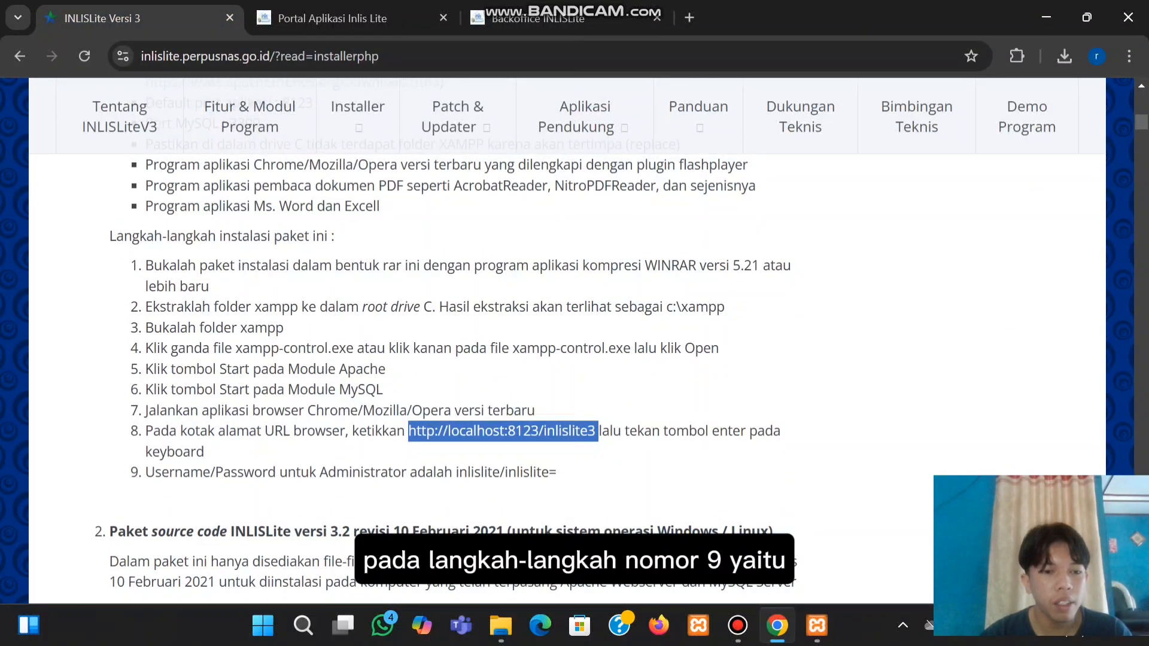
pyautogui.moveTo(145, 472); pyautogui.dragTo(557, 472)
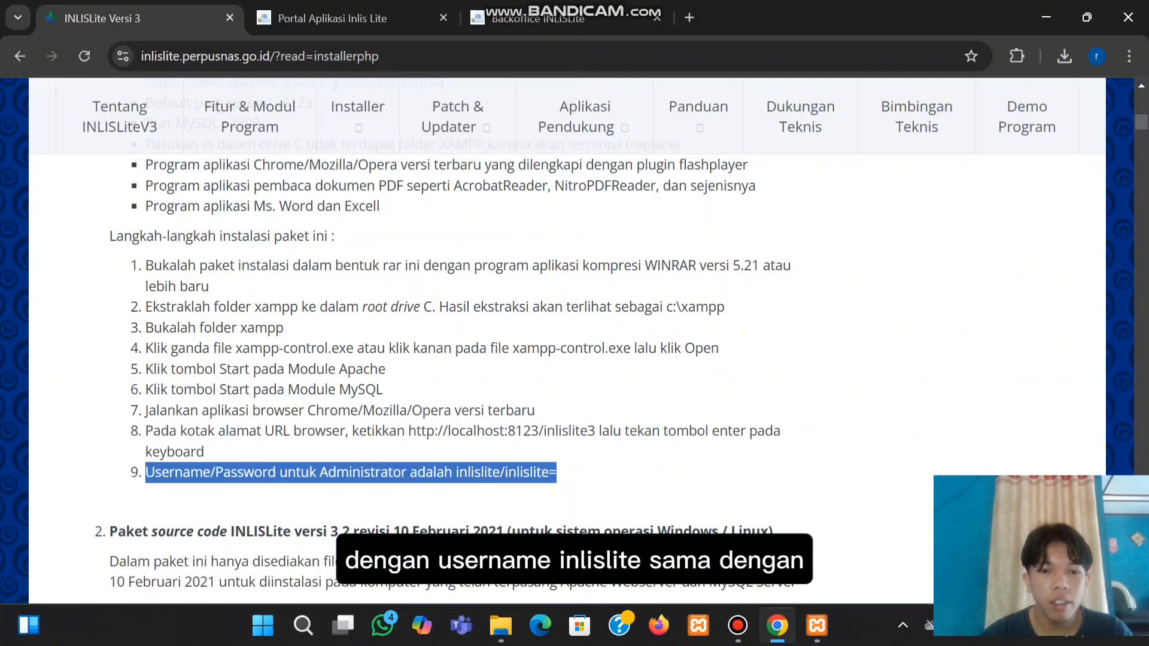
pyautogui.click(557, 472)
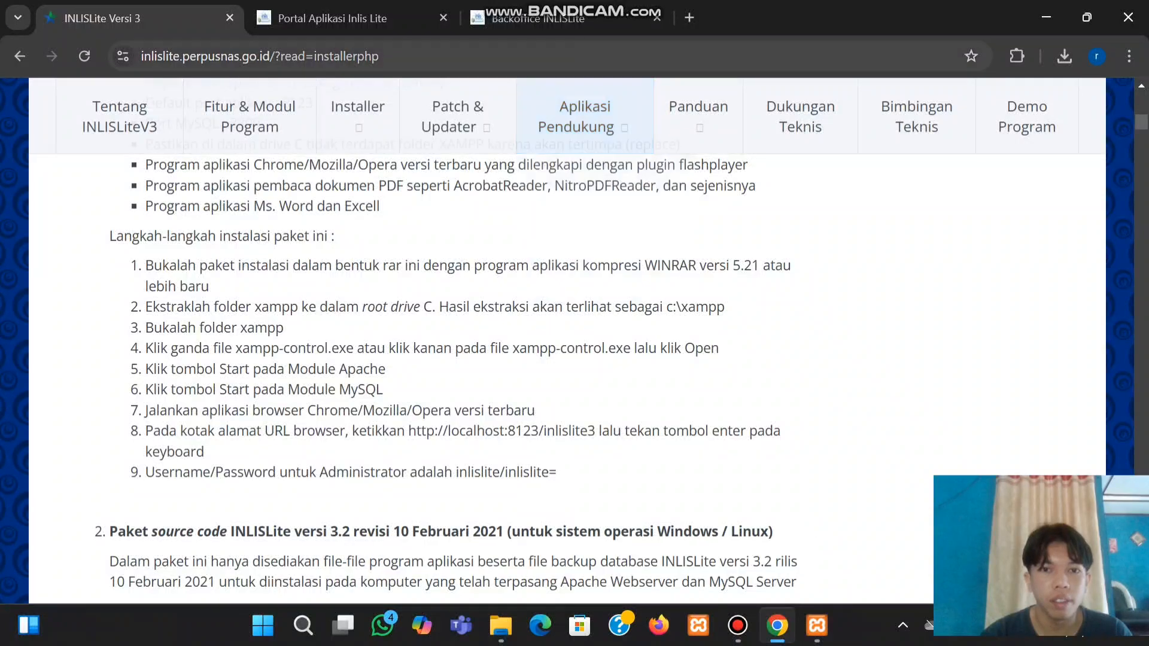
pyautogui.click(539, 18)
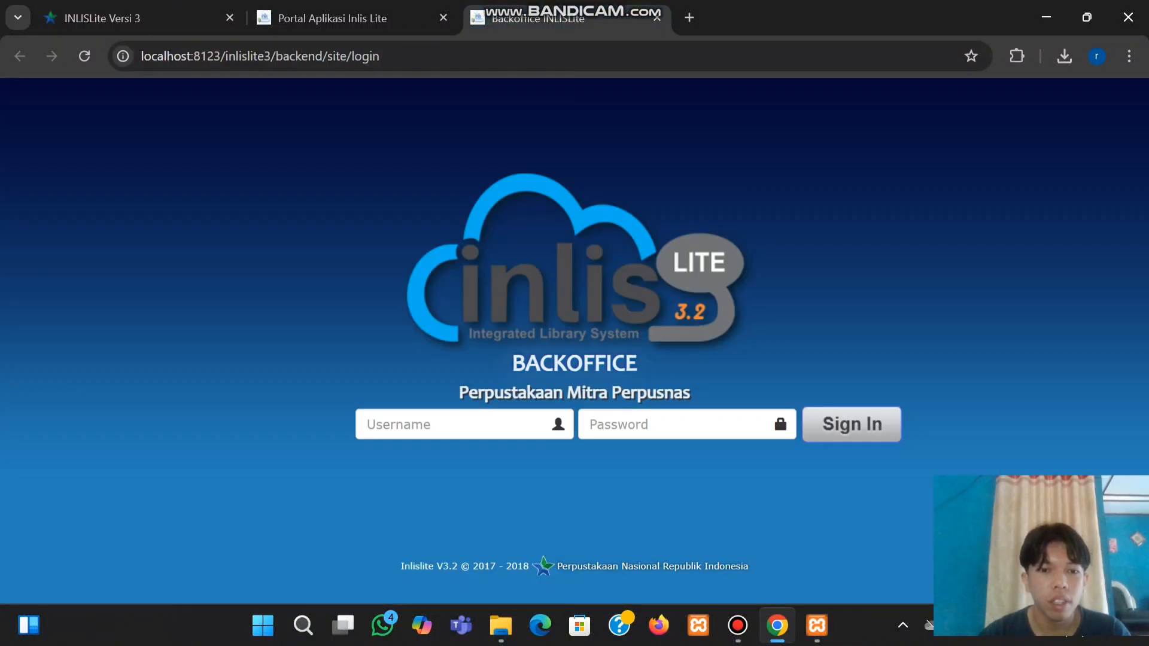
# Sign in with the administrator username and password, dismiss the breach warning, and save the login
pyautogui.click(465, 424)
pyautogui.write('inl')
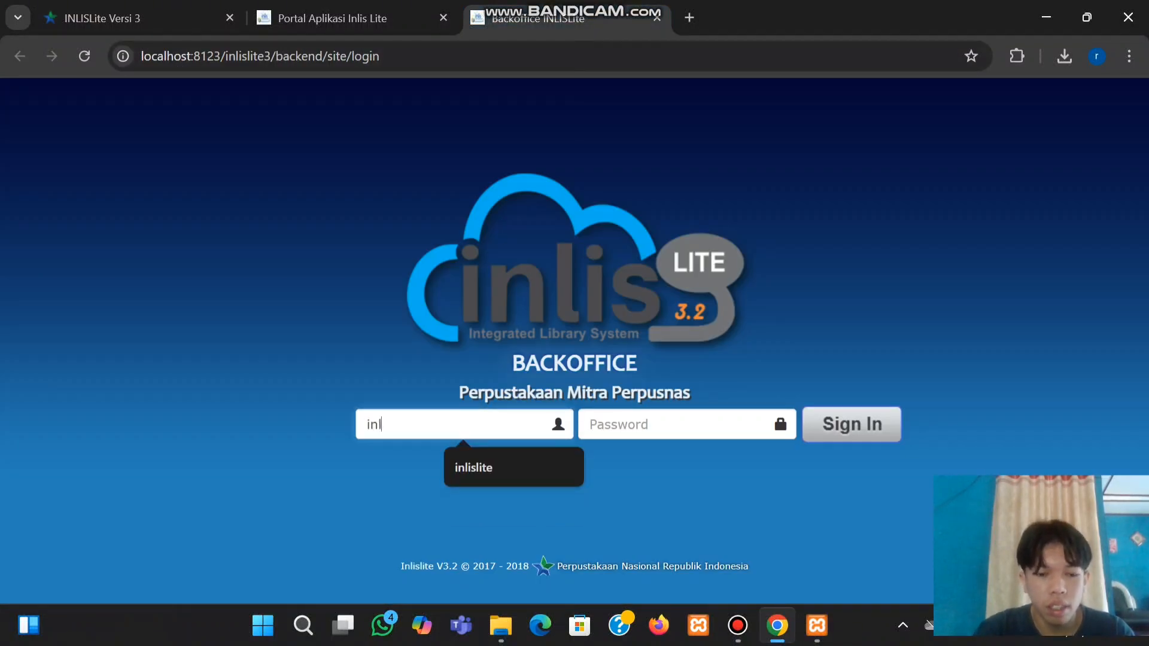
pyautogui.write('islite')
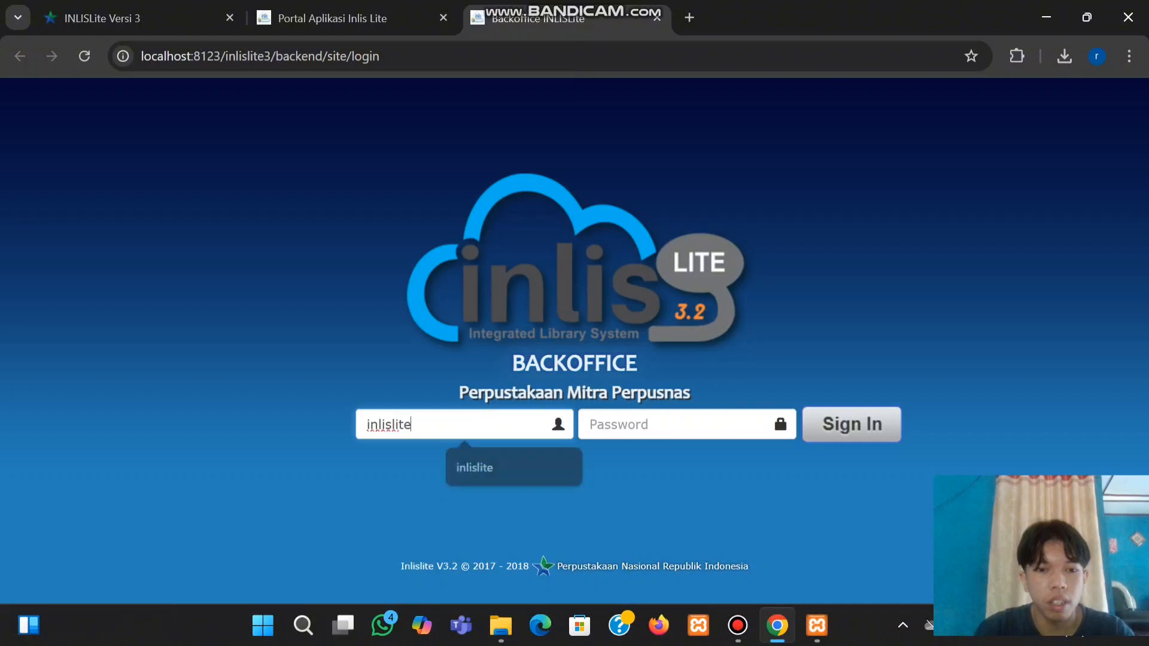
pyautogui.press('Tab')
pyautogui.write('i')
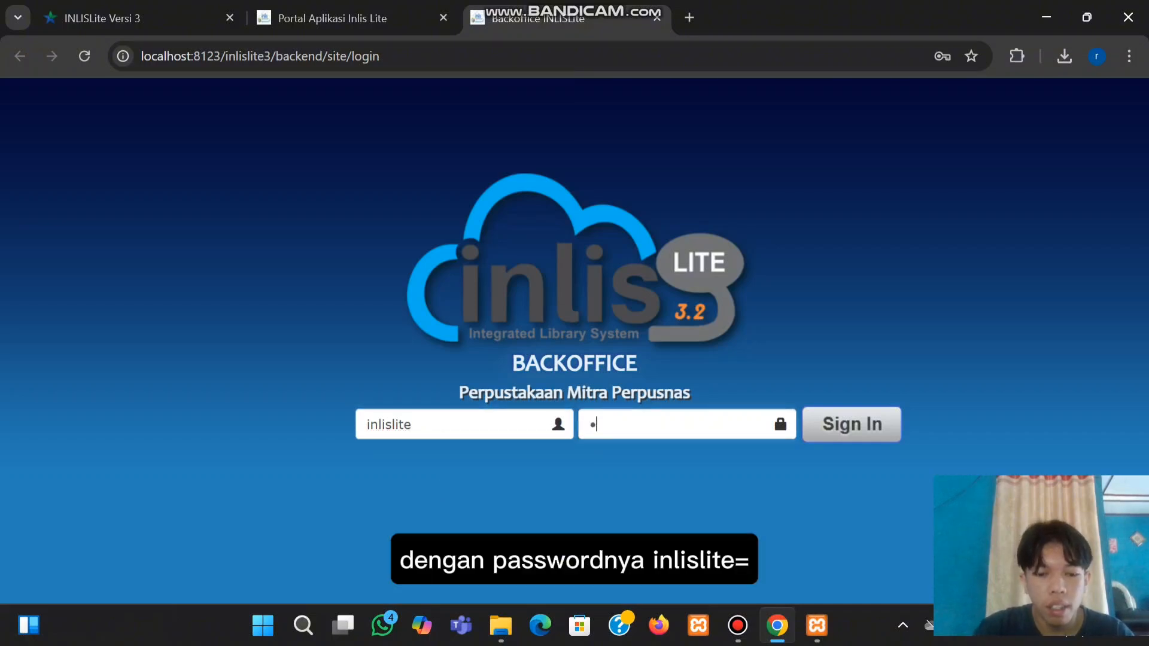
pyautogui.write('nlisli')
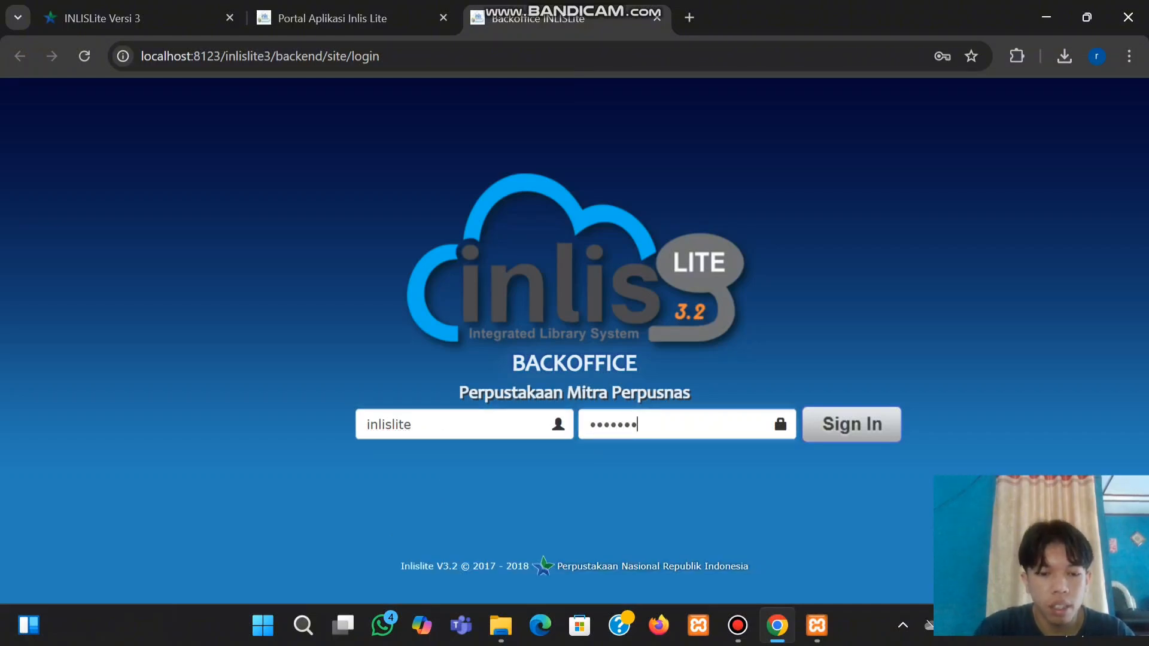
pyautogui.write('te3')
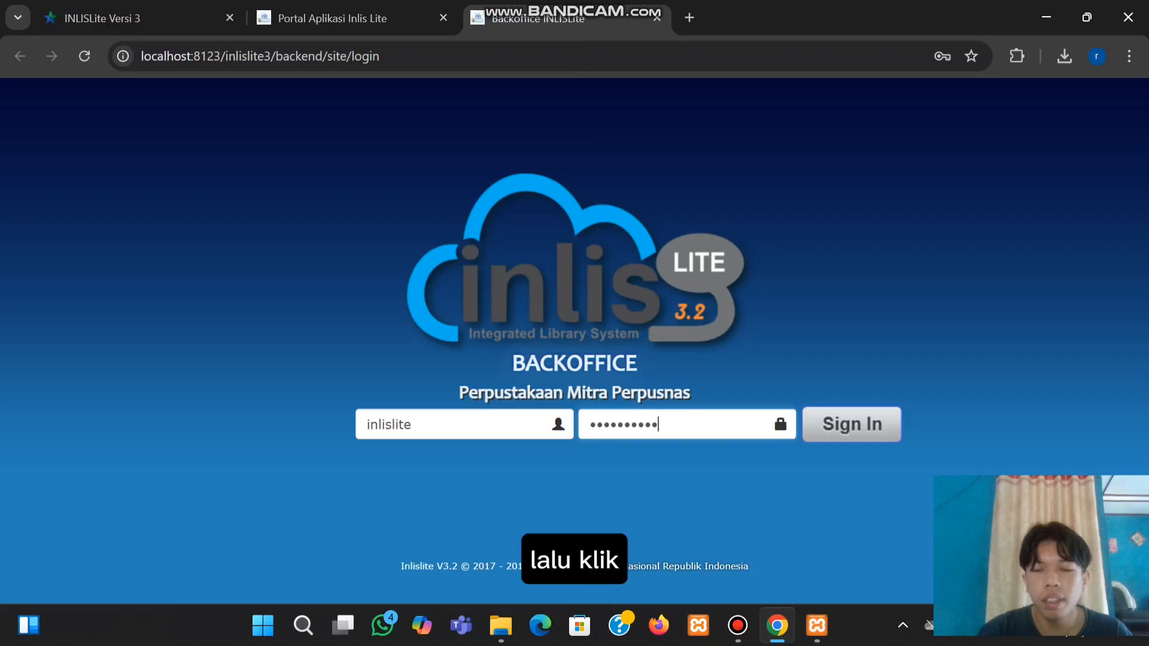
pyautogui.click(851, 424)
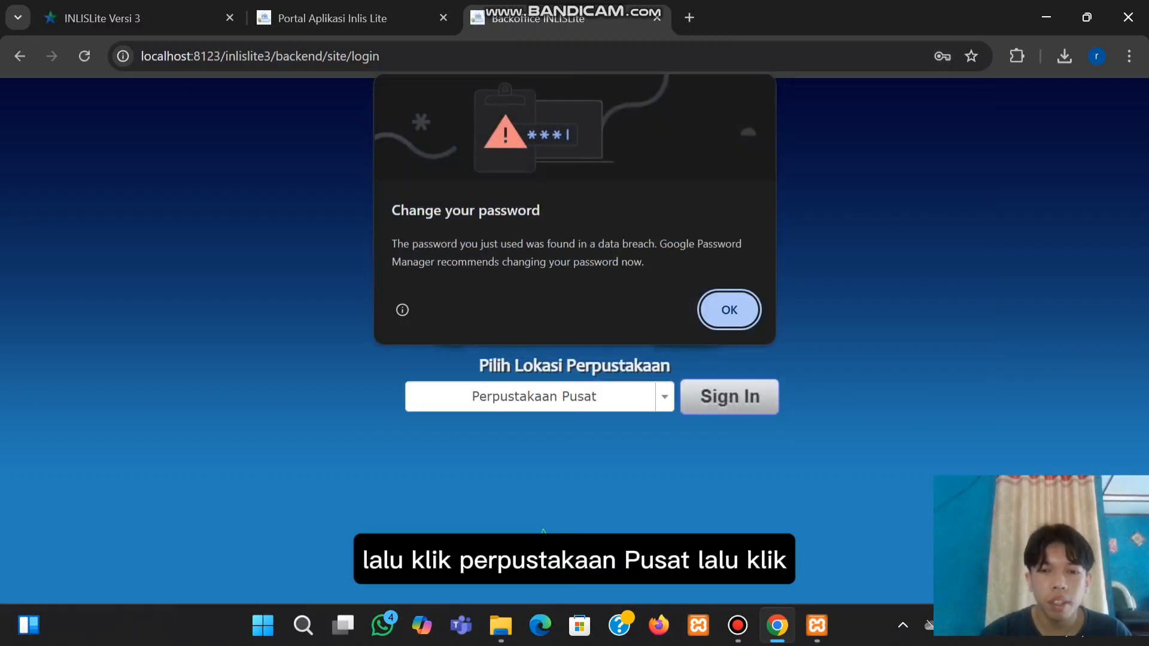
pyautogui.press('Return')
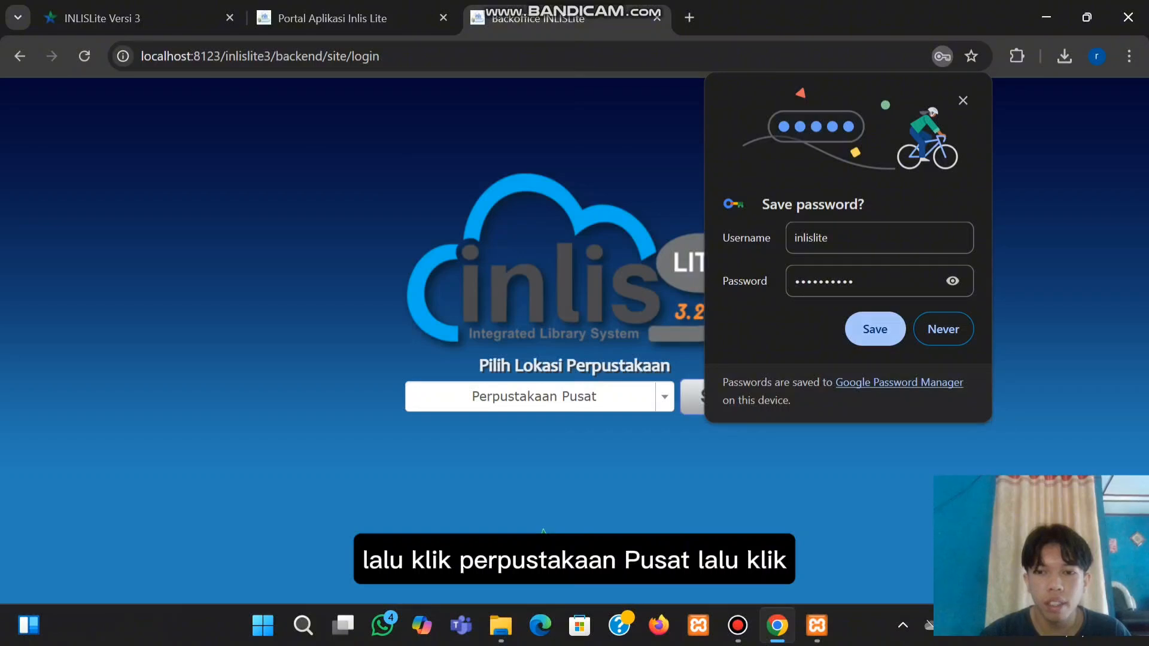
pyautogui.click(875, 329)
# Enter the back office as Perpustakaan Pusat and review the dashboard showing 2 titles and 5 copies
pyautogui.click(729, 397)
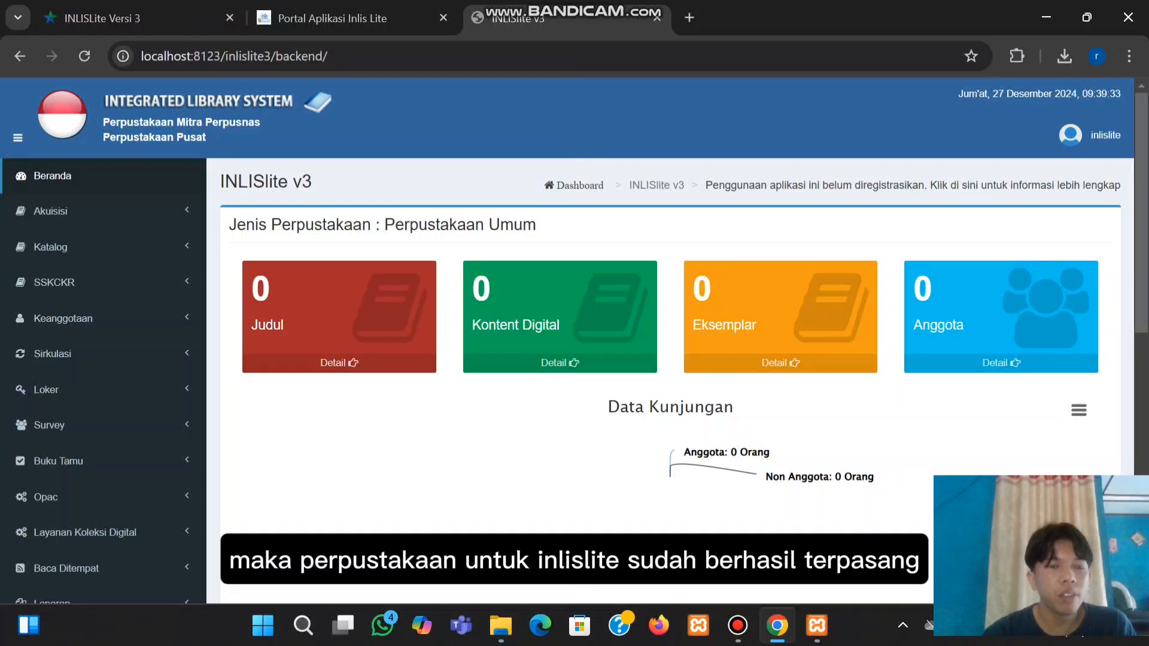
pyautogui.scroll(-4, 670, 335)
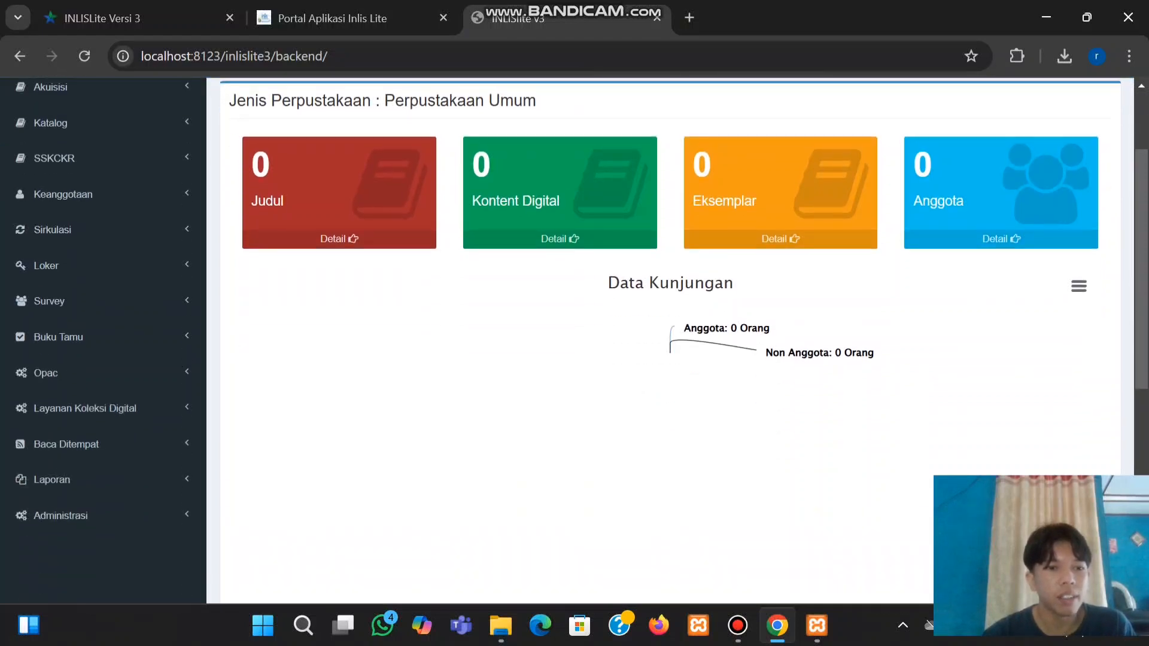
pyautogui.scroll(4, 670, 335)
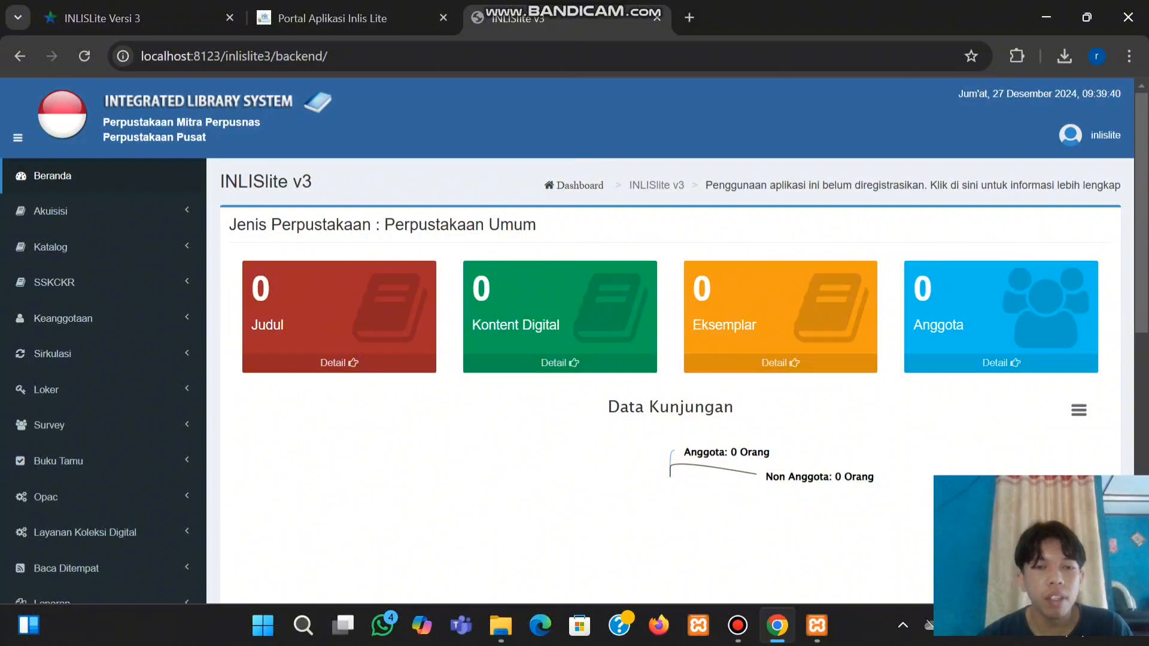
pyautogui.scroll(-2, 574, 341)
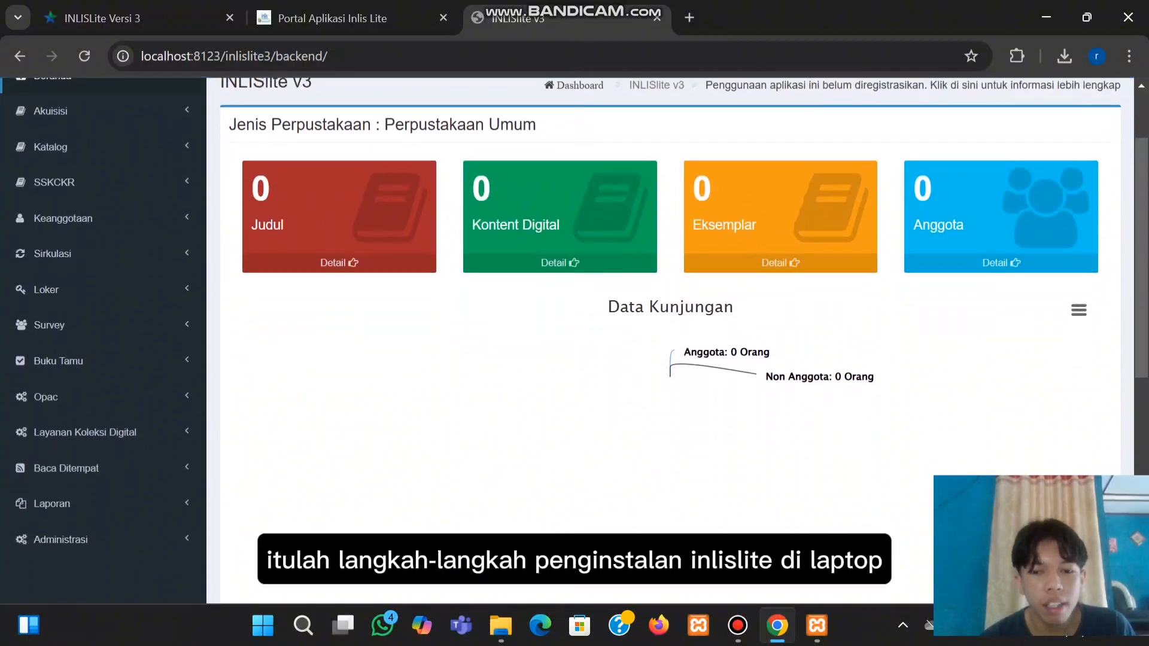
pyautogui.scroll(2, 575, 335)
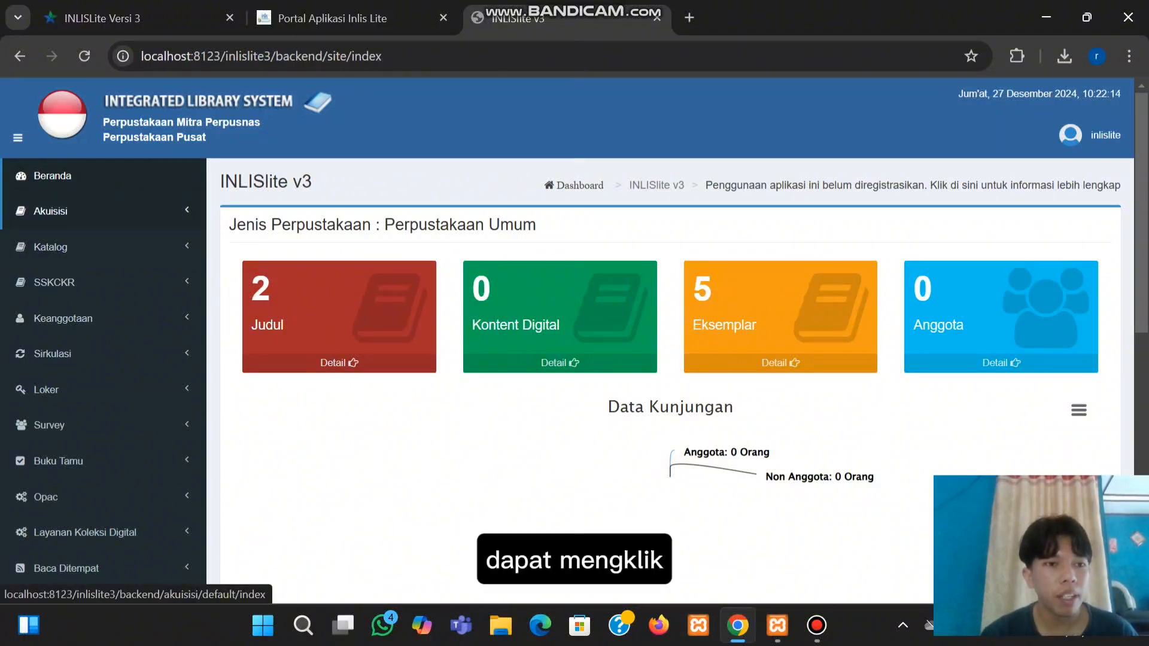
# Start a new Akuisisi > Entri Koleksi record with material type Monograf
pyautogui.click(51, 210)
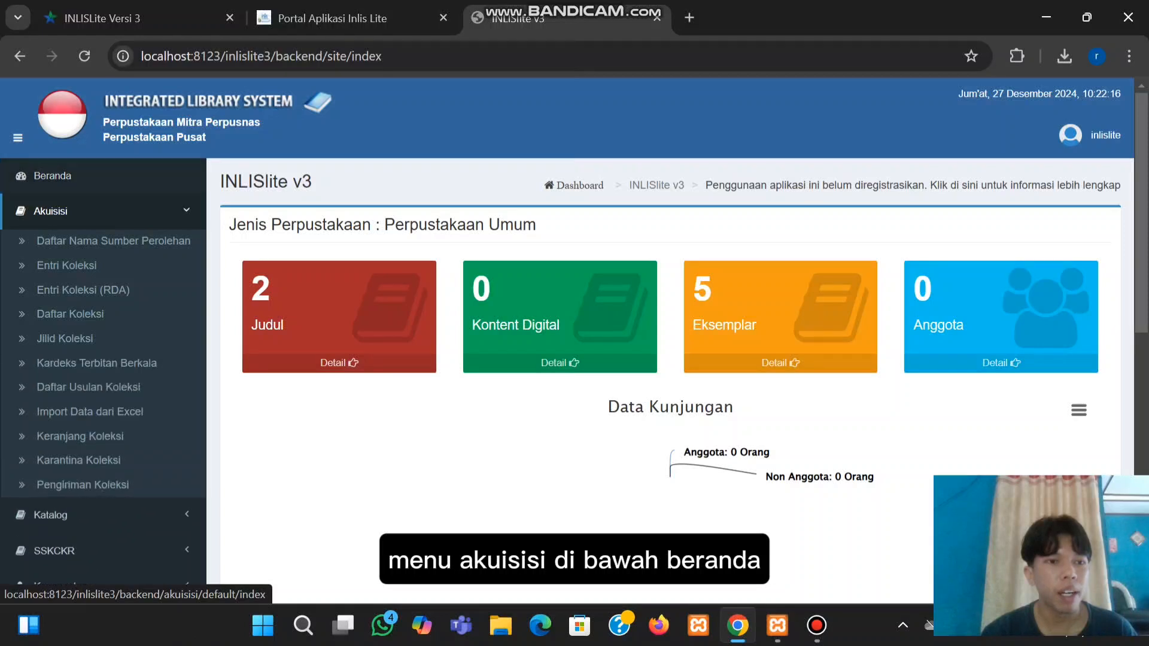
pyautogui.click(66, 265)
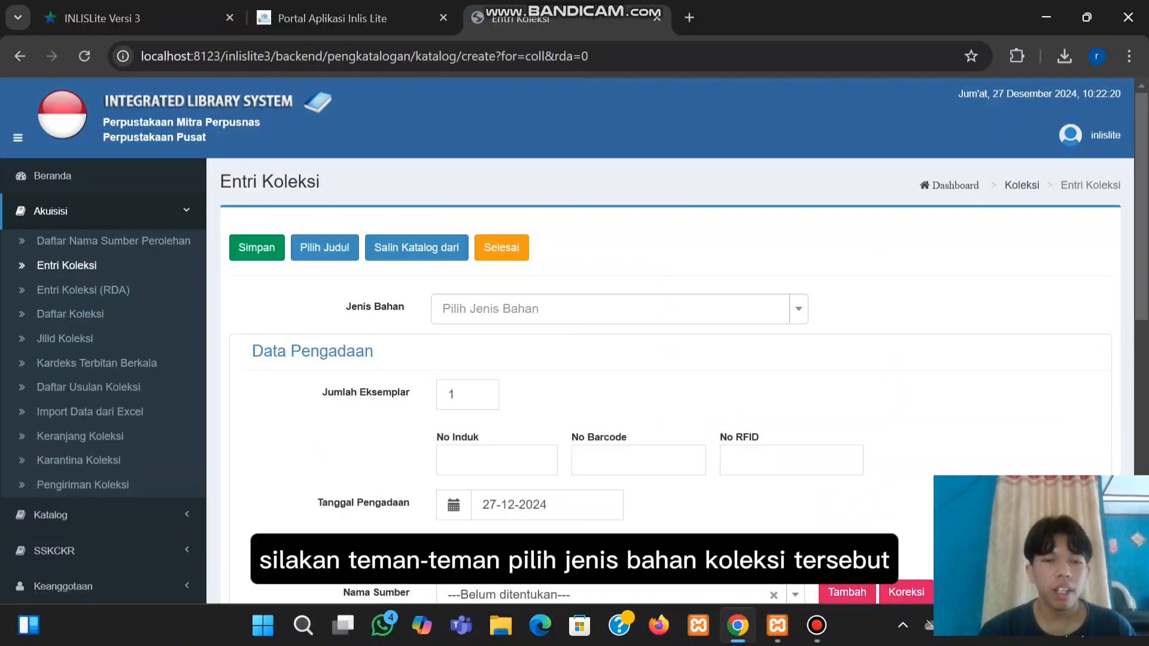
pyautogui.click(618, 308)
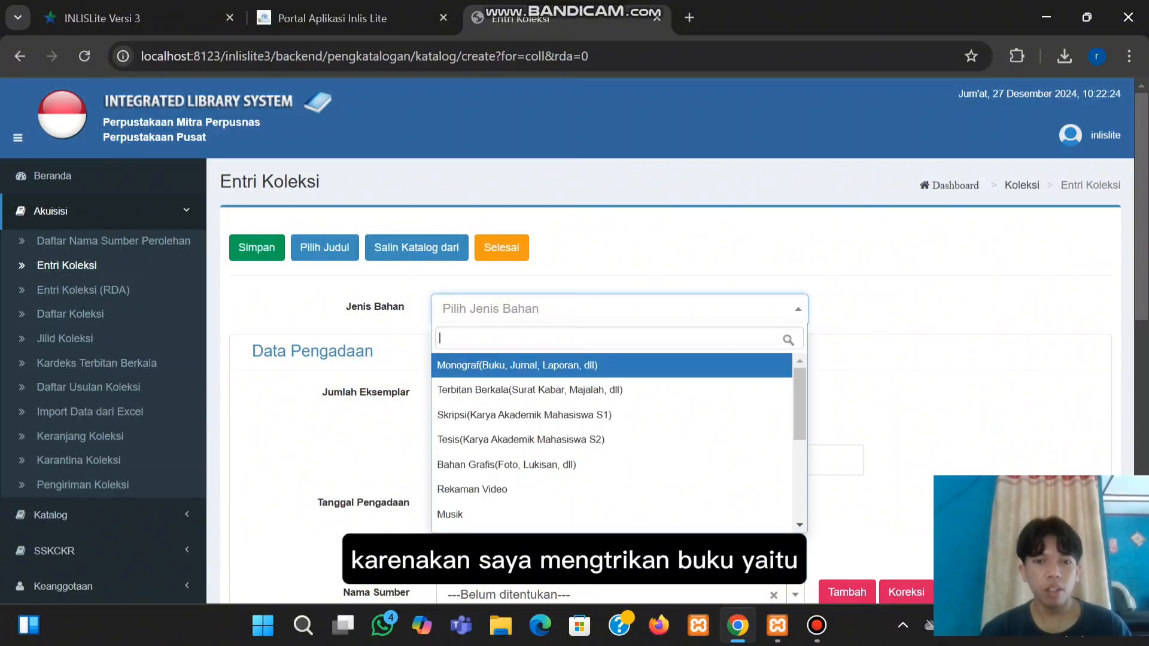
pyautogui.press('Return')
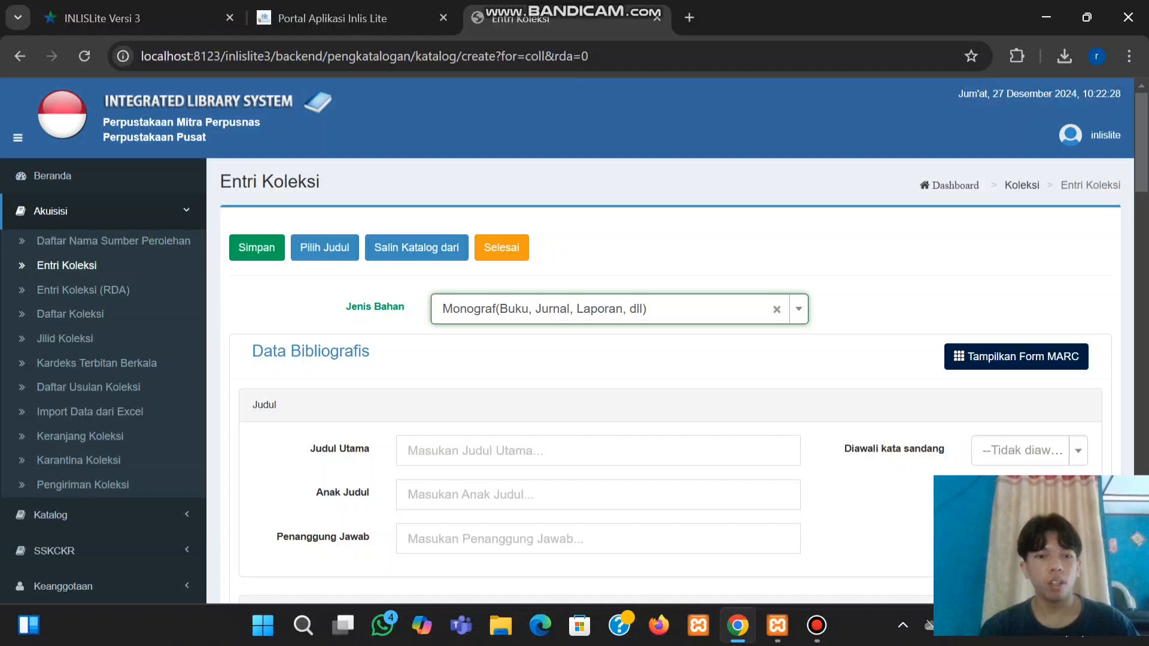
# Enter the main title 'Tuntunan Shalat Lengkap'
pyautogui.click(539, 450)
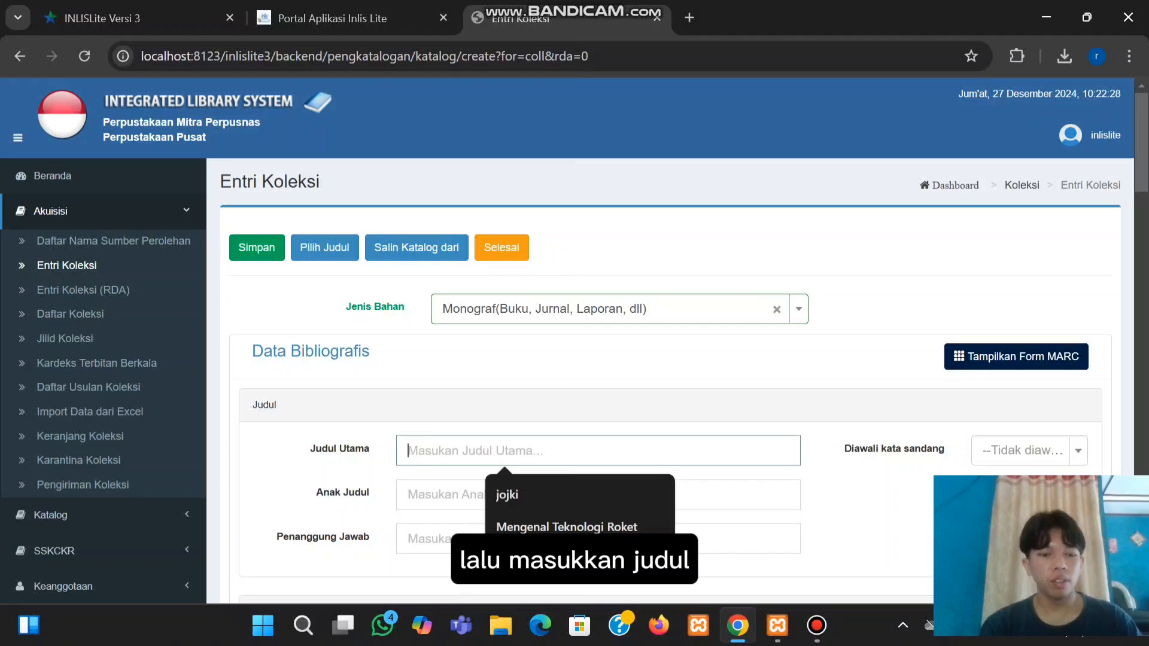
pyautogui.write('R+')
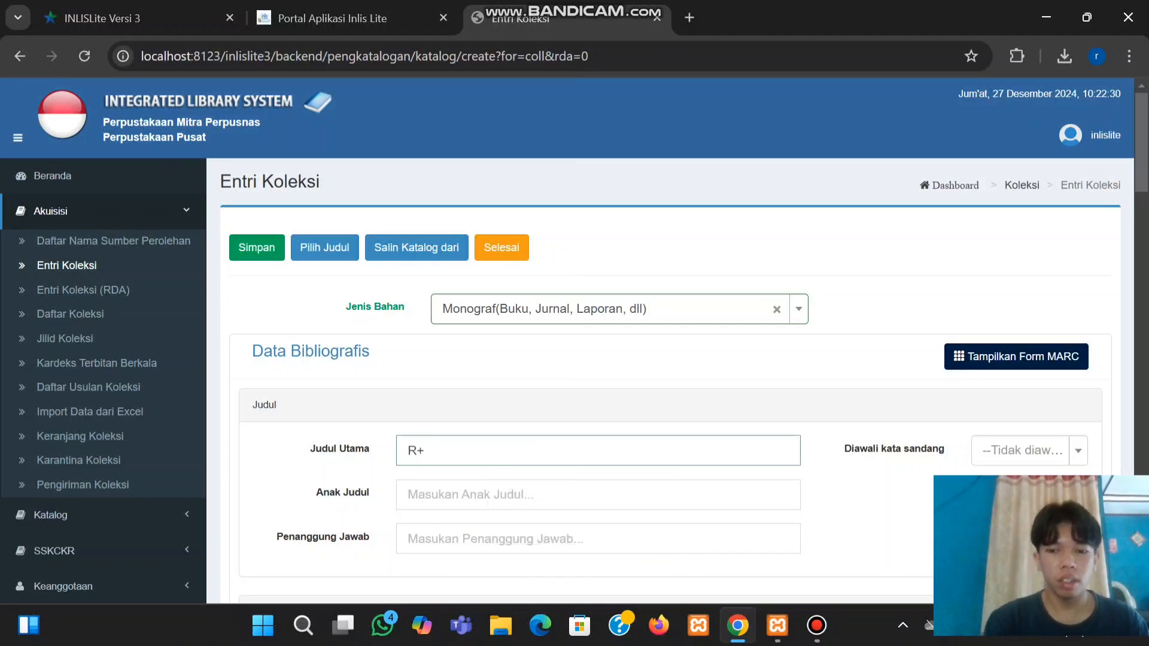
pyautogui.press('BackSpace')
pyautogui.press('BackSpace')
pyautogui.write('Tunt')
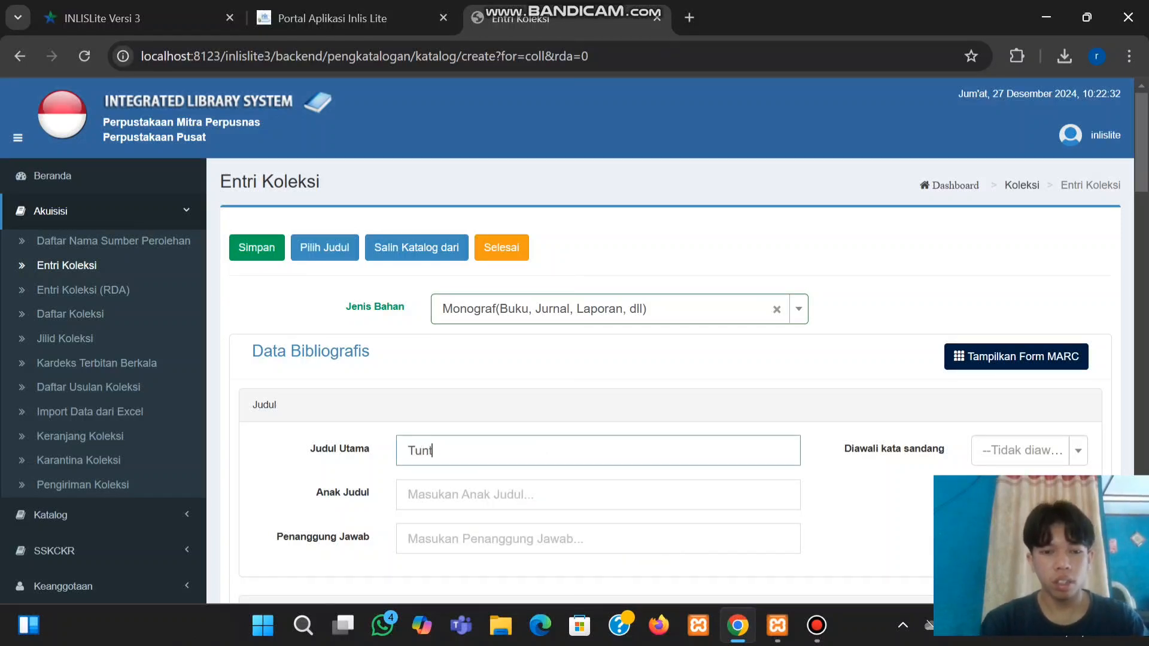
pyautogui.write('unan Shla')
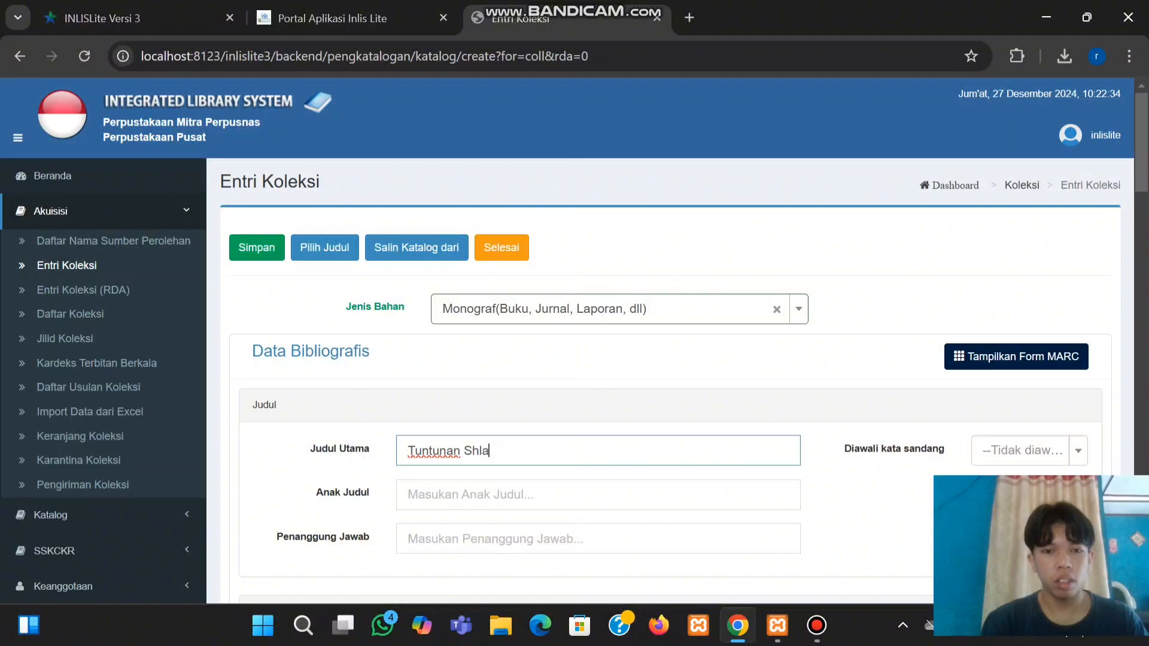
pyautogui.press('BackSpace')
pyautogui.press('BackSpace')
pyautogui.write('alat L')
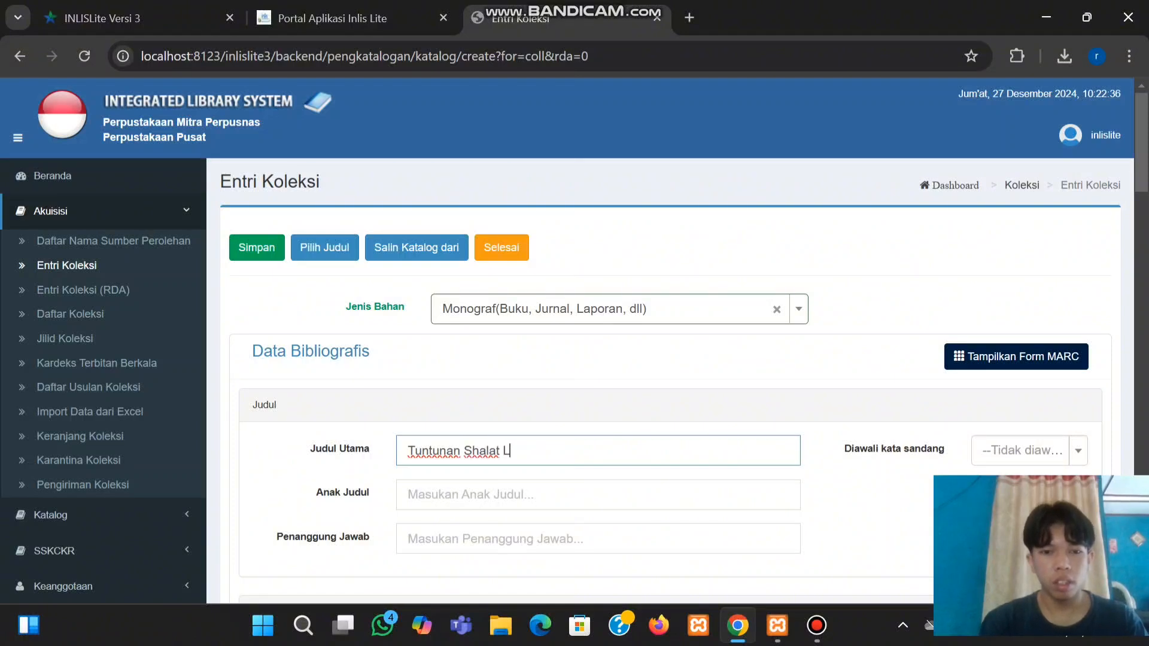
pyautogui.write('engkap')
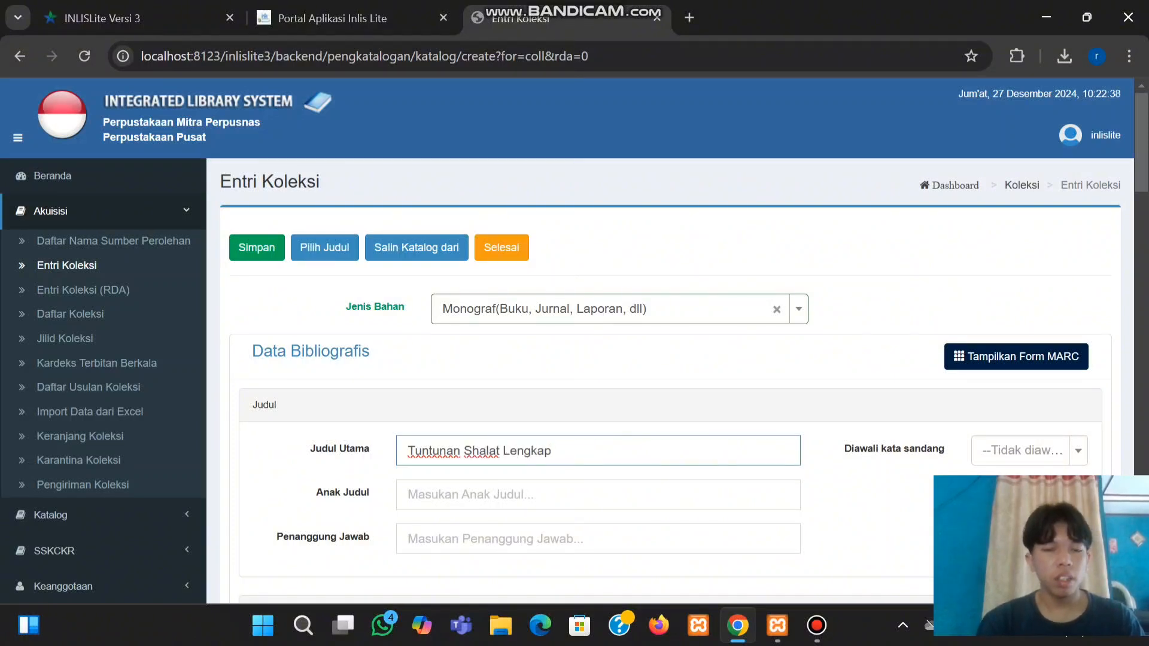
pyautogui.scroll(-1, 575, 340)
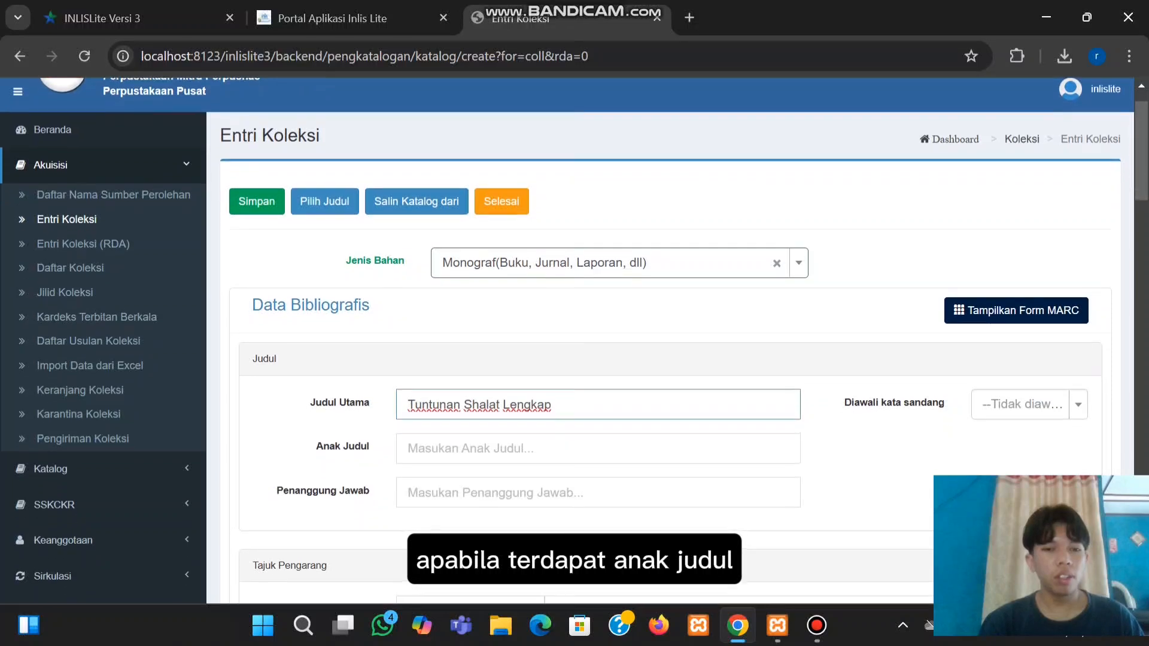
pyautogui.scroll(-1, 574, 340)
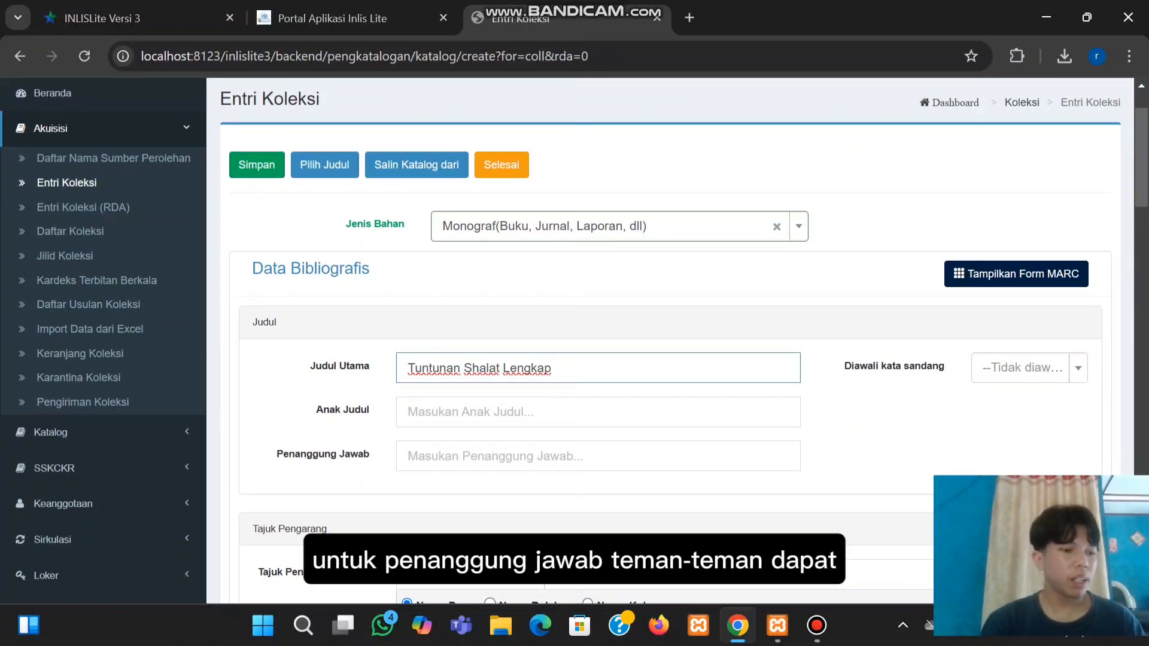
# Enter the author's name in lowercase as the statement of responsibility
pyautogui.click(496, 456)
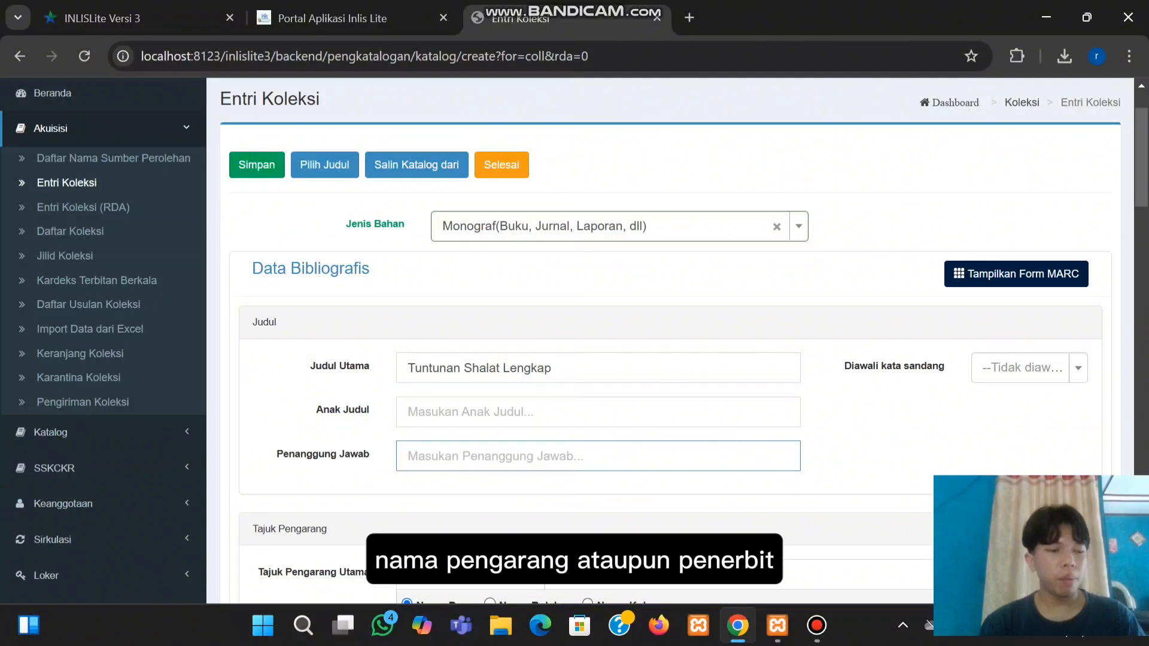
pyautogui.write('Moha')
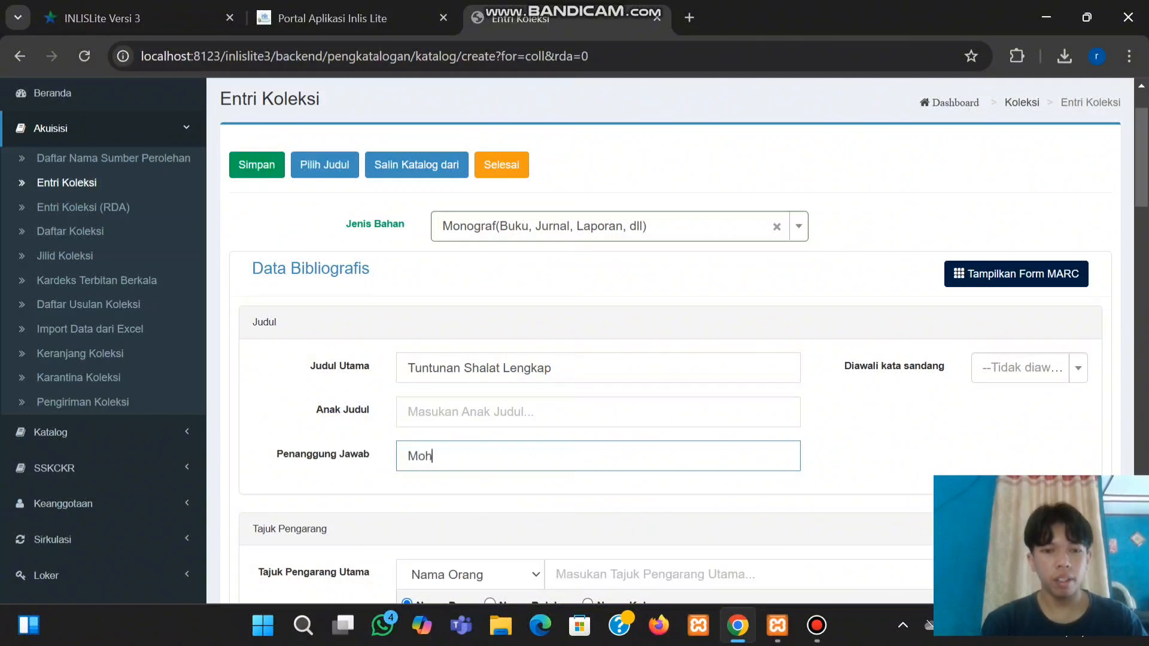
pyautogui.press('BackSpace')
pyautogui.press('BackSpace')
pyautogui.press('BackSpace')
pyautogui.press('BackSpace')
pyautogui.write('m')
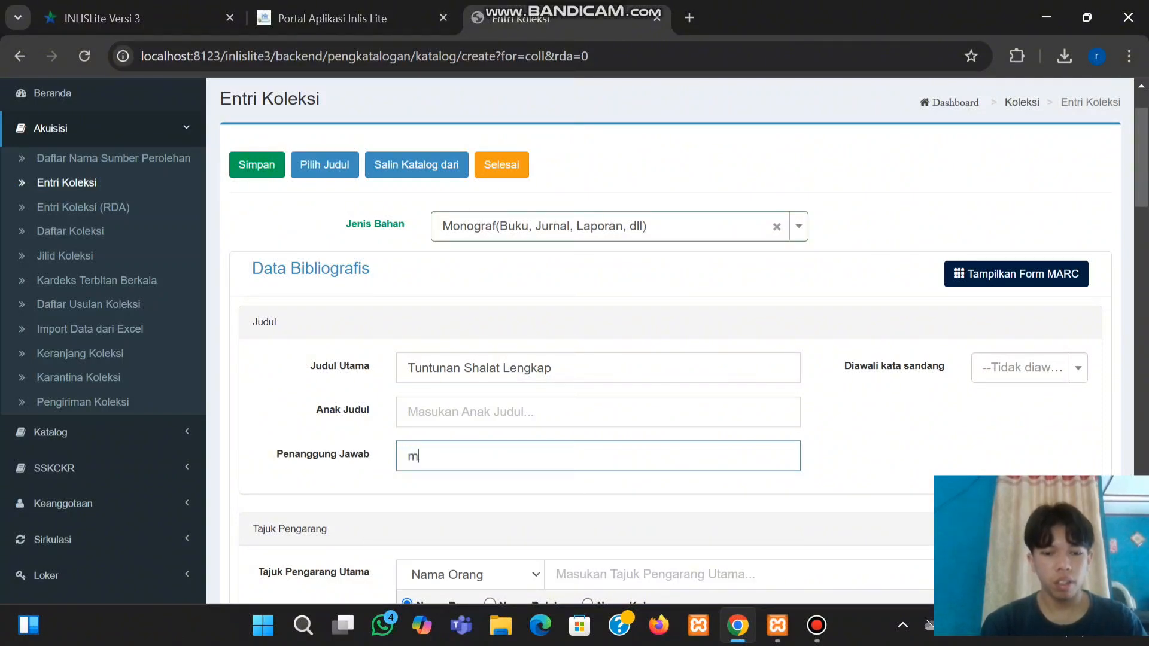
pyautogui.write('ohammad rifai')
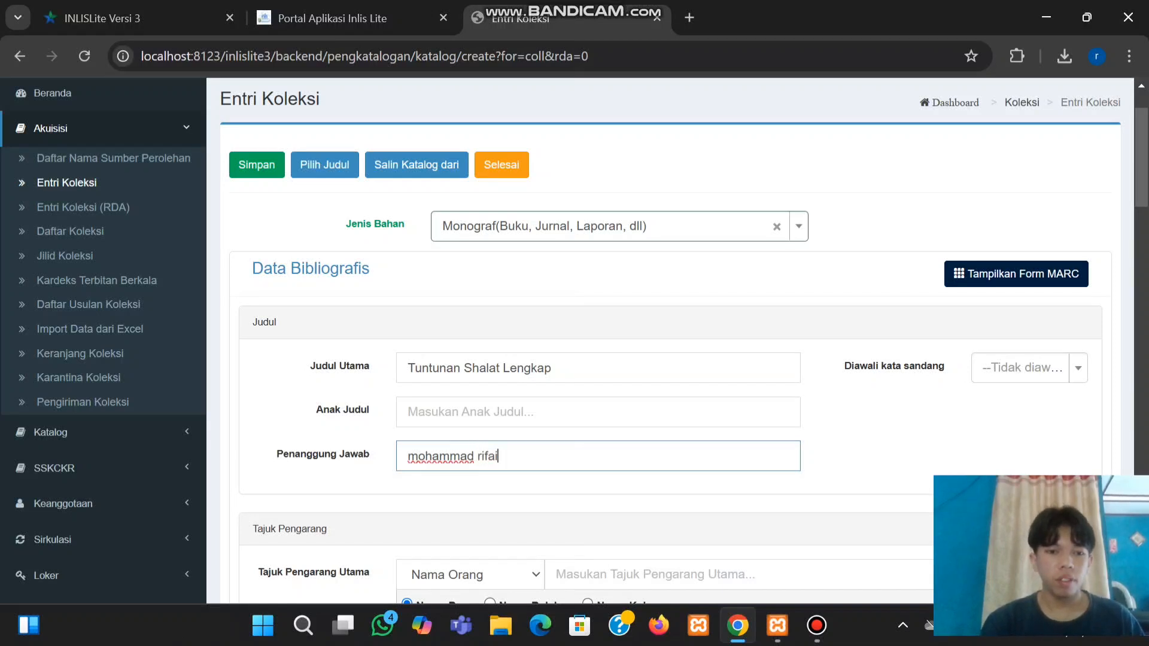
pyautogui.scroll(-2, 658, 341)
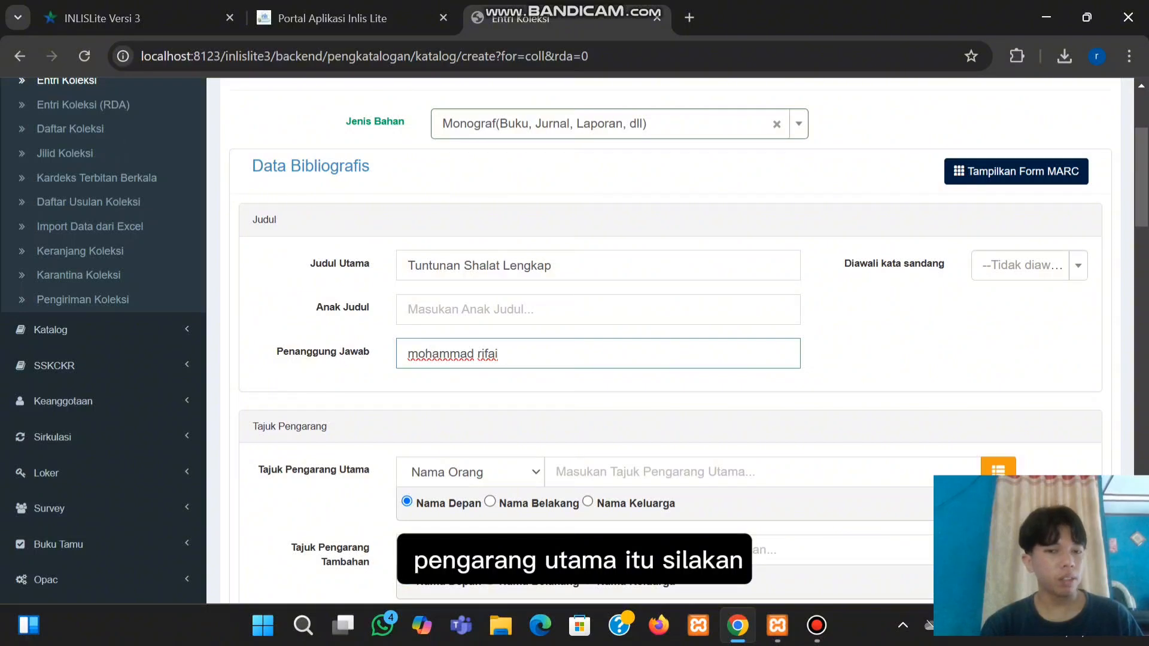
# Enter the author's name surname-first, comma-separated, as the main author heading
pyautogui.click(652, 472)
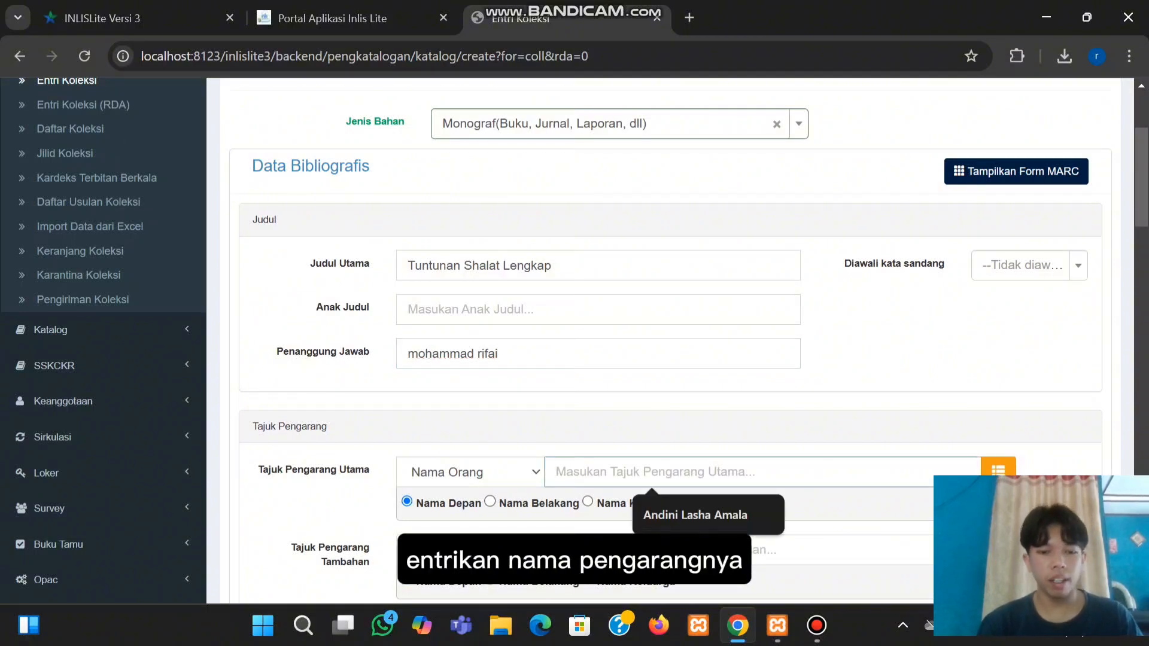
pyautogui.write('rifai')
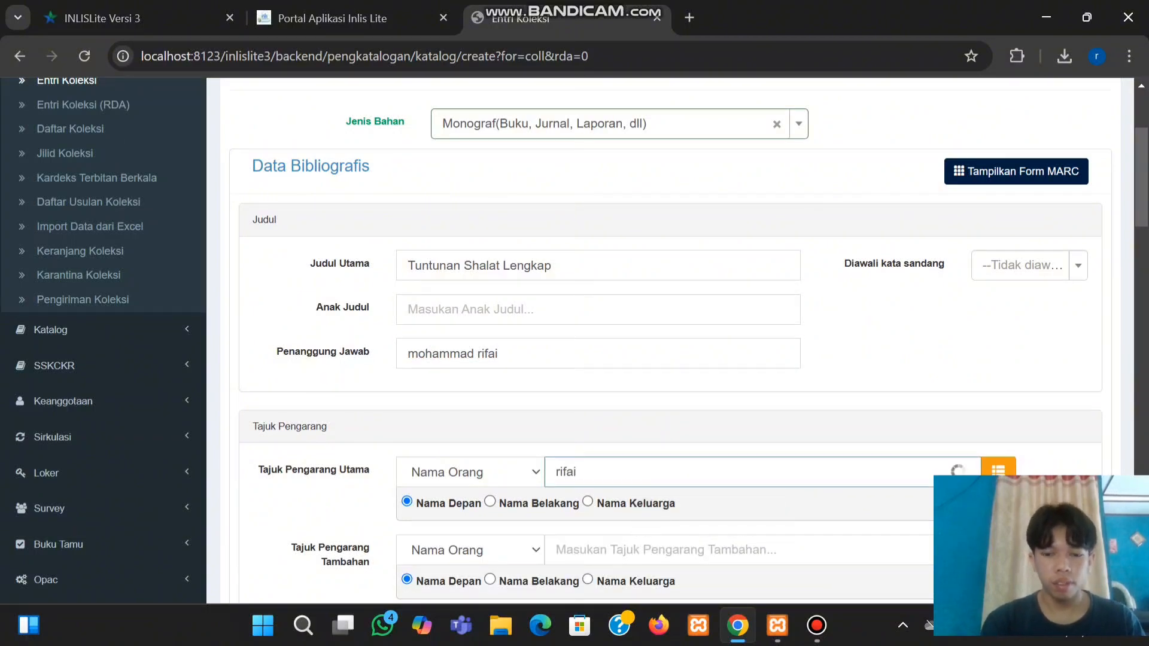
pyautogui.write(',moham')
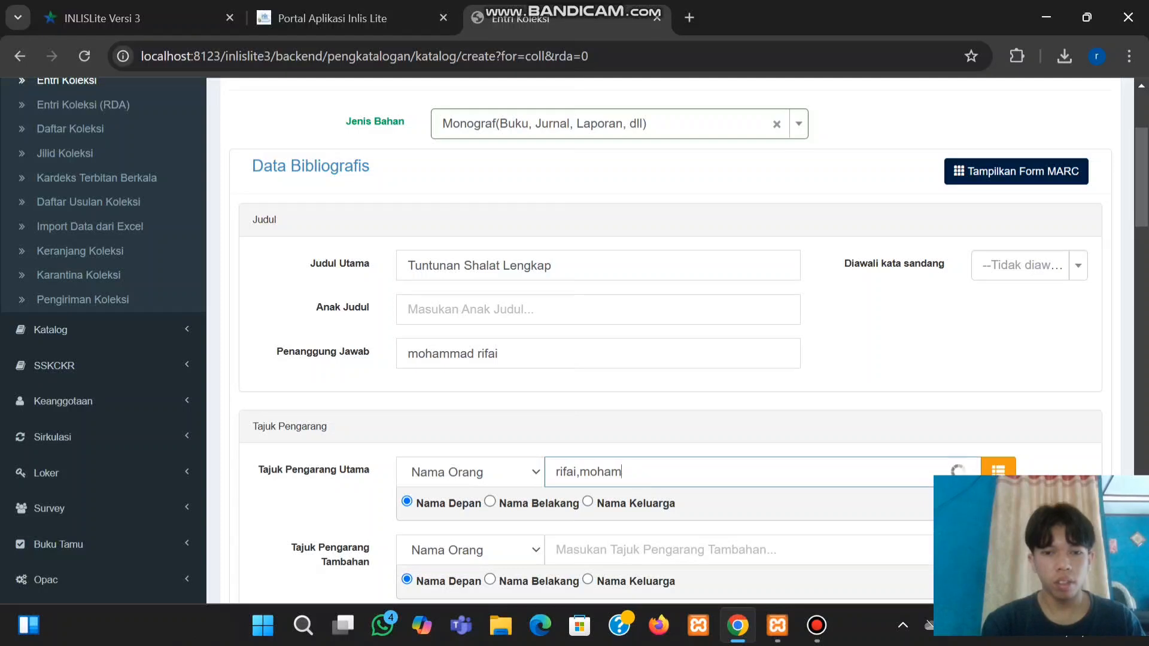
pyautogui.write('mad')
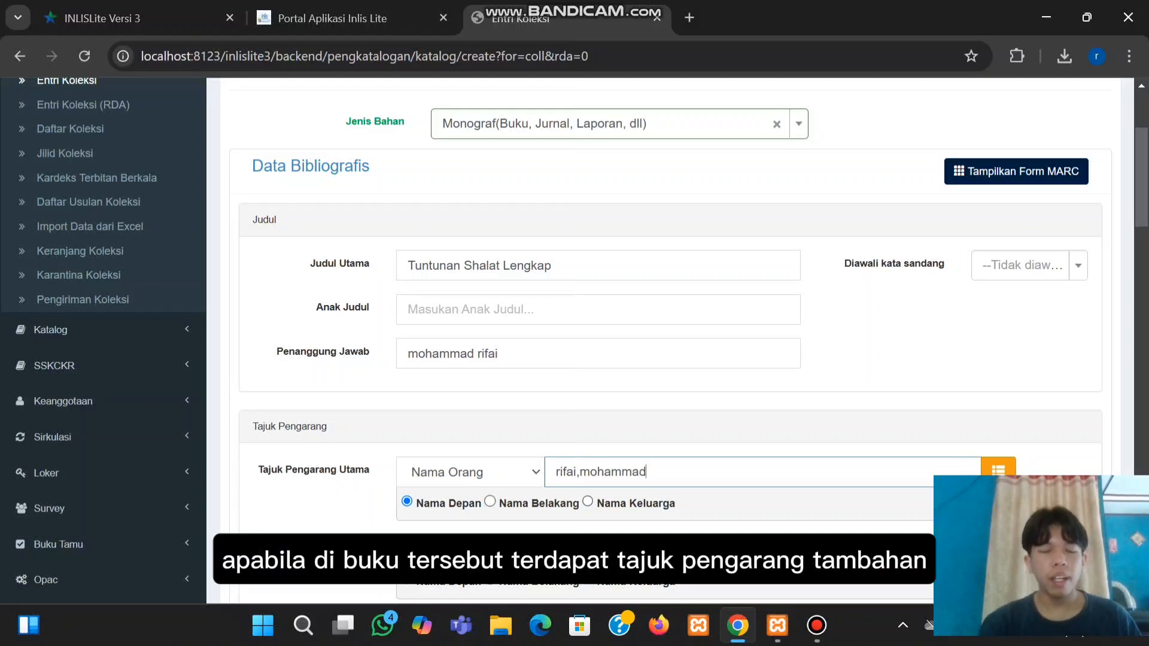
pyautogui.scroll(-1, 574, 341)
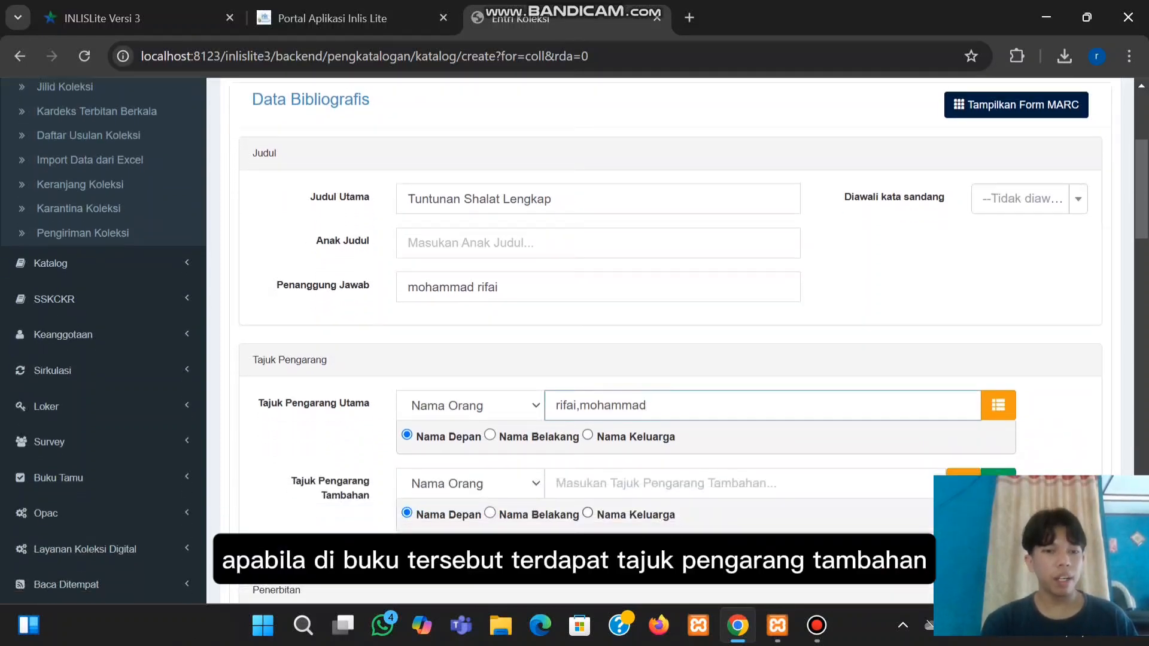
pyautogui.scroll(-1, 574, 341)
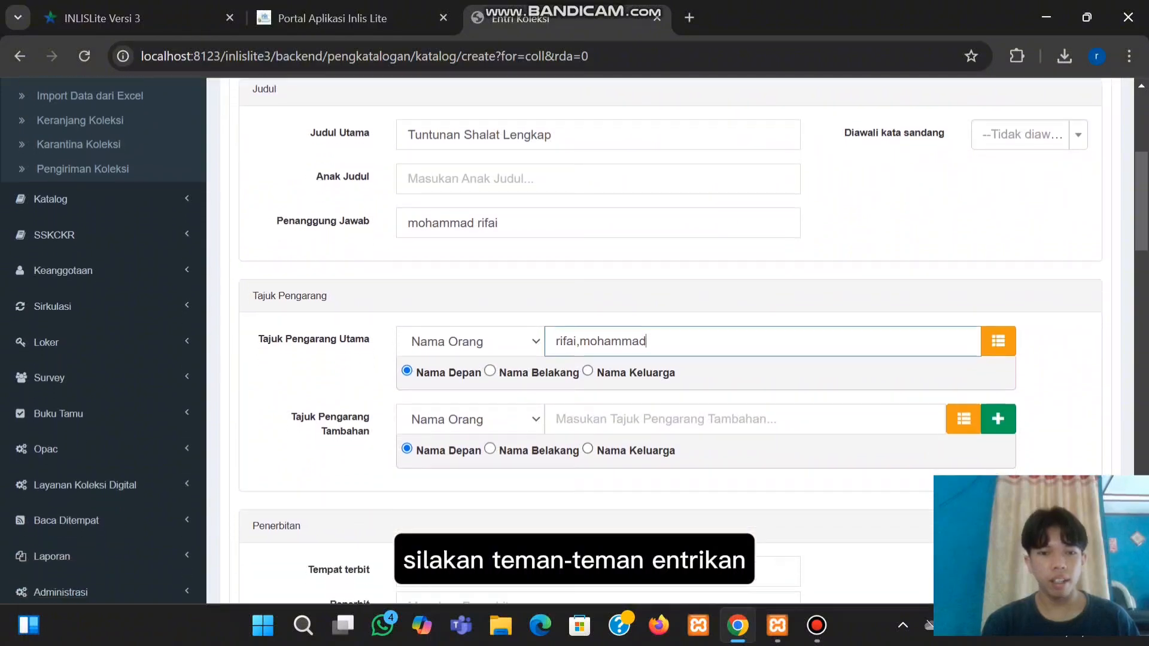
pyautogui.scroll(-2, 574, 341)
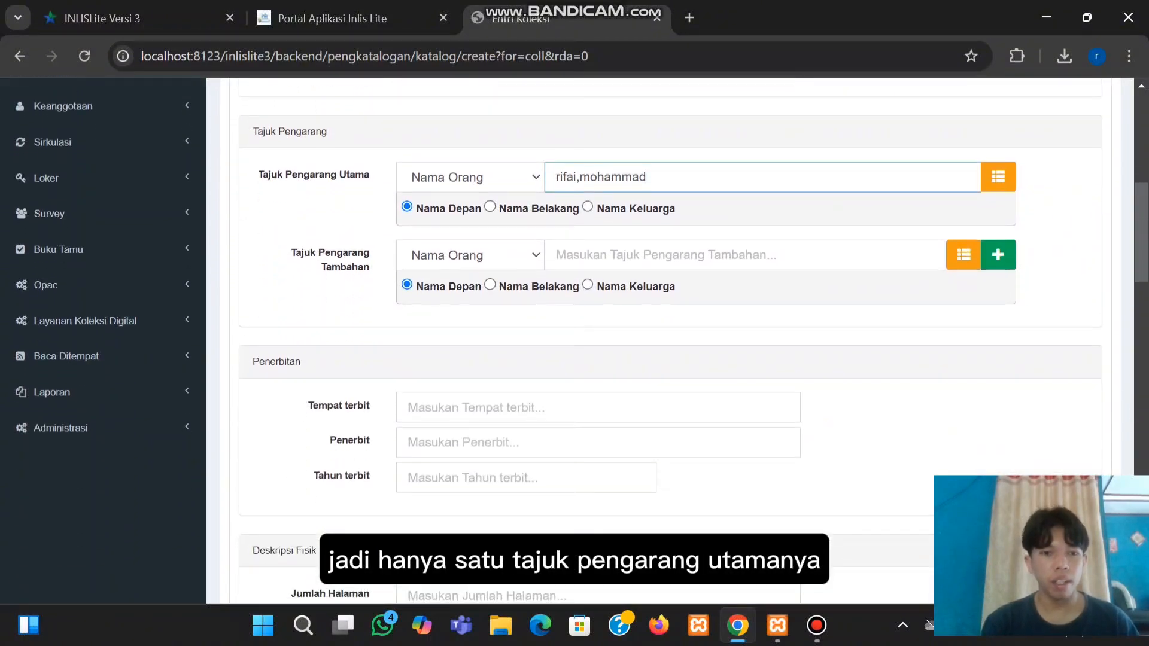
# Enter publication place Semarang, publisher PT.Karya Toha Putra and year 2018
pyautogui.click(508, 408)
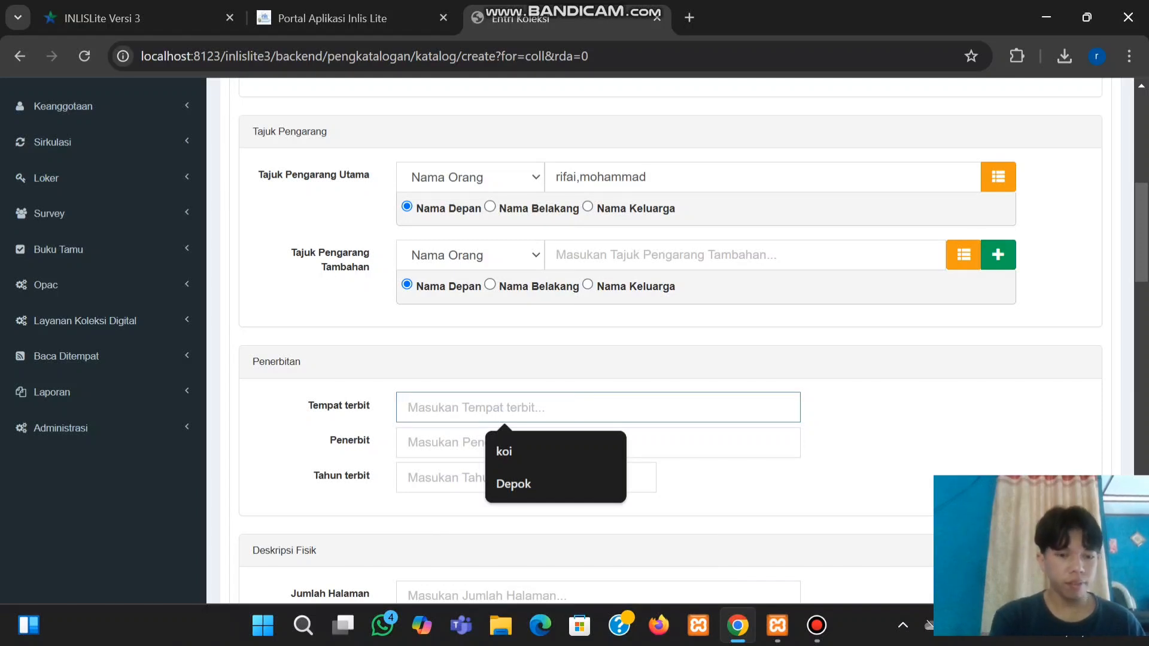
pyautogui.write('Se')
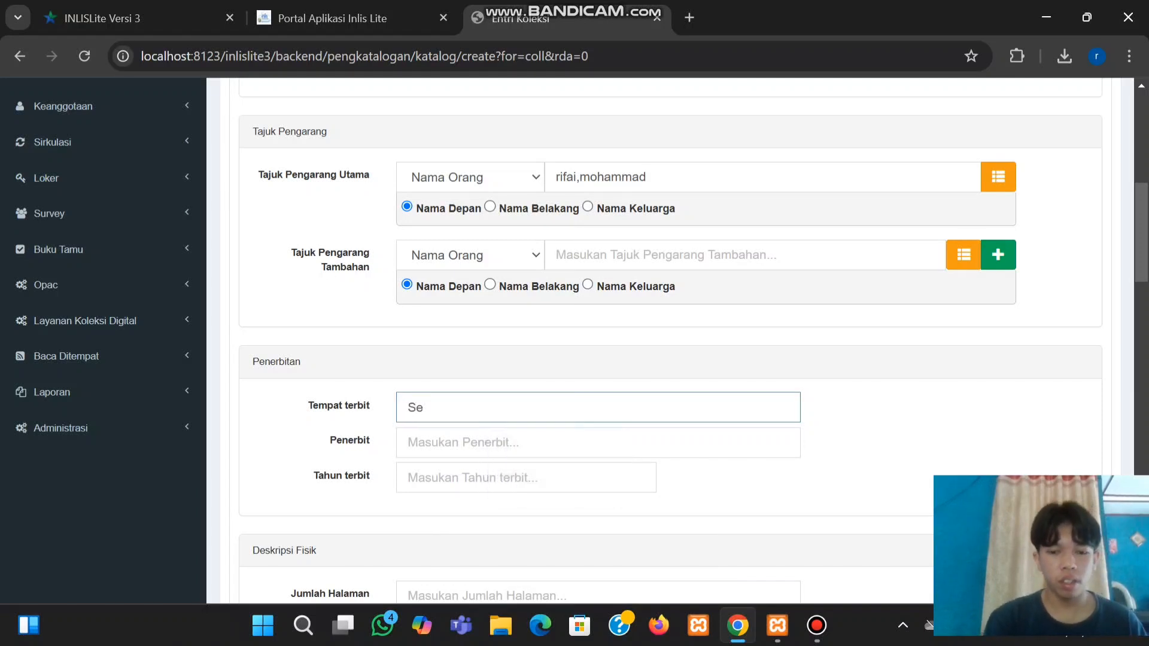
pyautogui.write('marang')
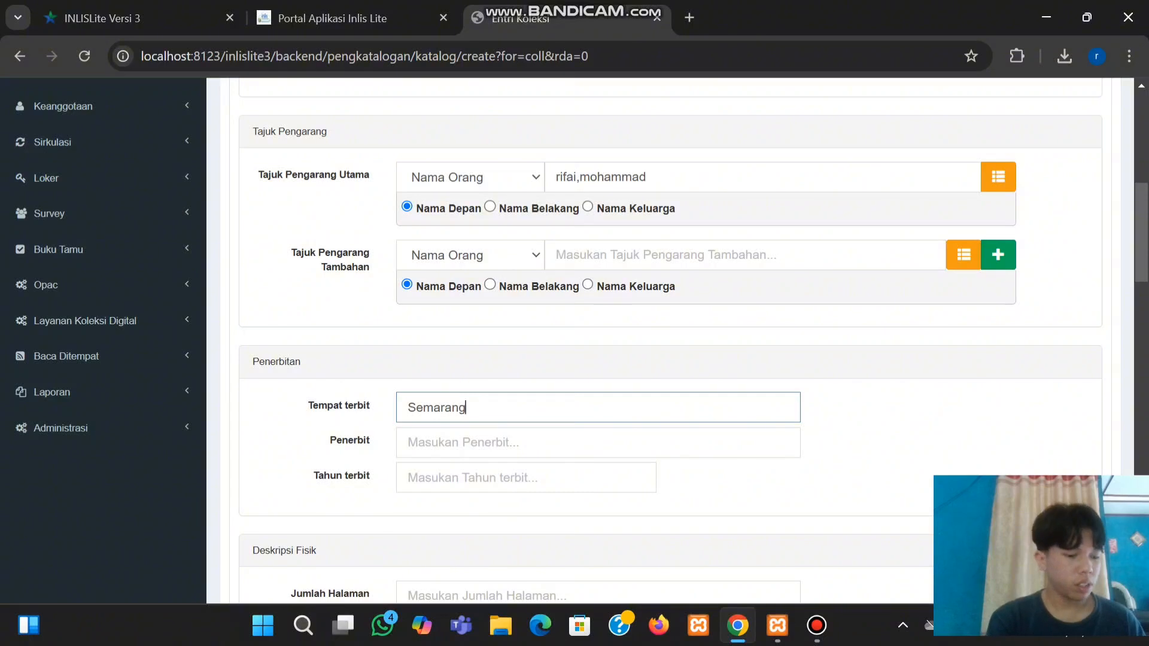
pyautogui.click(408, 442)
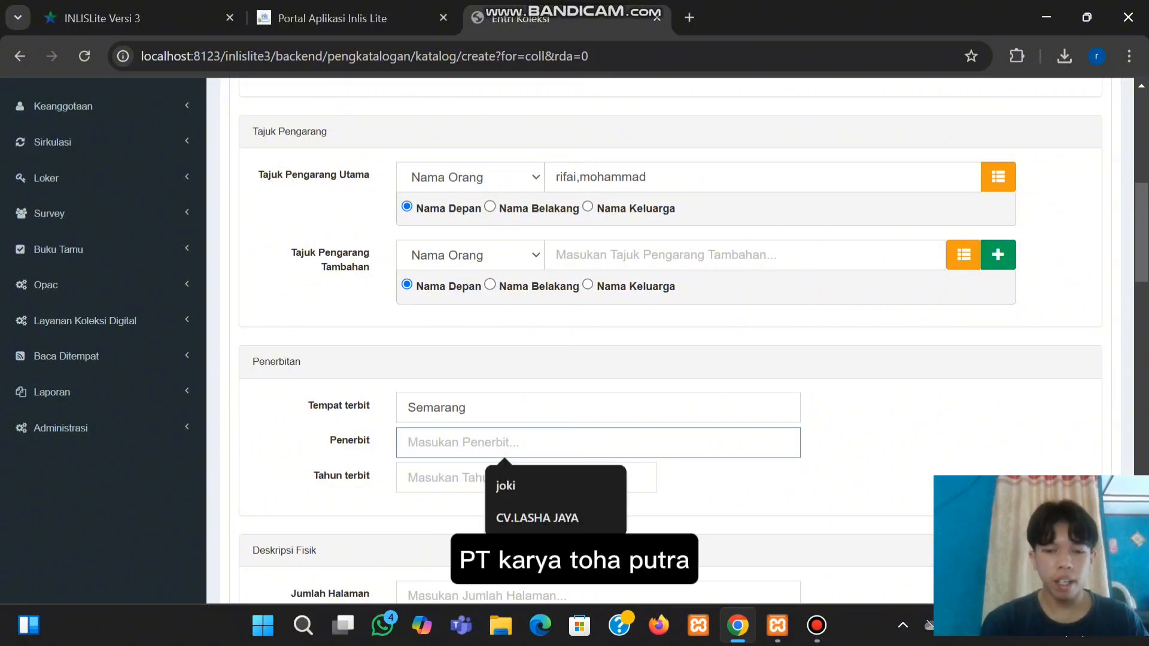
pyautogui.write('OTK')
pyautogui.press('BackSpace')
pyautogui.press('BackSpace')
pyautogui.press('BackSpace')
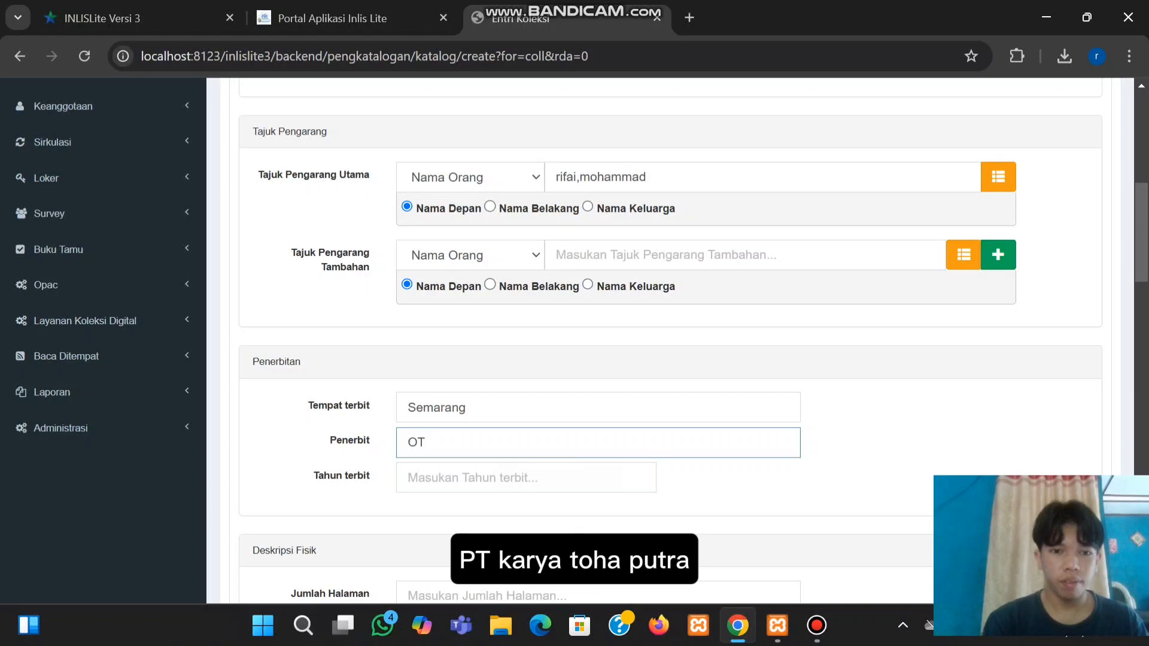
pyautogui.write('PT')
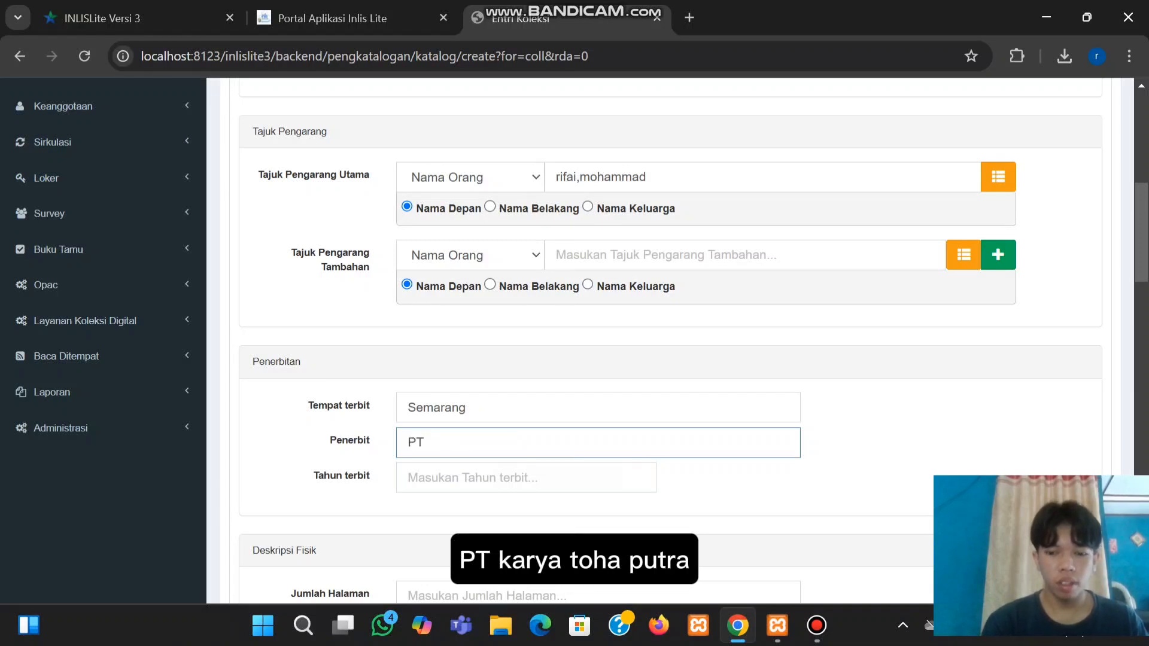
pyautogui.write('.Karya ')
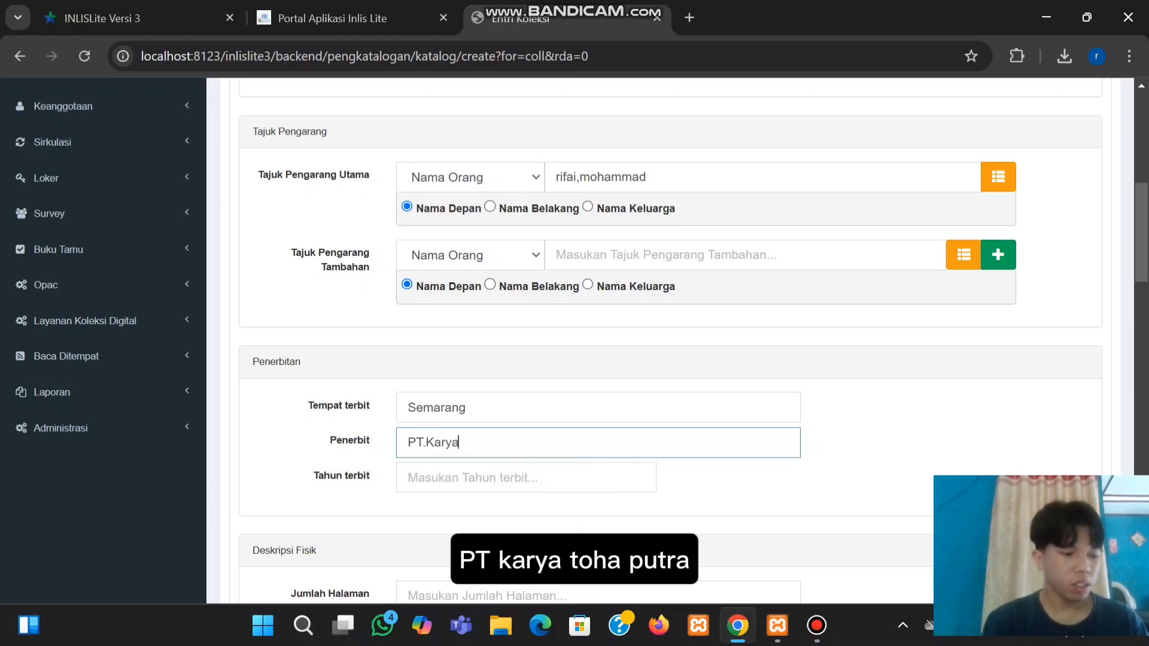
pyautogui.write('T')
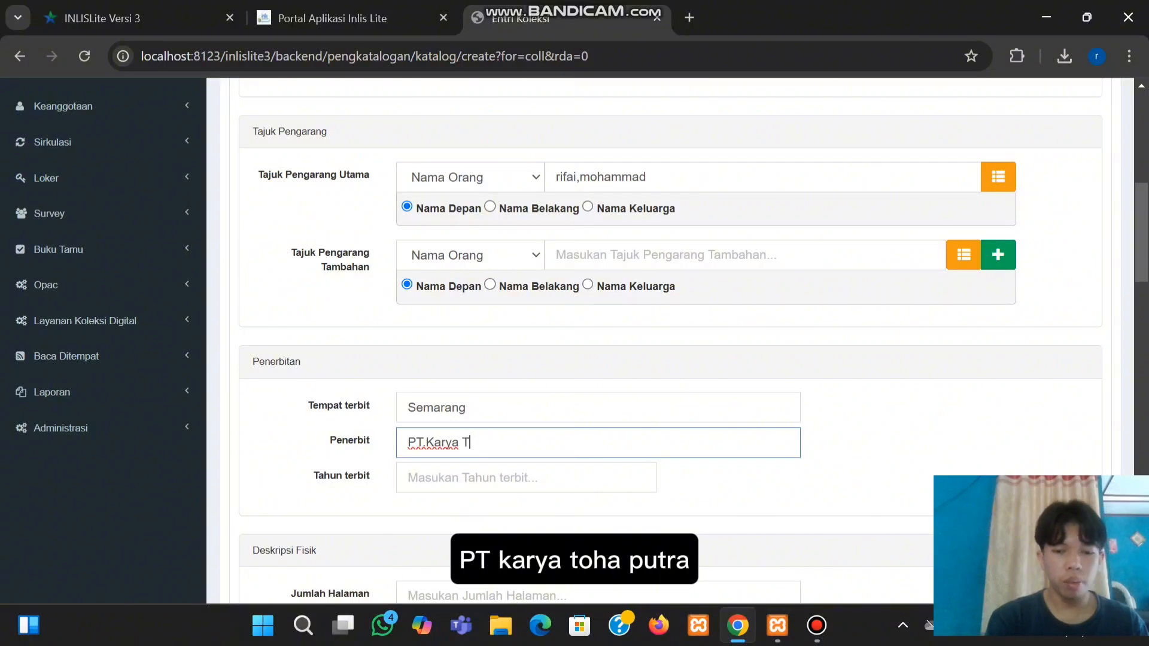
pyautogui.write('oha Putra')
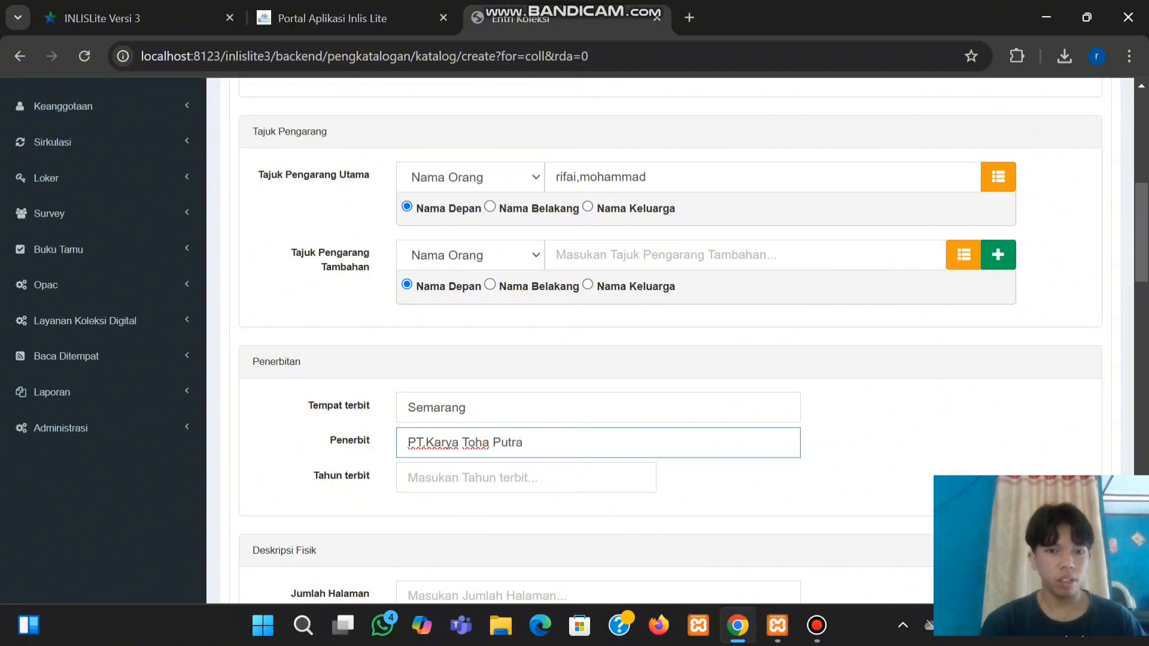
pyautogui.click(479, 477)
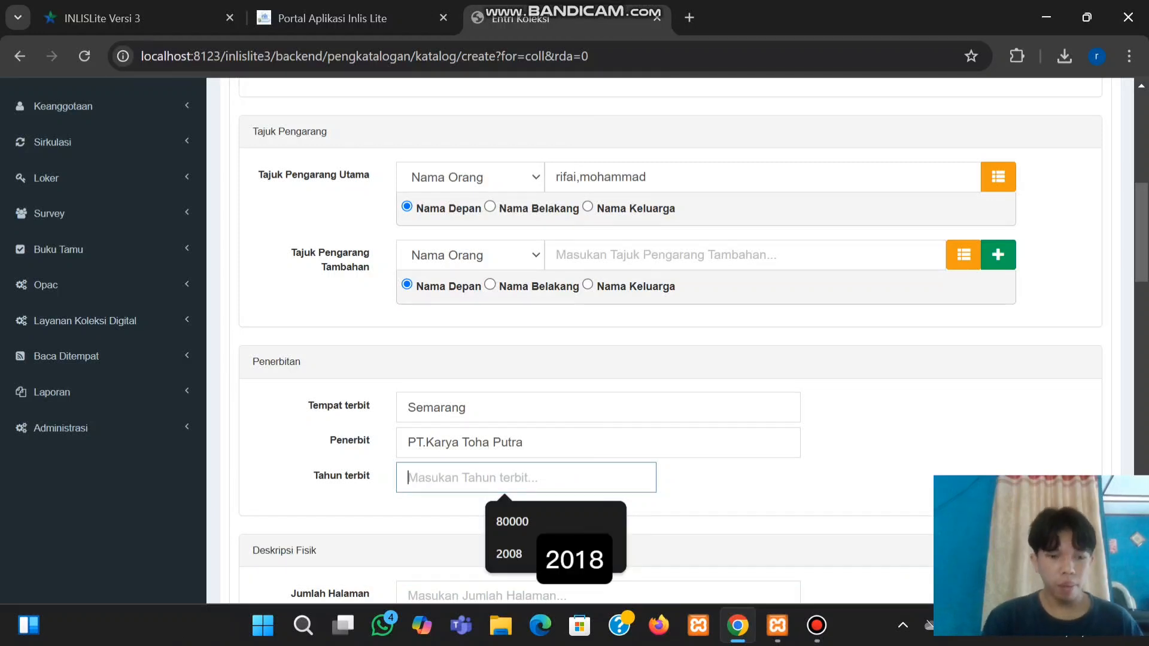
pyautogui.write('2018')
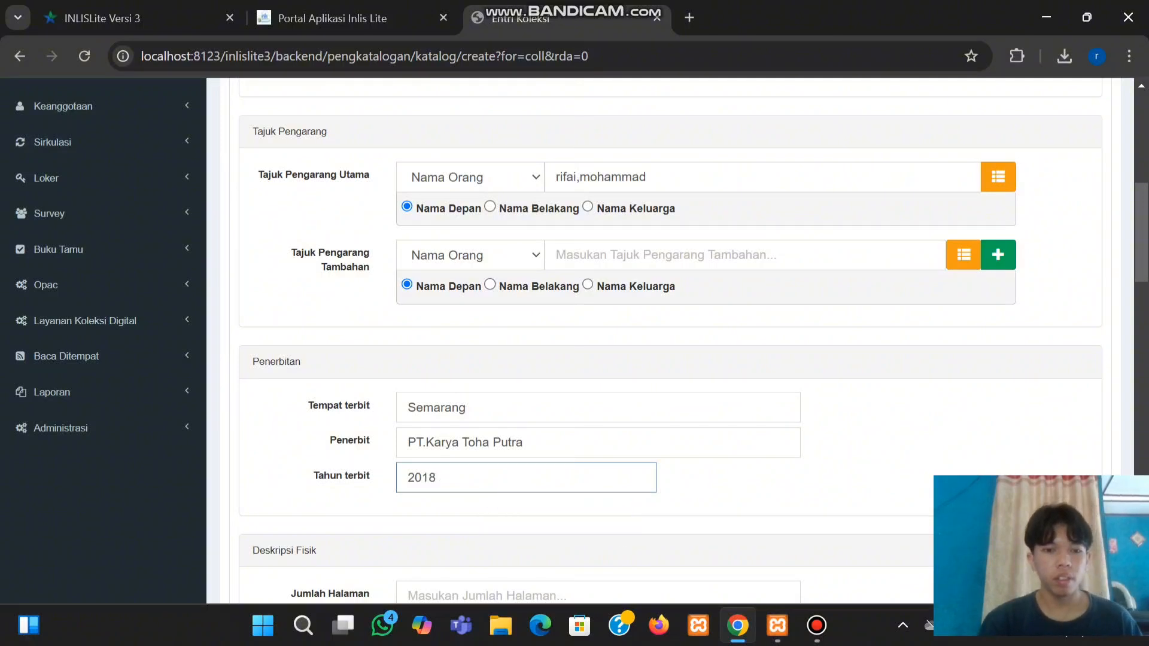
pyautogui.scroll(-2, 670, 341)
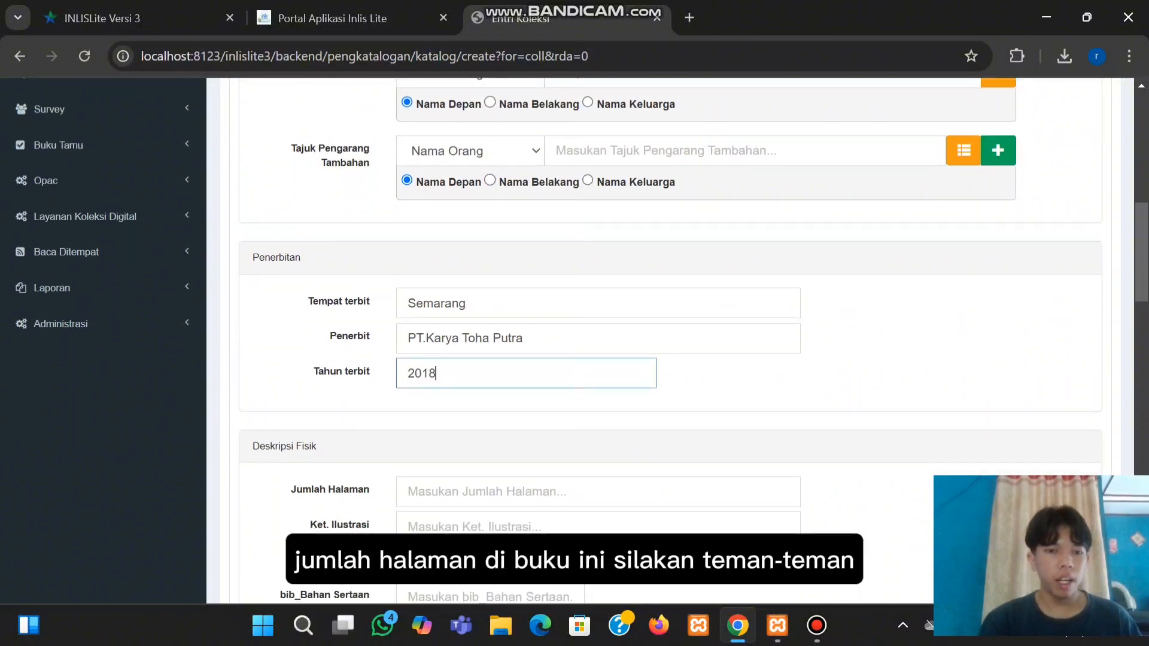
# Record 128 pages and dimensions 12x10 cm, leaving the illustration note empty
pyautogui.click(488, 491)
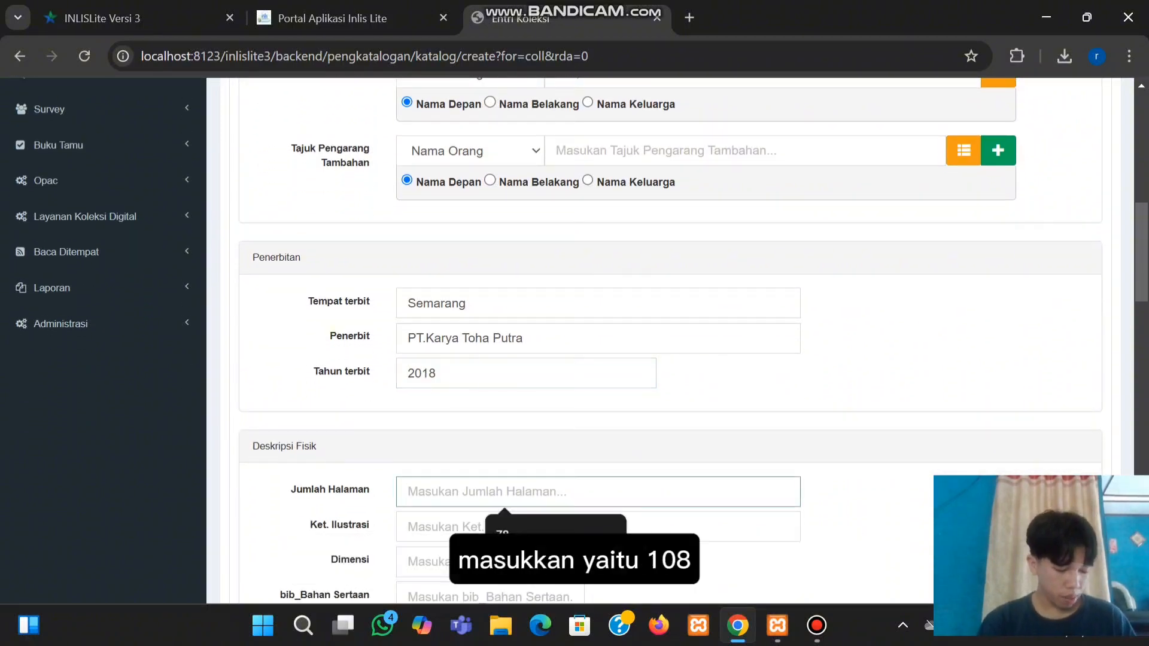
pyautogui.write('128')
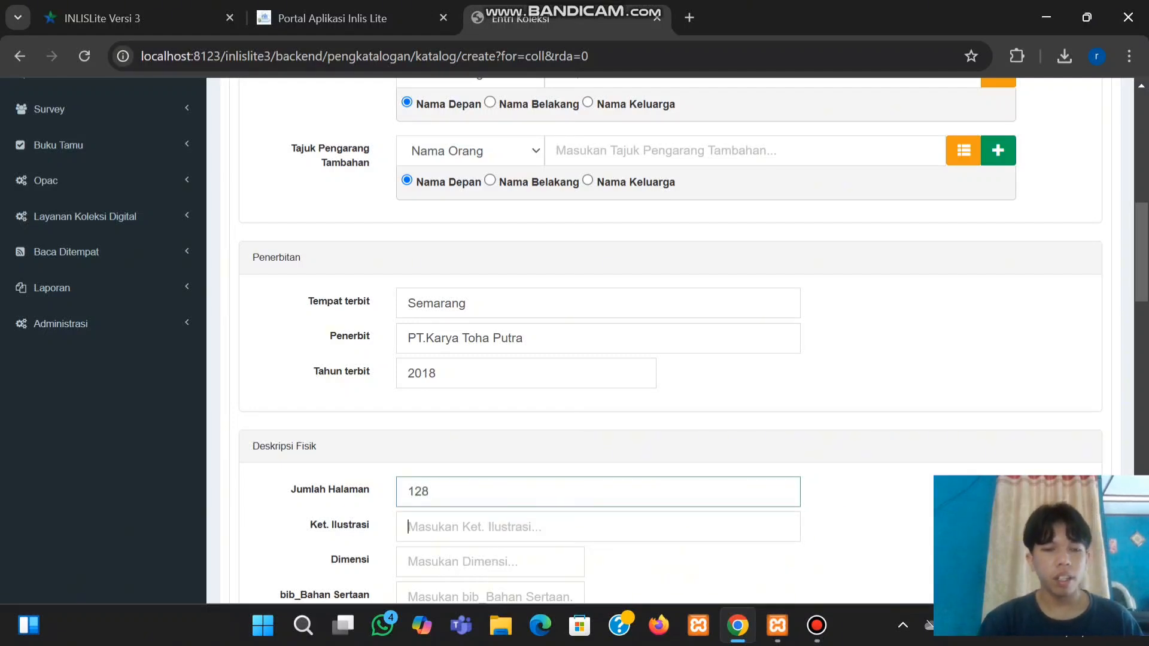
pyautogui.scroll(-2, 658, 341)
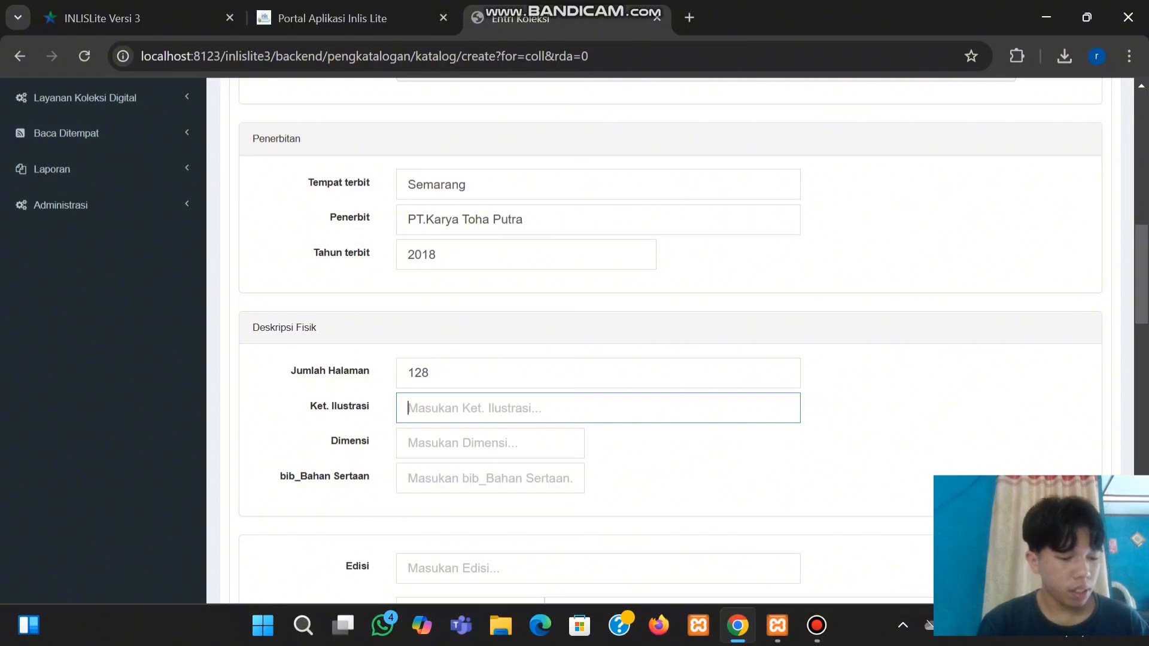
pyautogui.write('12')
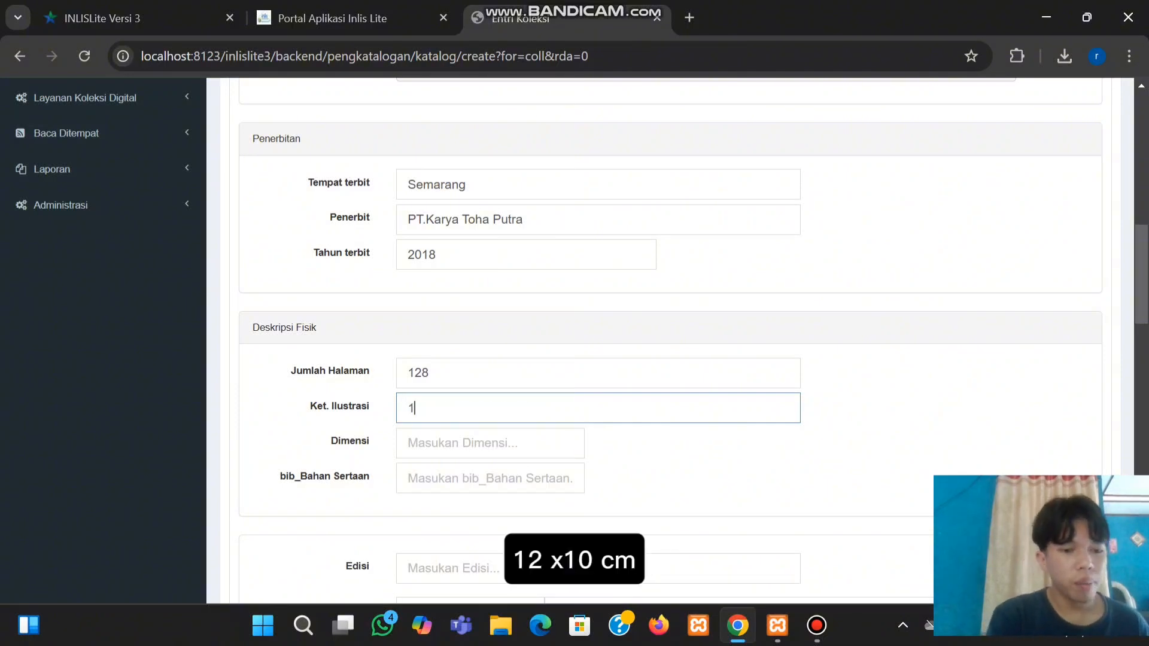
pyautogui.write('10 ')
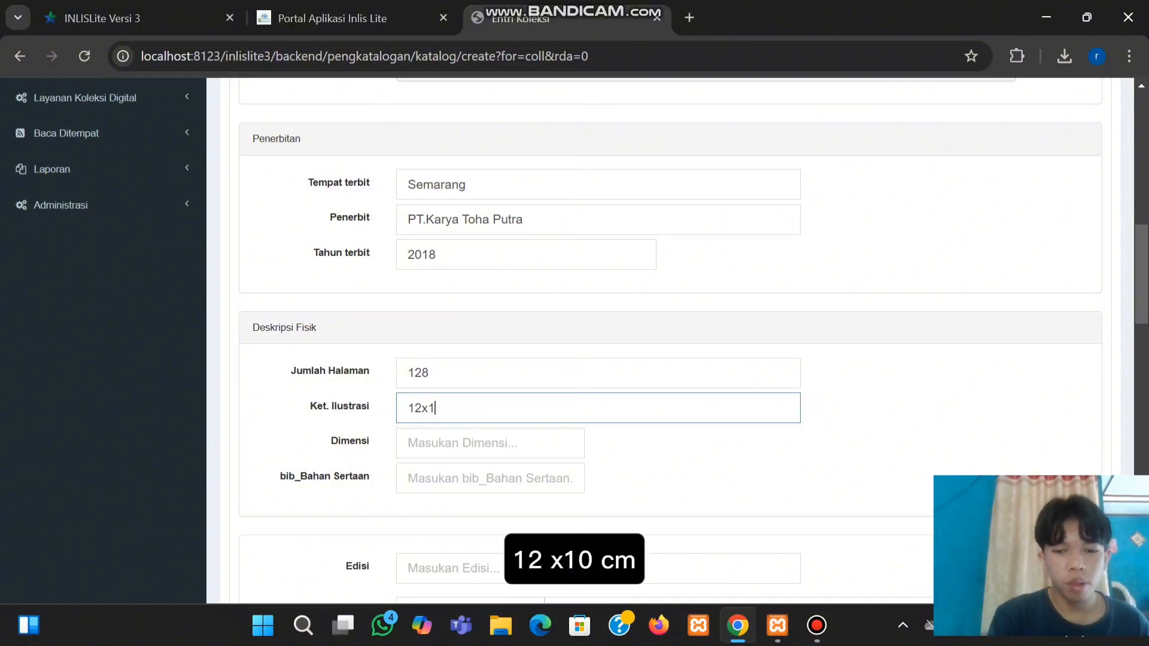
pyautogui.write('cm')
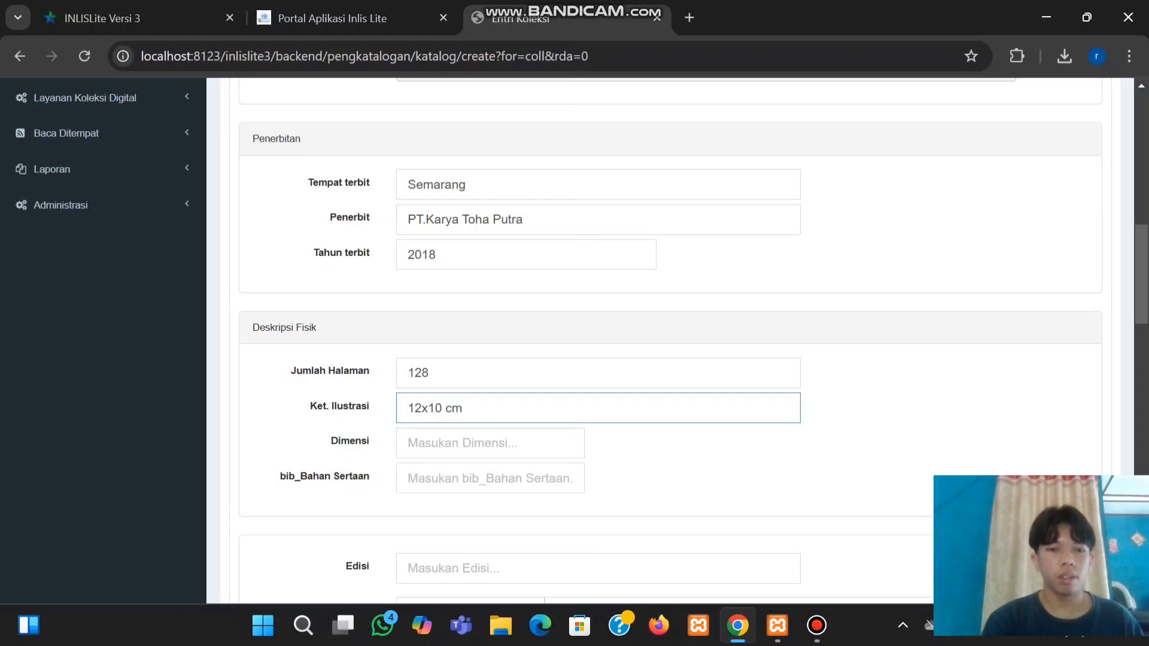
pyautogui.hotkey('shift', 'Left')
pyautogui.hotkey('shift', 'Left')
pyautogui.hotkey('shift', 'Left')
pyautogui.hotkey('shift', 'Left')
pyautogui.hotkey('shift', 'Left')
pyautogui.hotkey('shift', 'Left')
pyautogui.hotkey('shift', 'Left')
pyautogui.hotkey('shift', 'Left')
pyautogui.hotkey('ctrl', 'c')
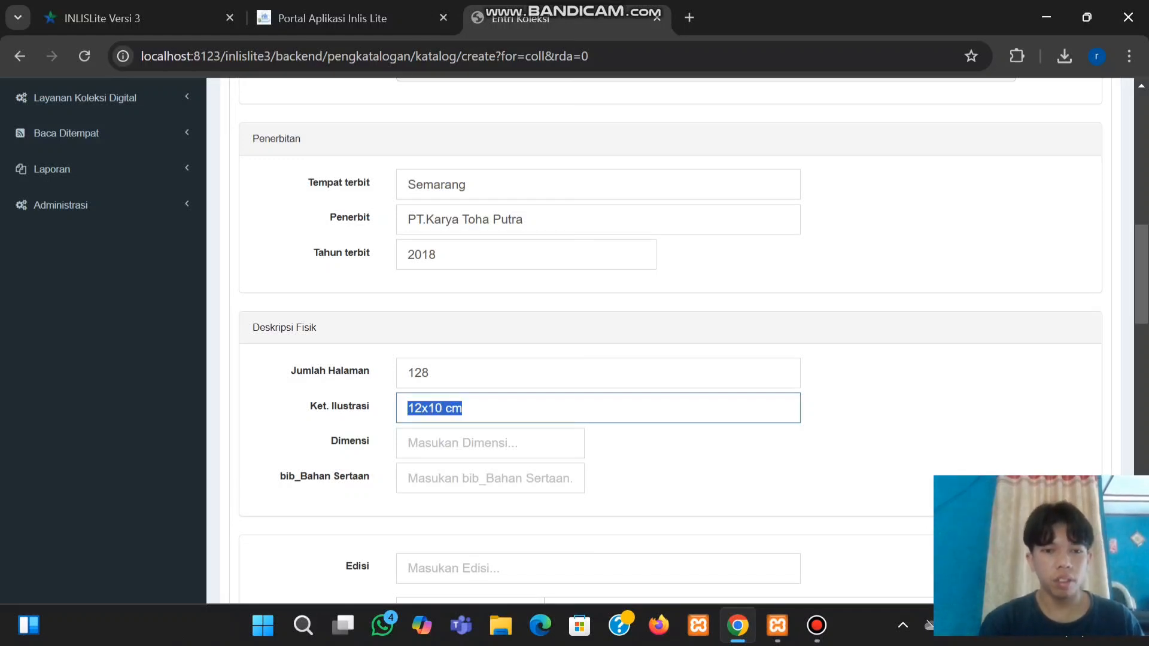
pyautogui.press('Tab')
pyautogui.hotkey('ctrl', 'v')
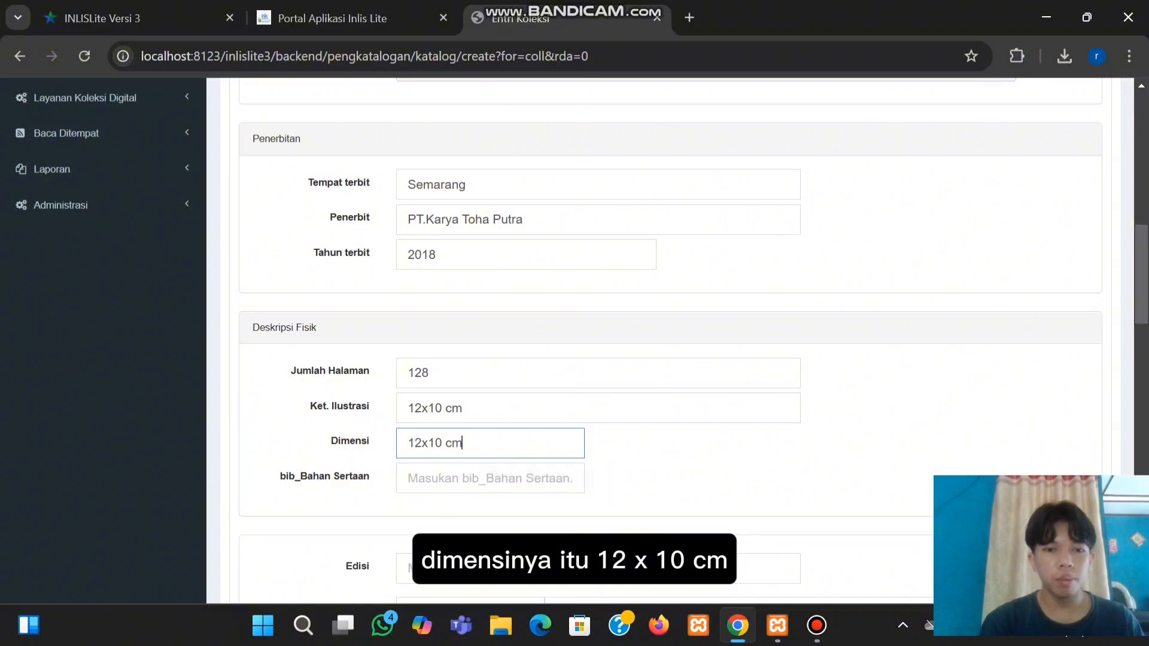
pyautogui.hotkey('shift', 'Tab')
pyautogui.press('BackSpace')
pyautogui.press('BackSpace')
pyautogui.press('BackSpace')
pyautogui.press('BackSpace')
pyautogui.press('BackSpace')
pyautogui.press('BackSpace')
pyautogui.press('BackSpace')
pyautogui.press('BackSpace')
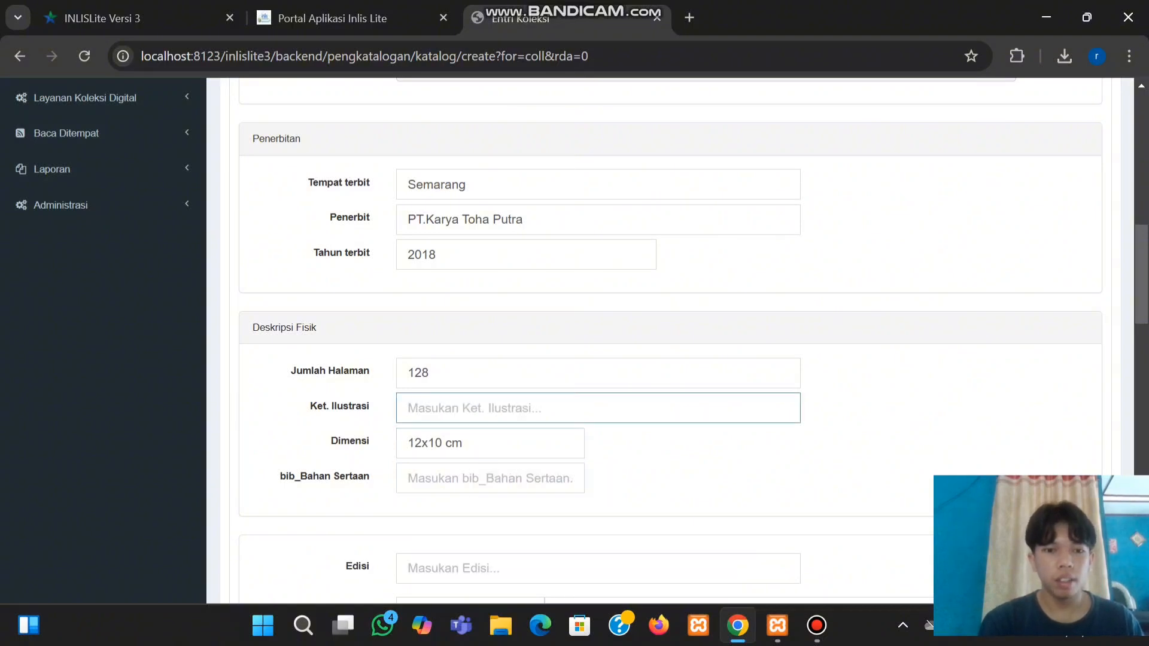
# Set the edition to I
pyautogui.scroll(-2, 598, 439)
pyautogui.click(504, 439)
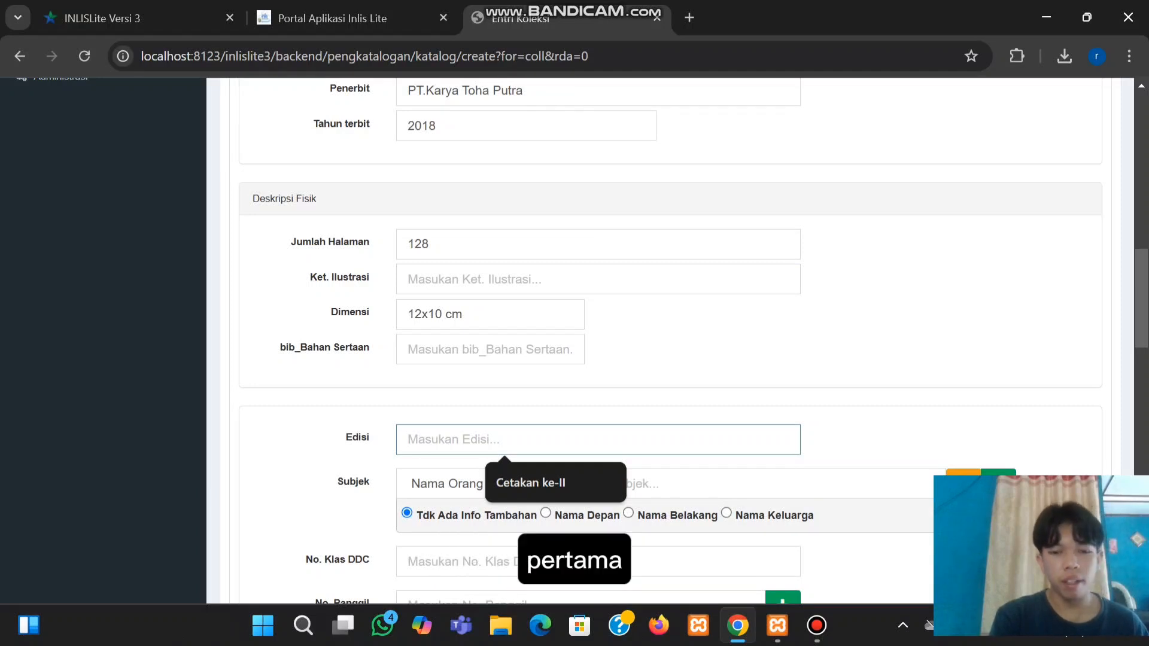
pyautogui.write('I')
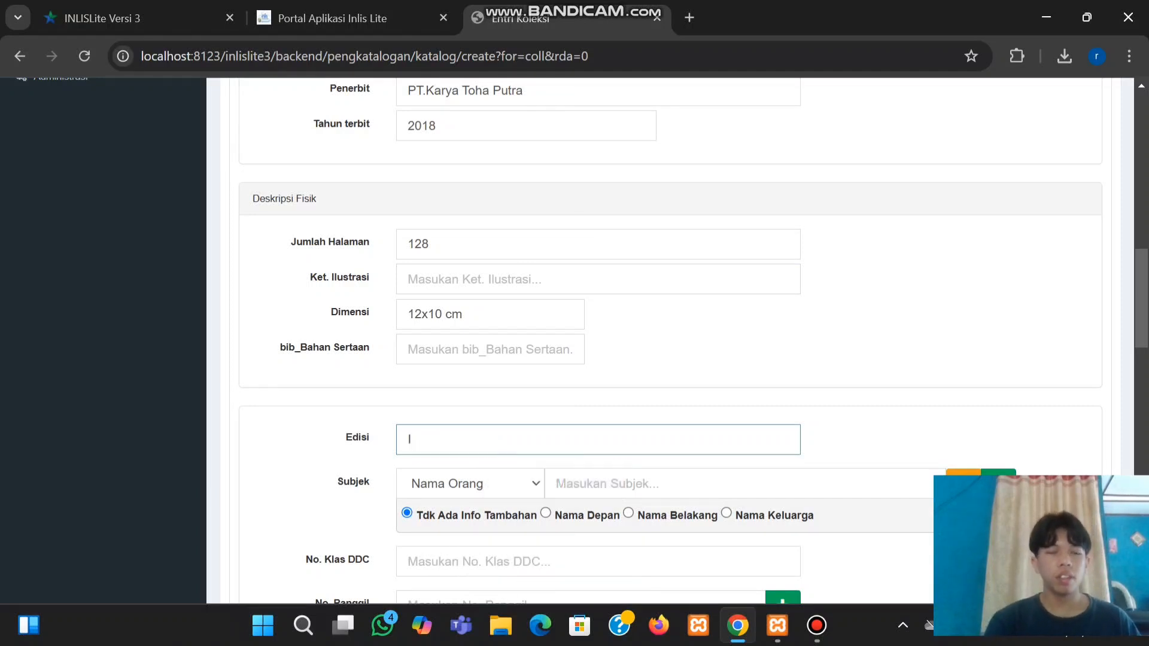
# Add the Topikal subject heading 'Agama Islam'
pyautogui.click(470, 484)
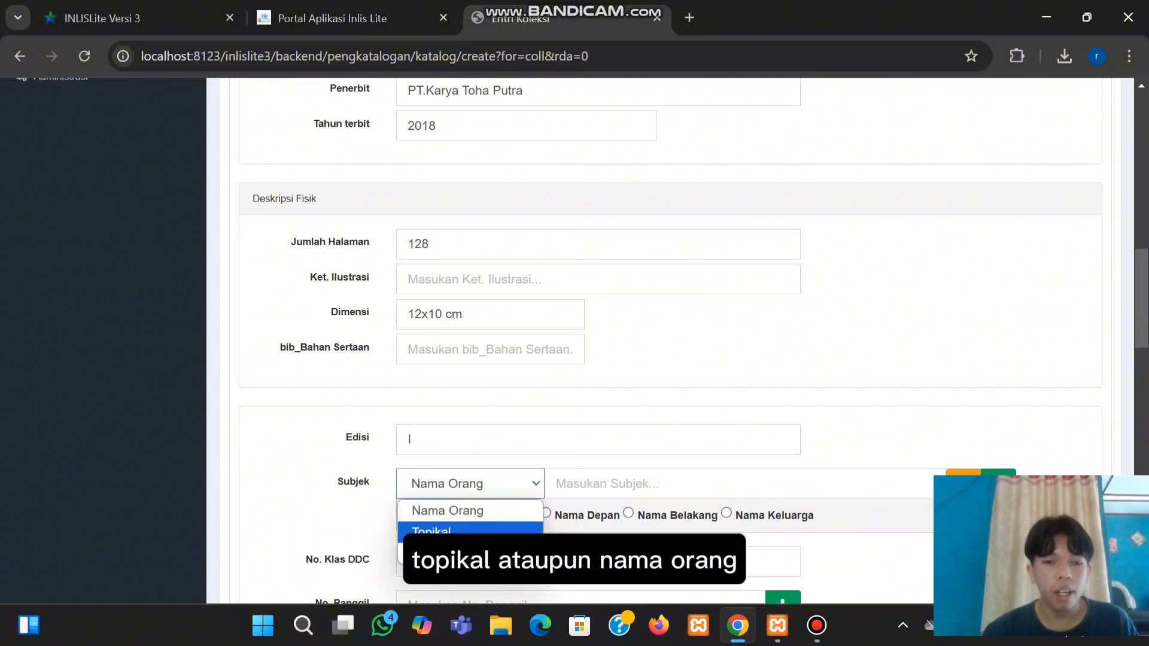
pyautogui.click(470, 530)
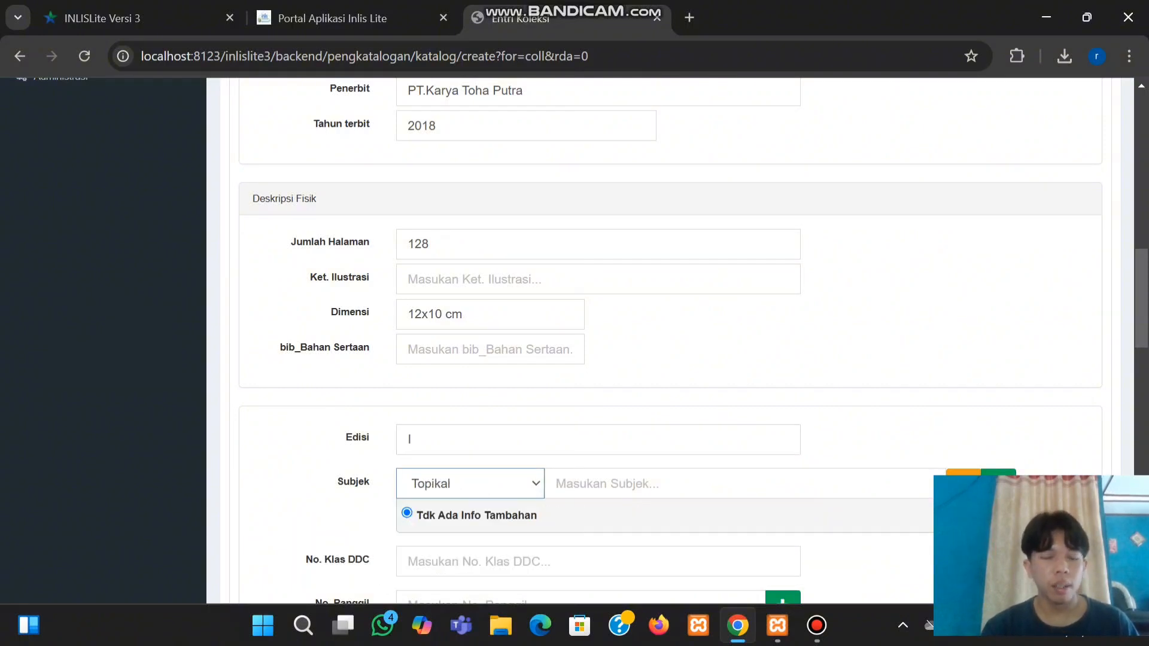
pyautogui.click(652, 483)
pyautogui.write('A')
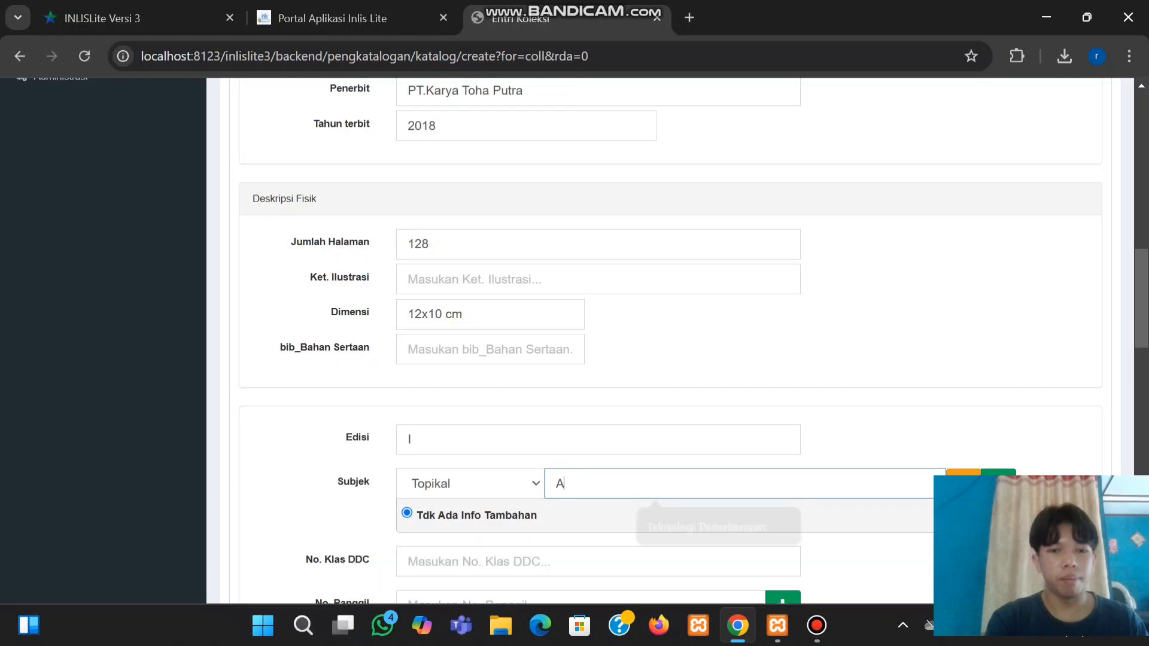
pyautogui.write('gama IS')
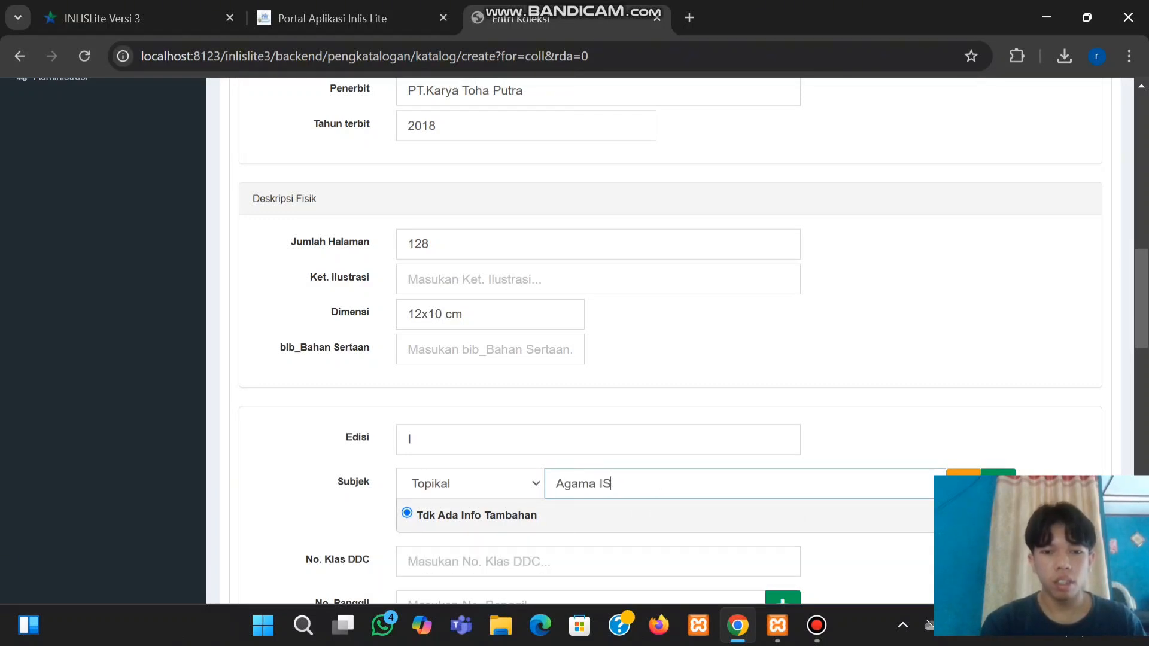
pyautogui.press('BackSpace')
pyautogui.write('slam')
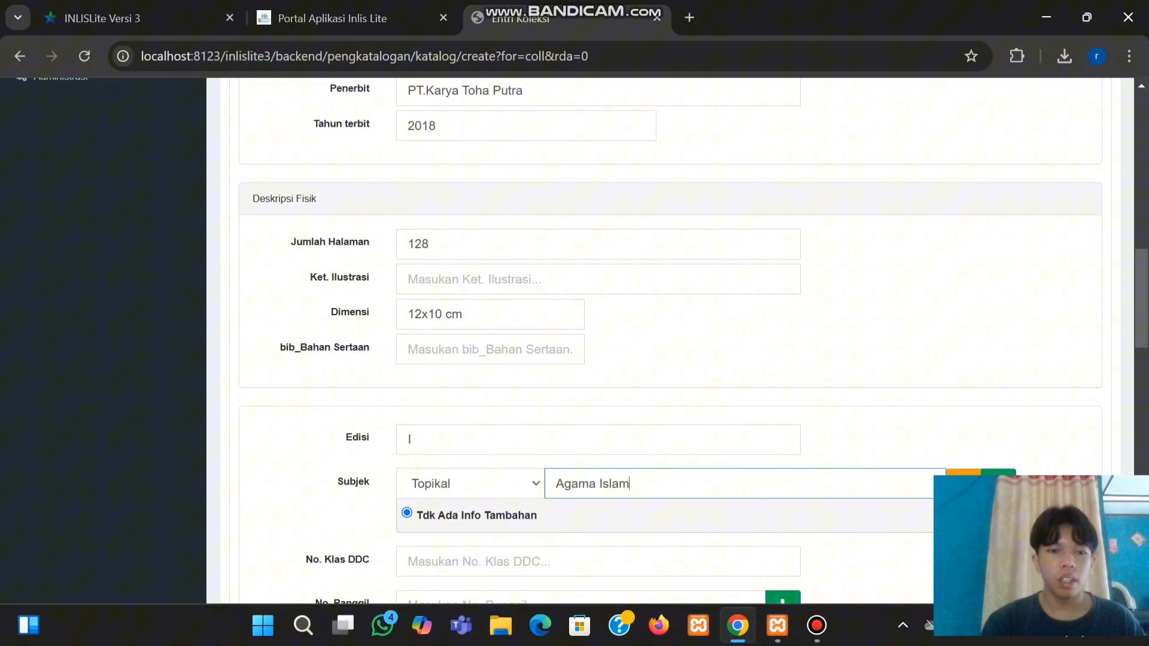
# Enter DDC class number 297
pyautogui.scroll(-1, 574, 341)
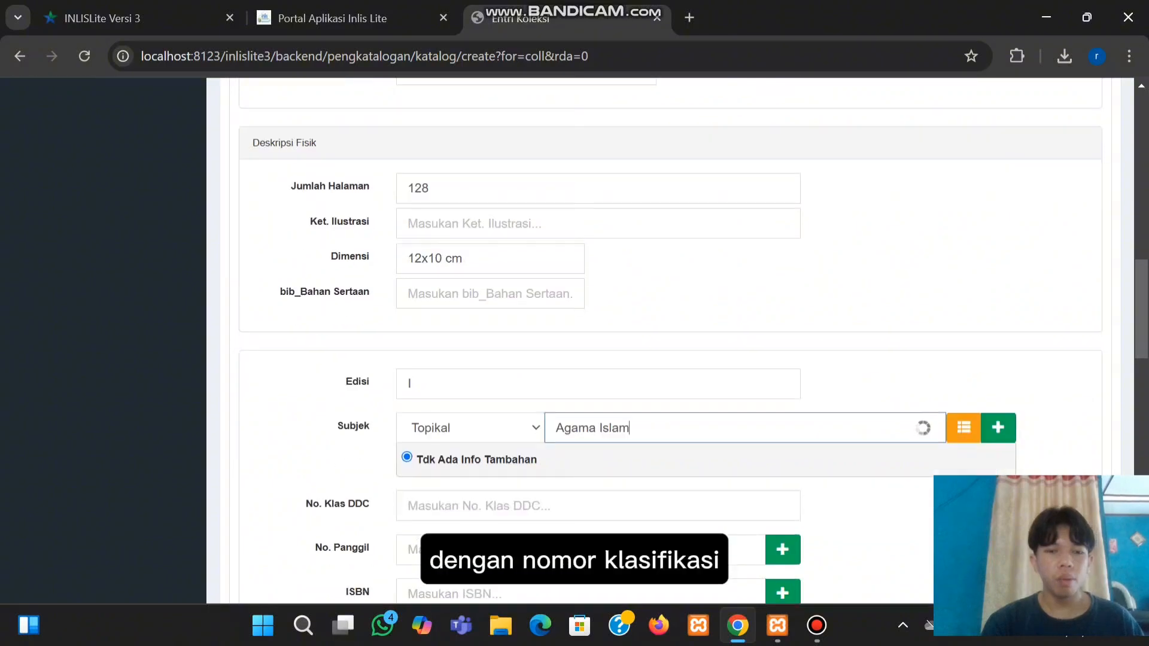
pyautogui.click(504, 506)
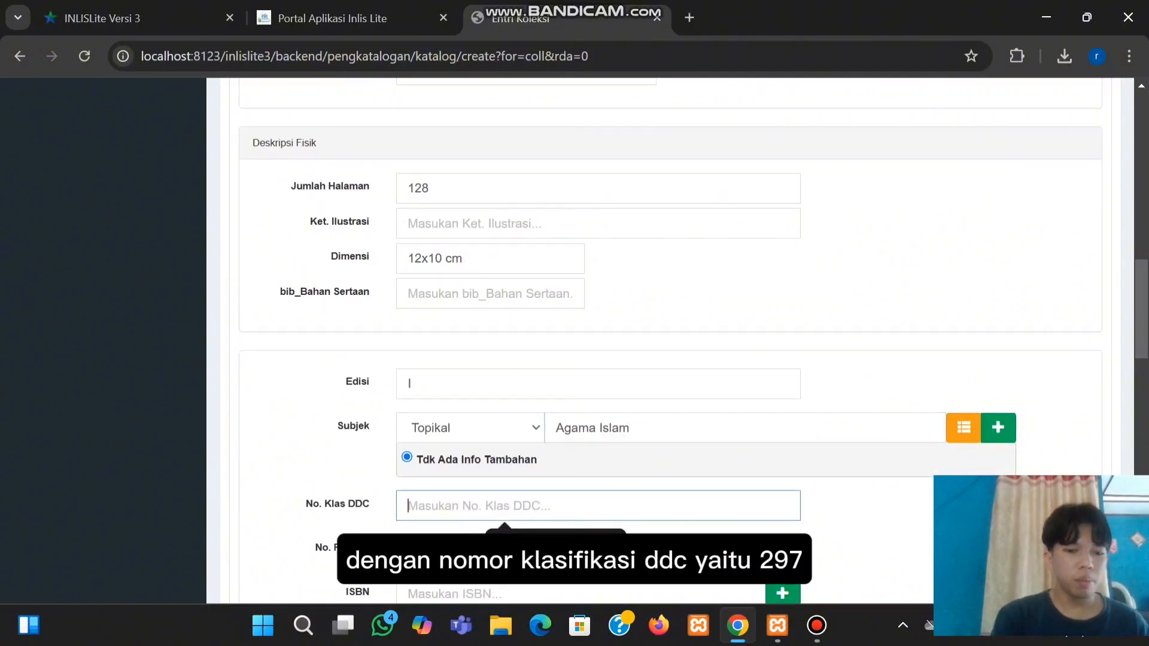
pyautogui.write('297')
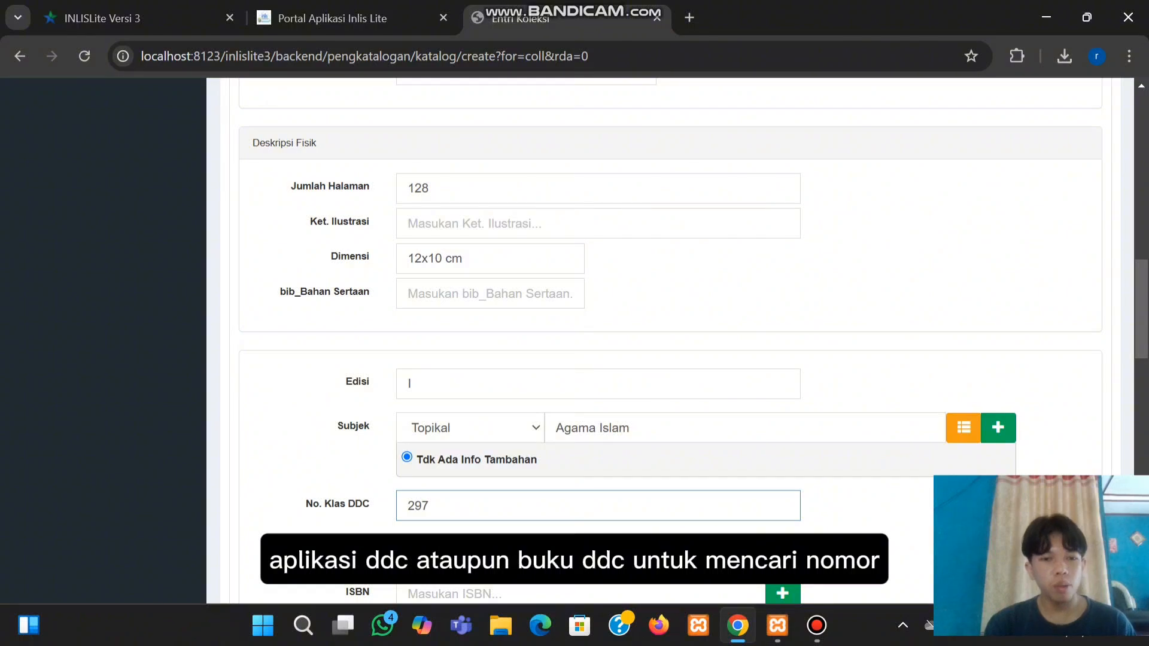
# Generate the call number 297 RIF t from class 297
pyautogui.scroll(-1, 598, 341)
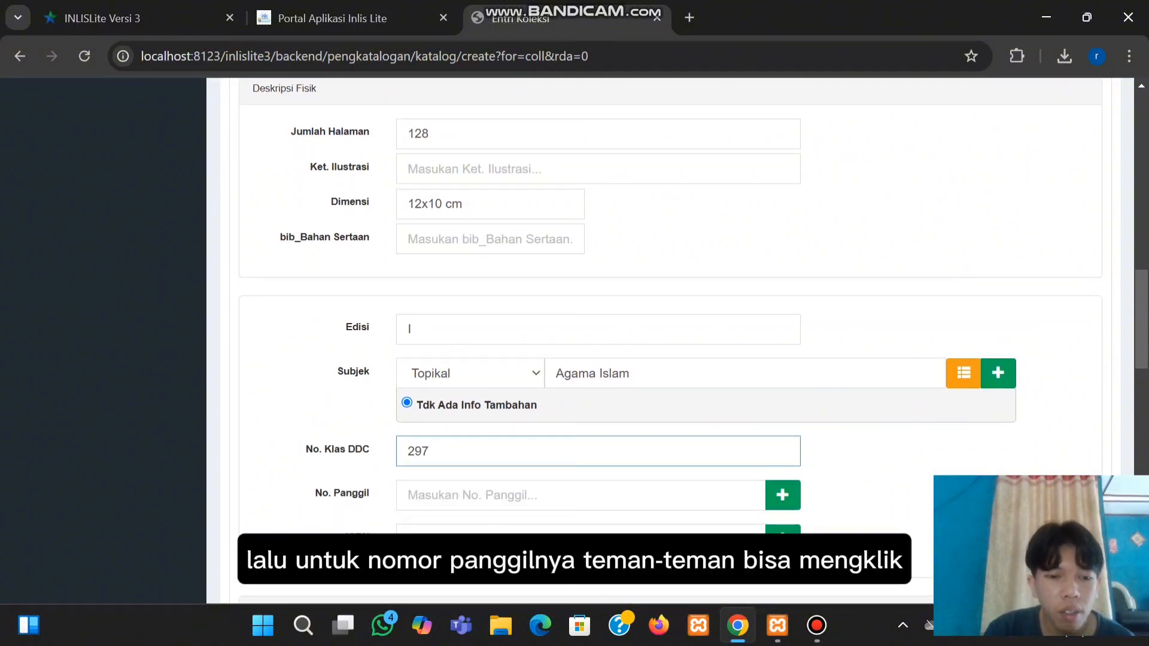
pyautogui.click(782, 496)
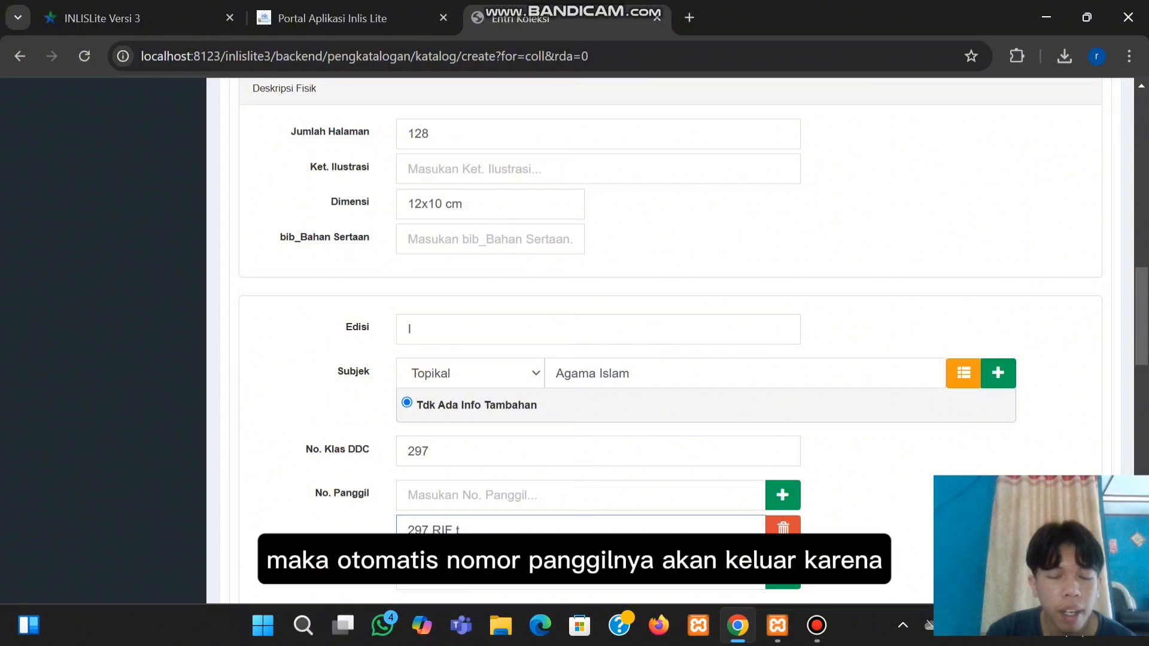
pyautogui.scroll(-1, 598, 341)
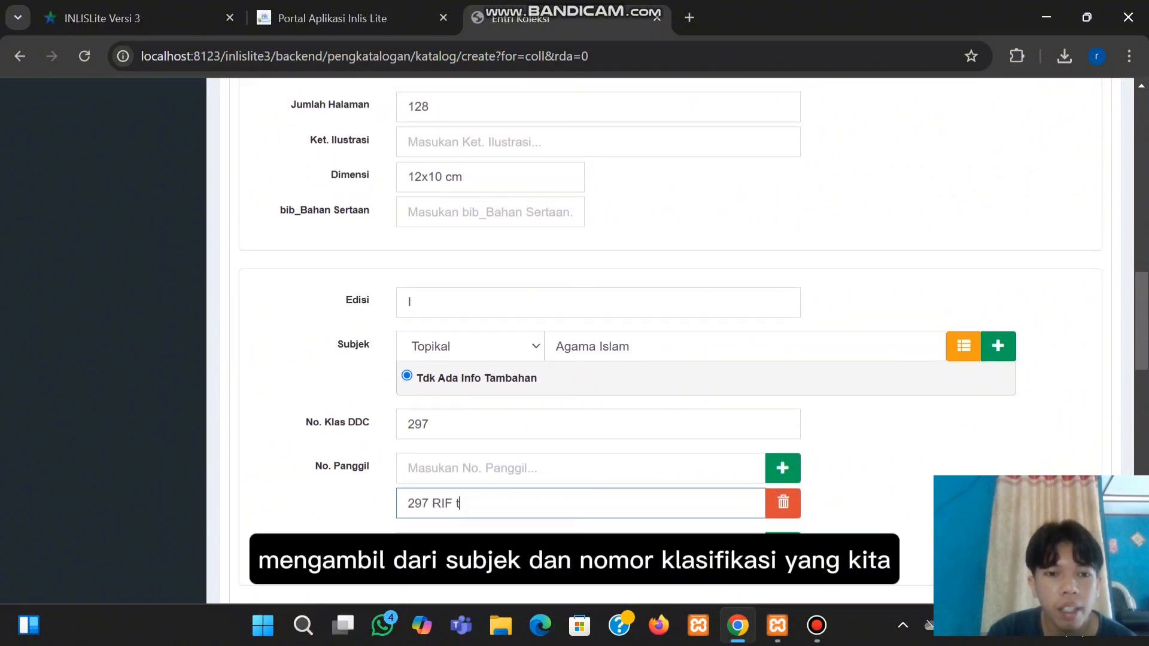
pyautogui.scroll(-2, 598, 341)
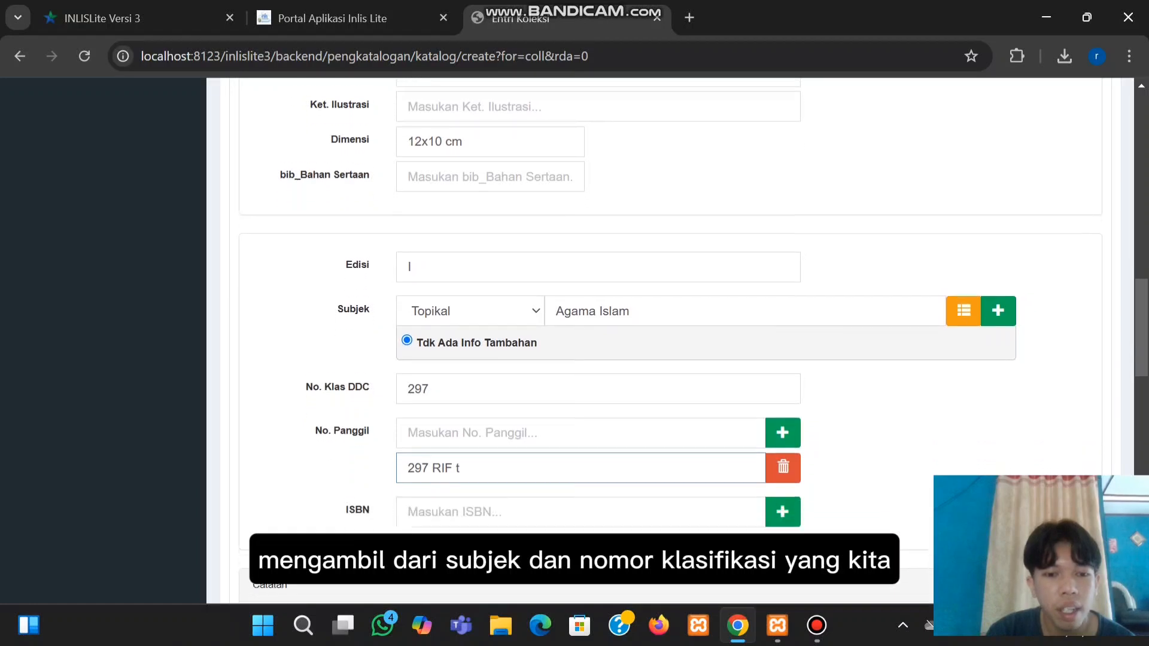
# Leave ISBN, notes and online location empty and move down to Data Pengadaan
pyautogui.click(491, 472)
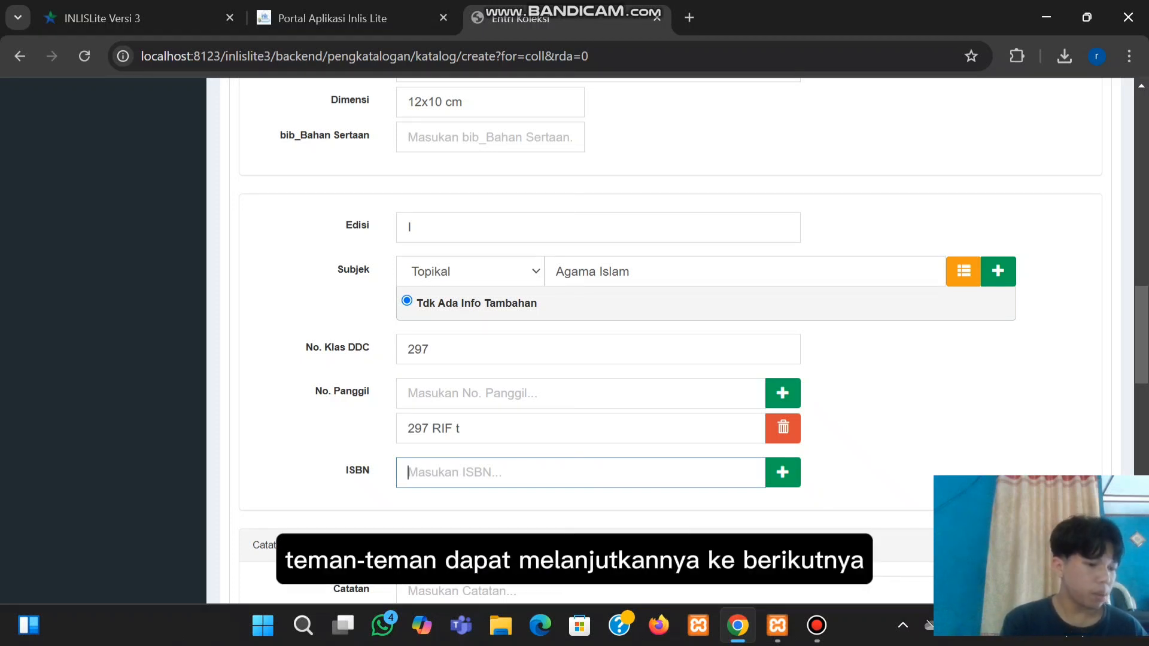
pyautogui.scroll(-1, 670, 323)
pyautogui.scroll(-2, 670, 341)
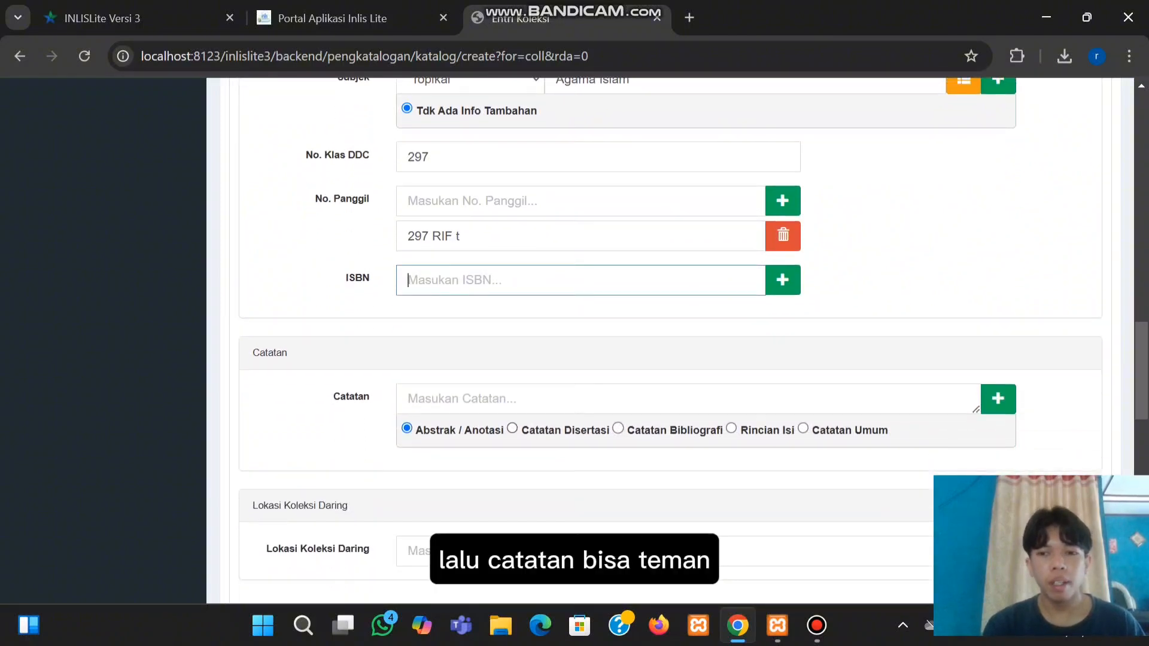
pyautogui.scroll(-1, 670, 341)
pyautogui.scroll(-4, 670, 341)
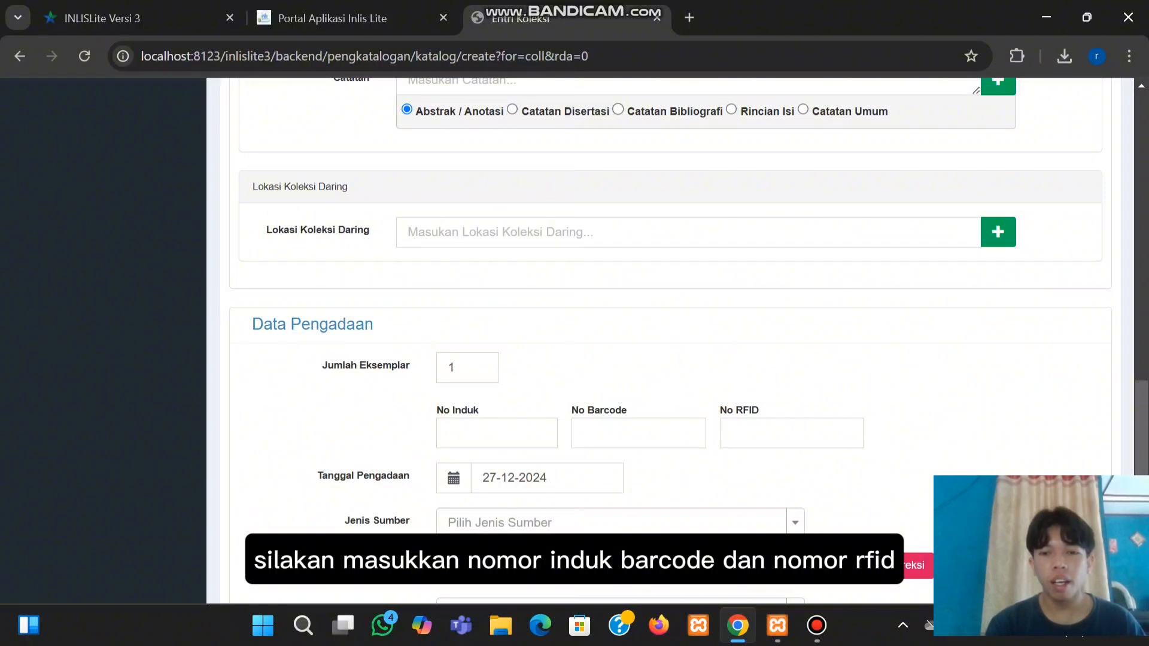
# Set the acquisition source to Pembelian, leaving the source name undetermined
pyautogui.scroll(-1, 688, 340)
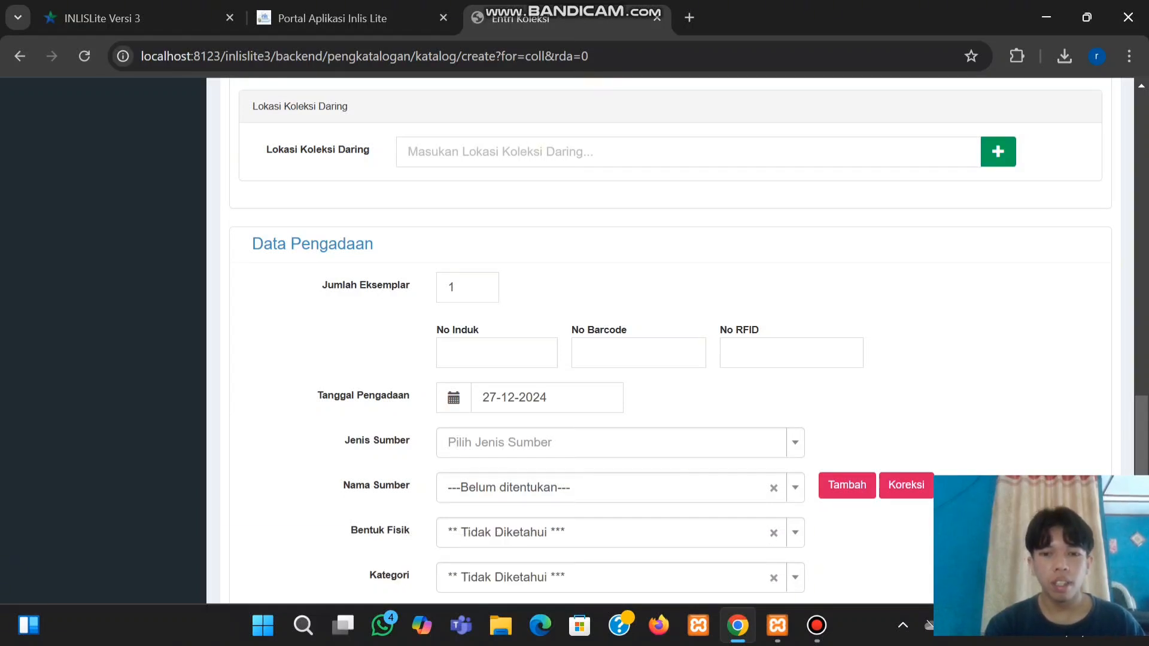
pyautogui.click(620, 443)
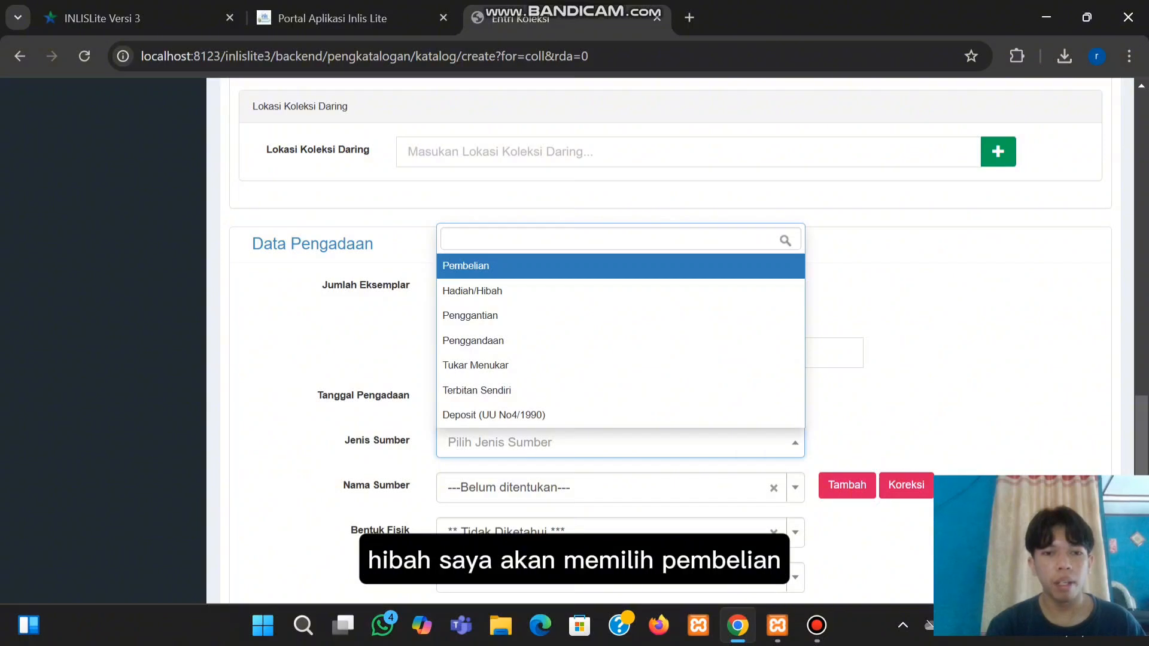
pyautogui.click(620, 267)
pyautogui.scroll(-2, 620, 341)
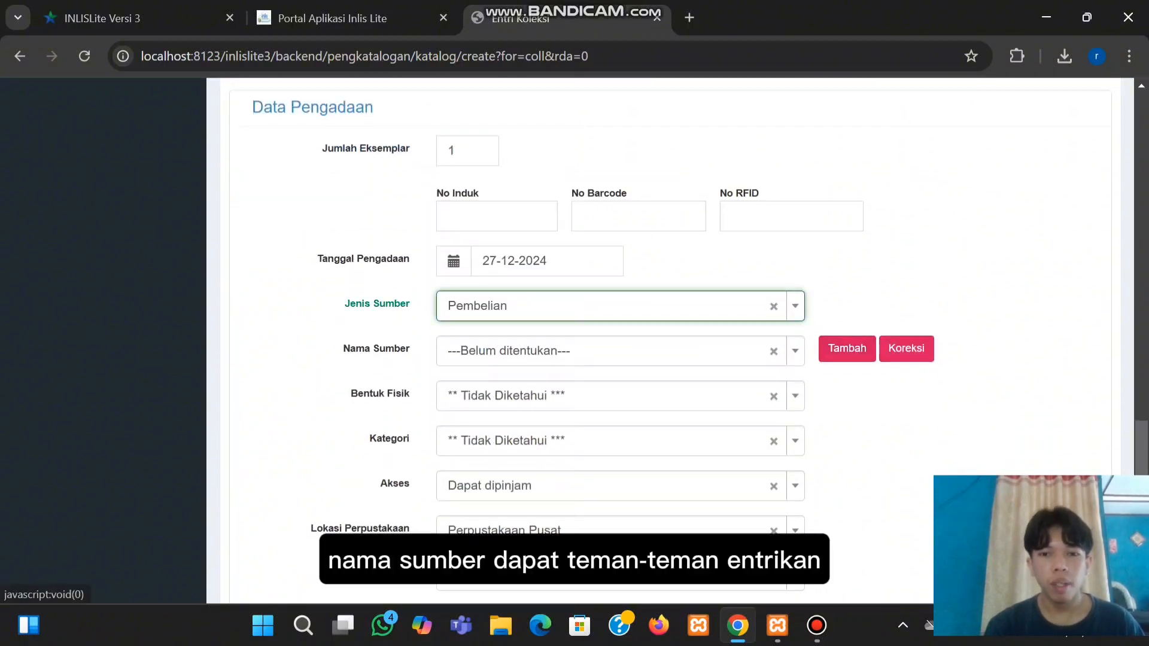
pyautogui.click(620, 352)
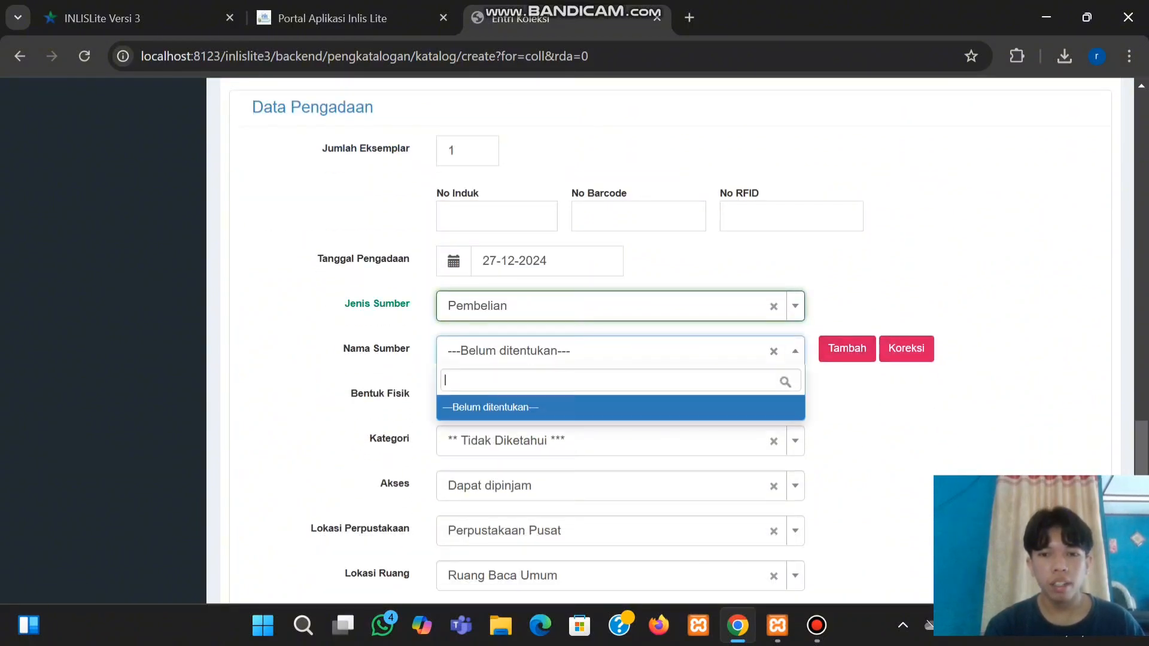
pyautogui.click(794, 351)
pyautogui.scroll(-1, 620, 388)
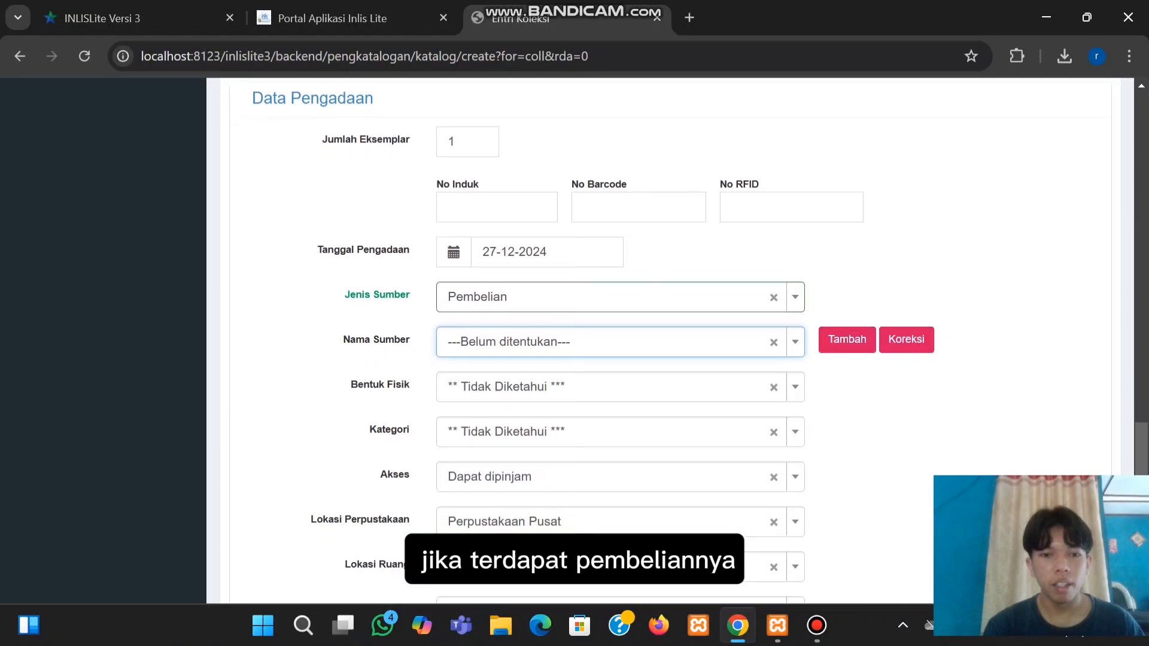
# Set physical form Buku, category Koleksi Umum and access Dapat dipinjam
pyautogui.click(620, 387)
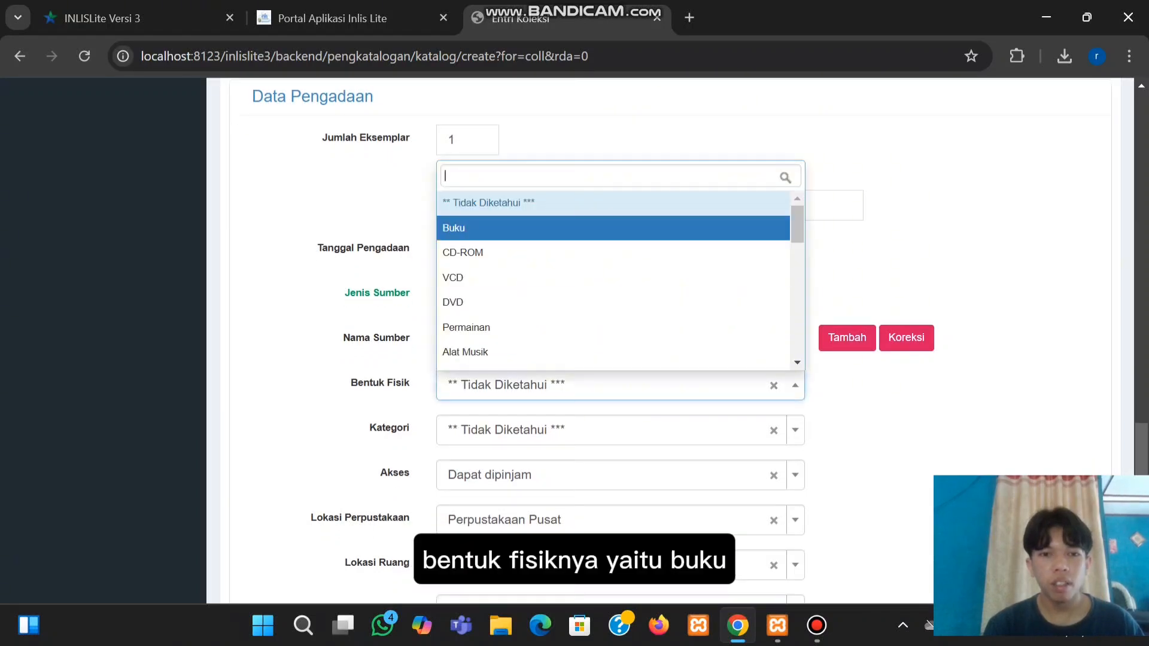
pyautogui.click(613, 228)
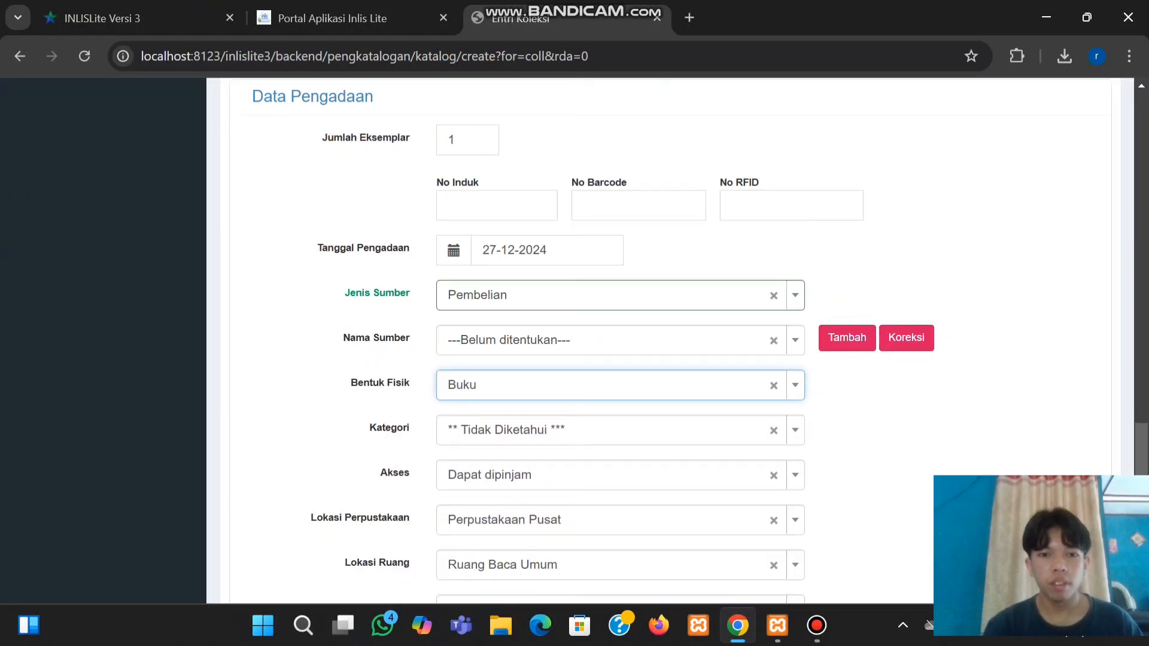
pyautogui.click(620, 431)
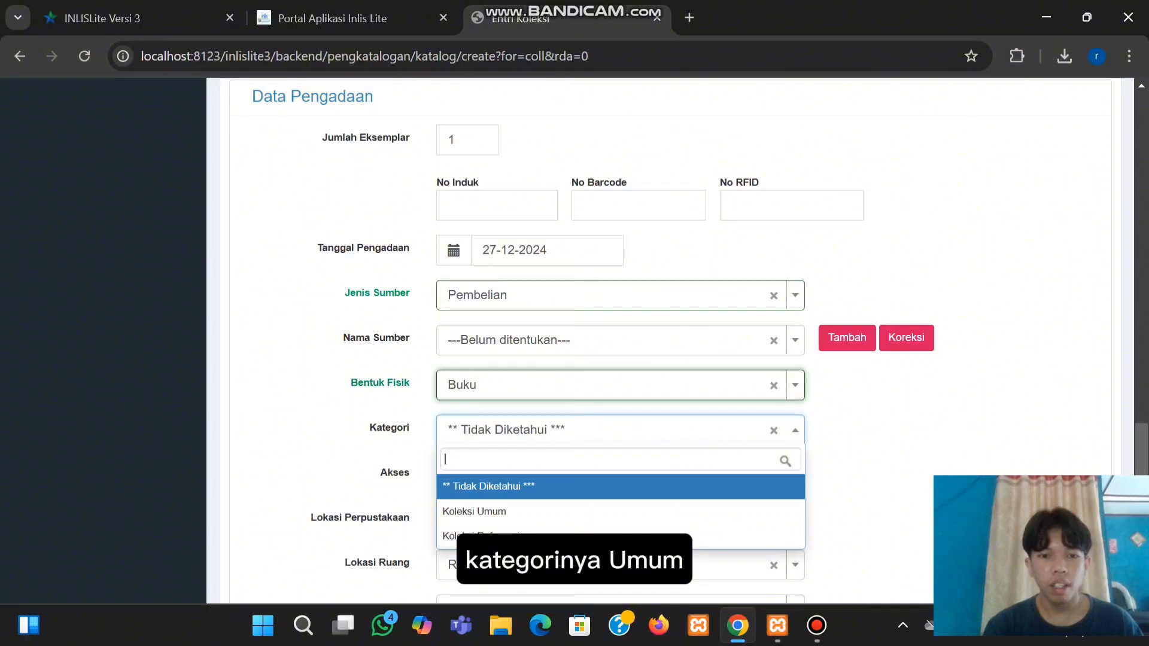
pyautogui.click(620, 511)
pyautogui.scroll(-2, 619, 430)
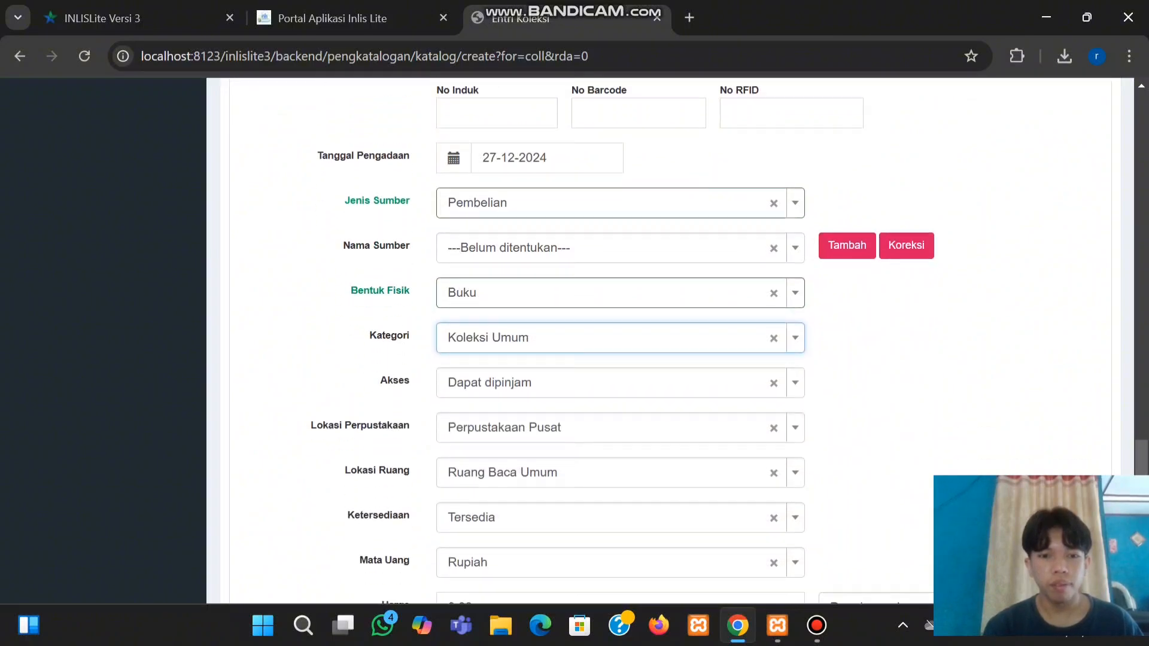
pyautogui.click(611, 372)
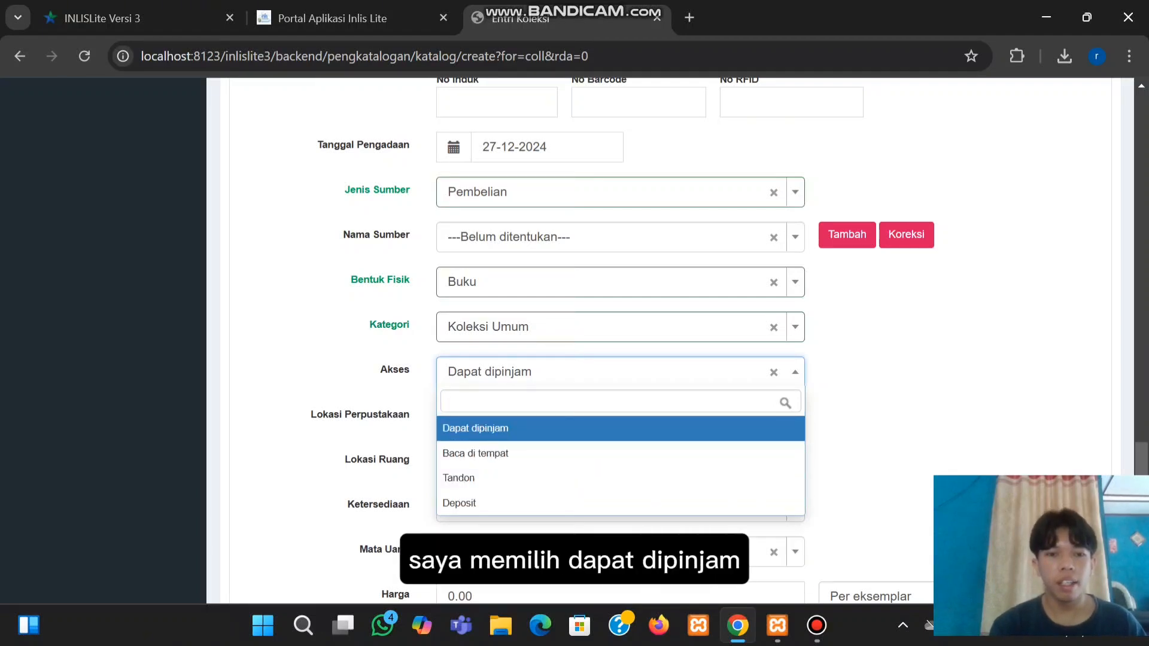
pyautogui.click(612, 429)
pyautogui.scroll(-1, 612, 428)
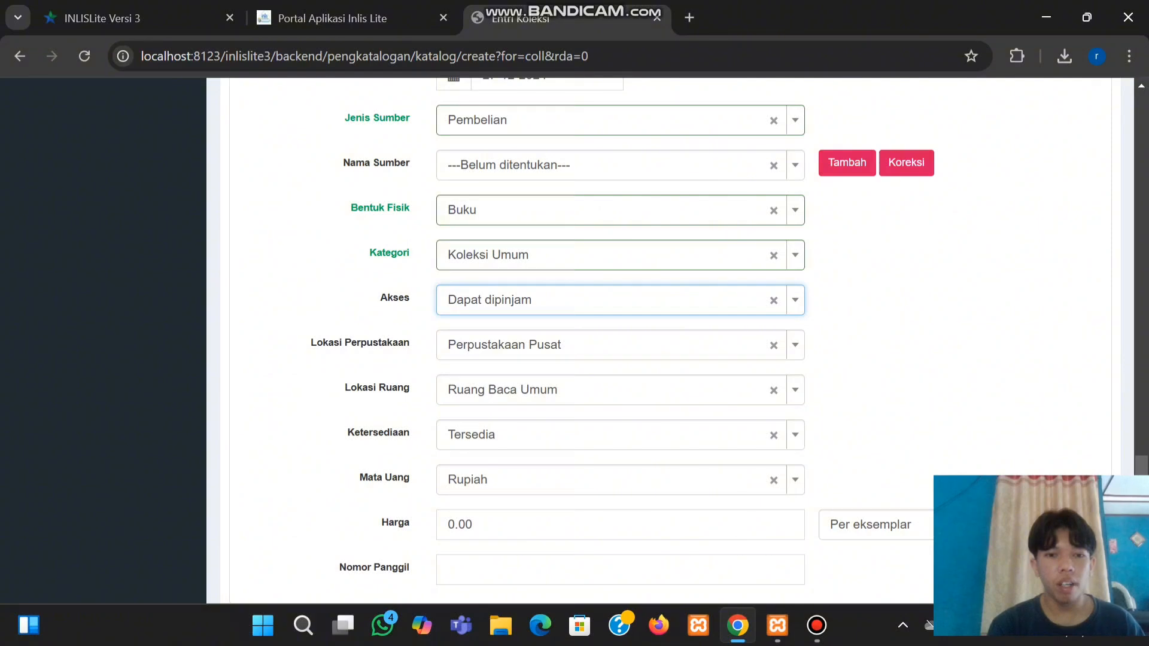
pyautogui.scroll(-2, 599, 329)
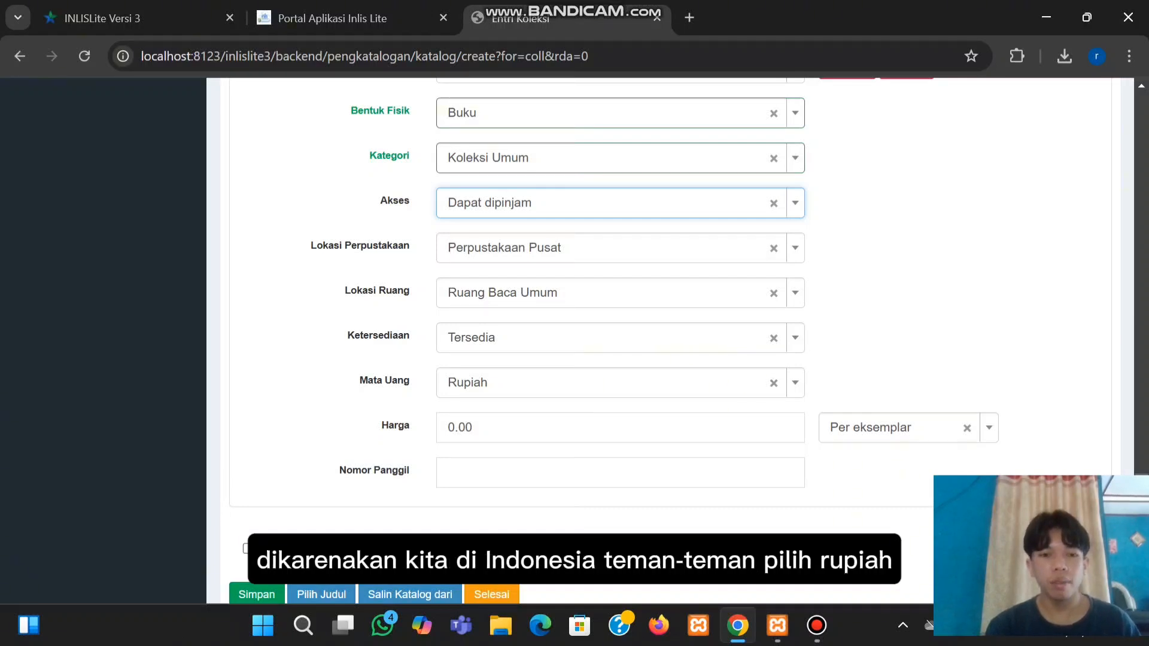
# Set the copy's price to 20,000.00
pyautogui.click(474, 427)
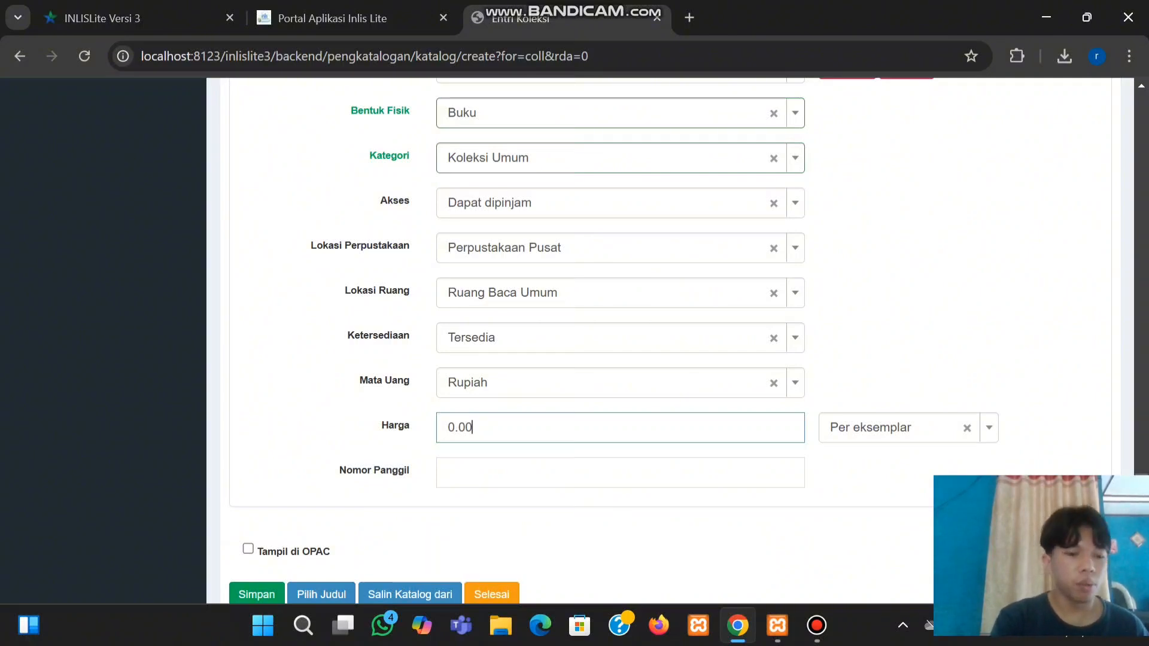
pyautogui.write('20,000.')
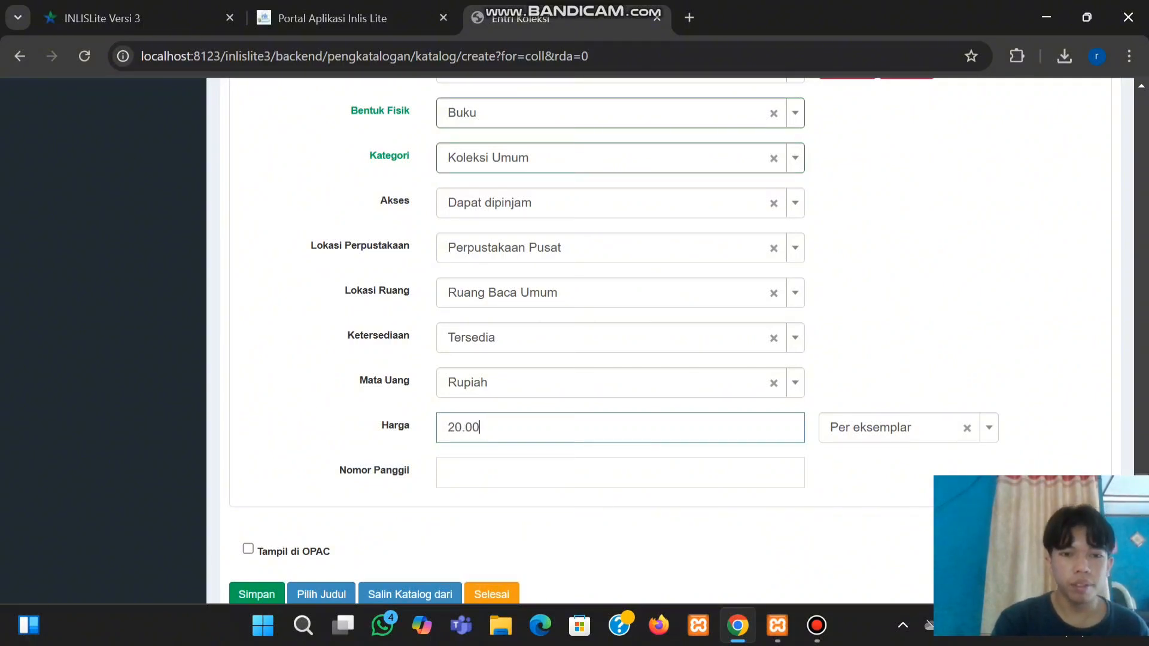
pyautogui.write('0')
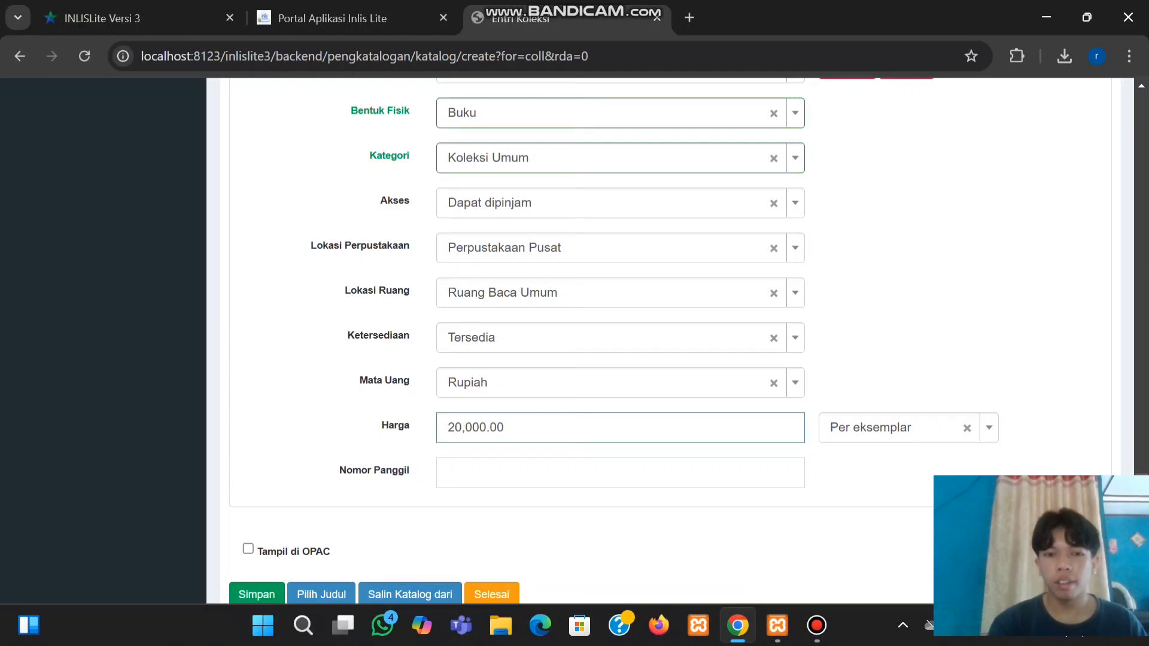
pyautogui.scroll(-1, 658, 335)
pyautogui.scroll(10, 658, 335)
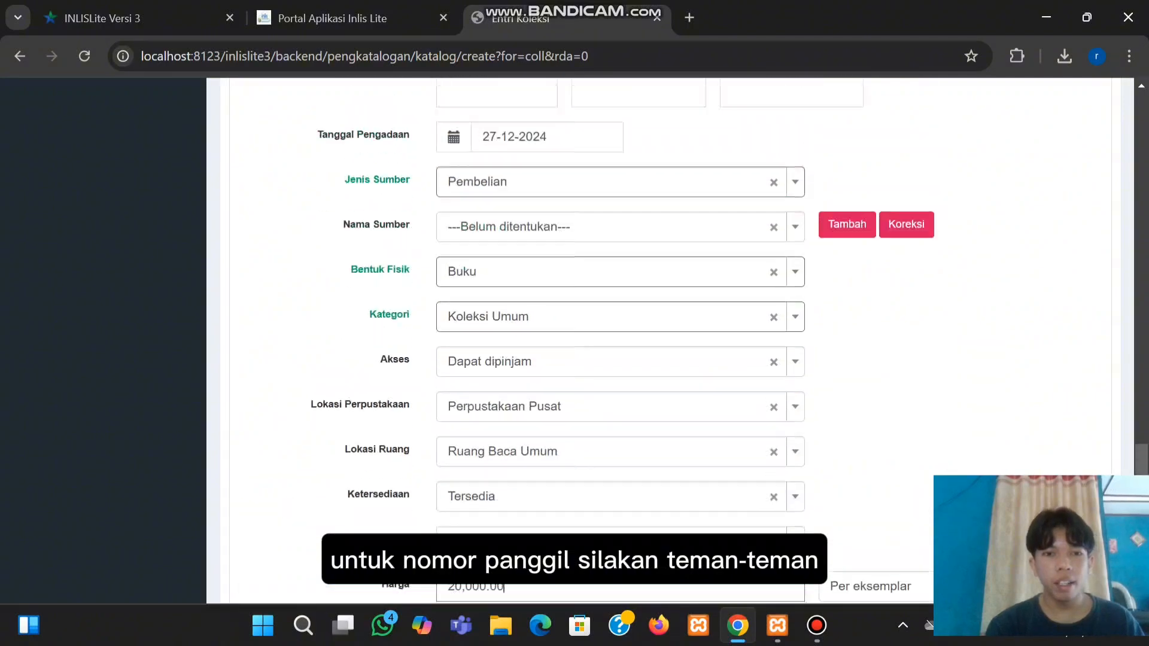
pyautogui.scroll(2, 658, 335)
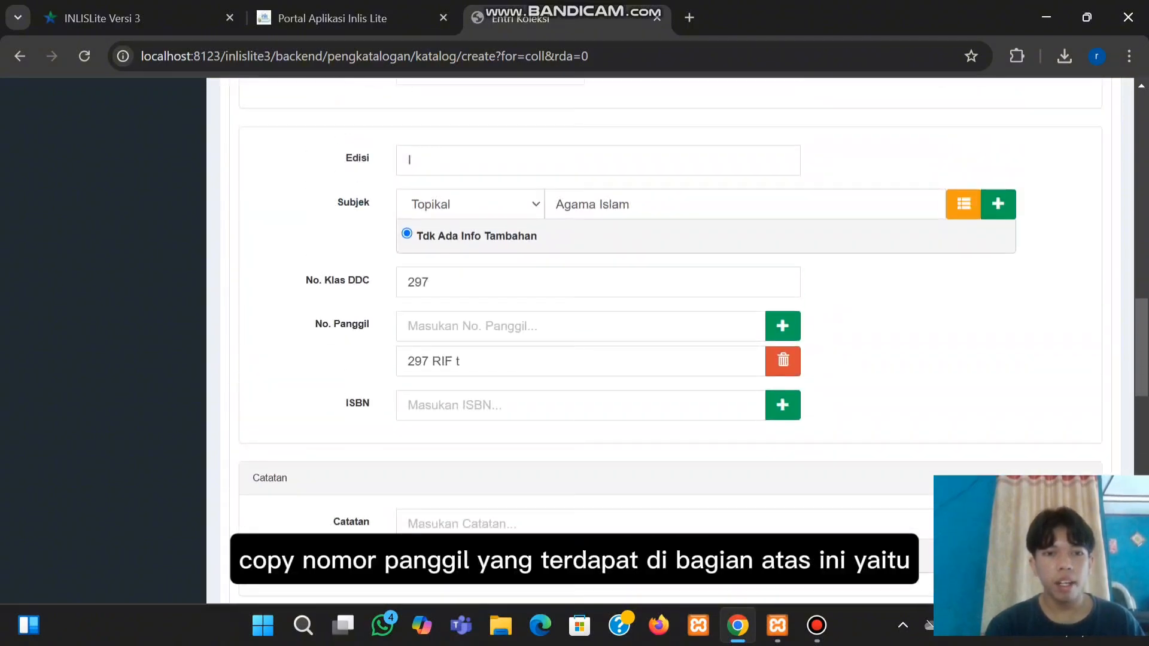
# Copy call number 297 RIF t into Nomor Panggil, enable Tampil di OPAC, and save
pyautogui.moveTo(460, 361); pyautogui.dragTo(407, 362)
pyautogui.hotkey('ctrl', 'c')
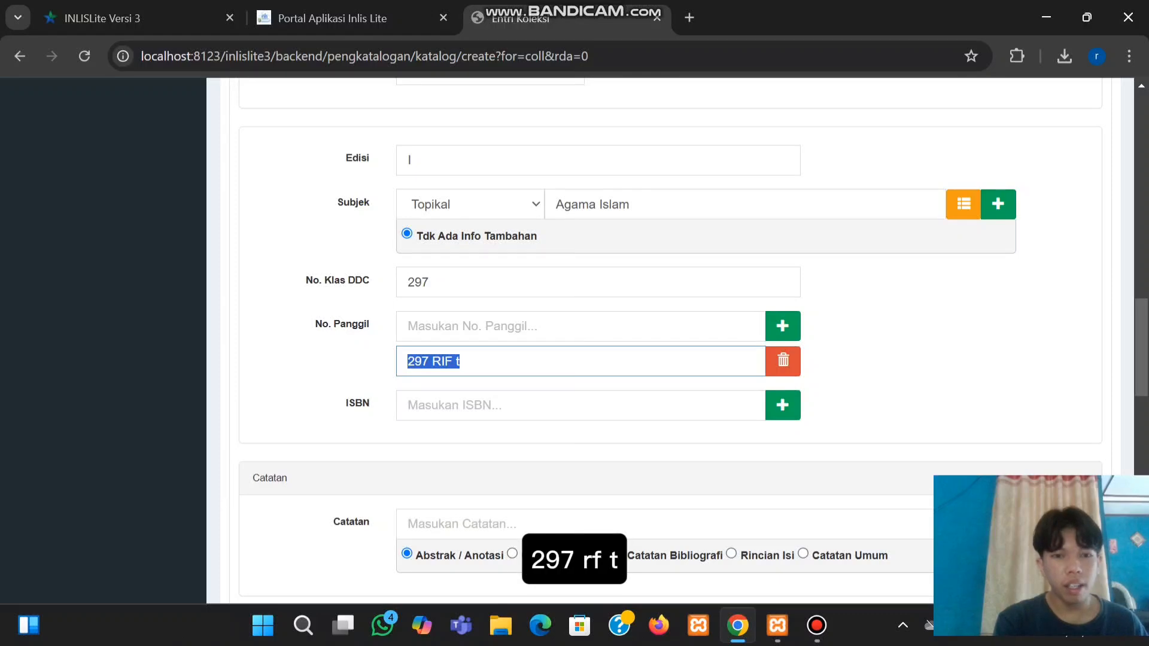
pyautogui.scroll(-10, 658, 335)
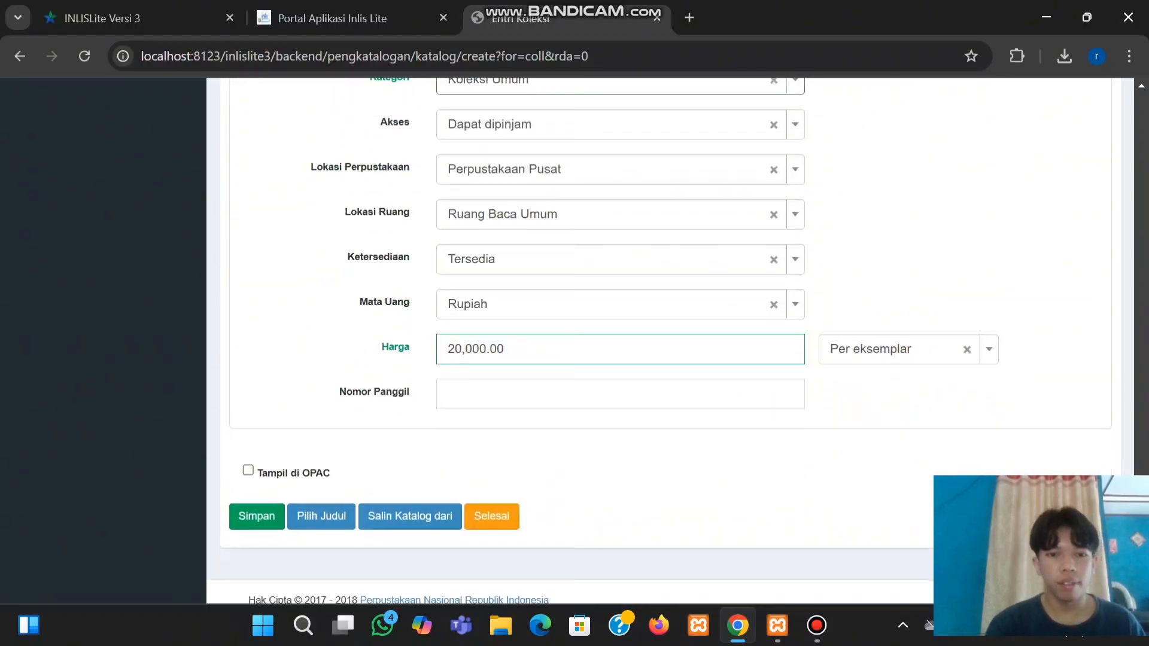
pyautogui.click(514, 394)
pyautogui.hotkey('ctrl', 'v')
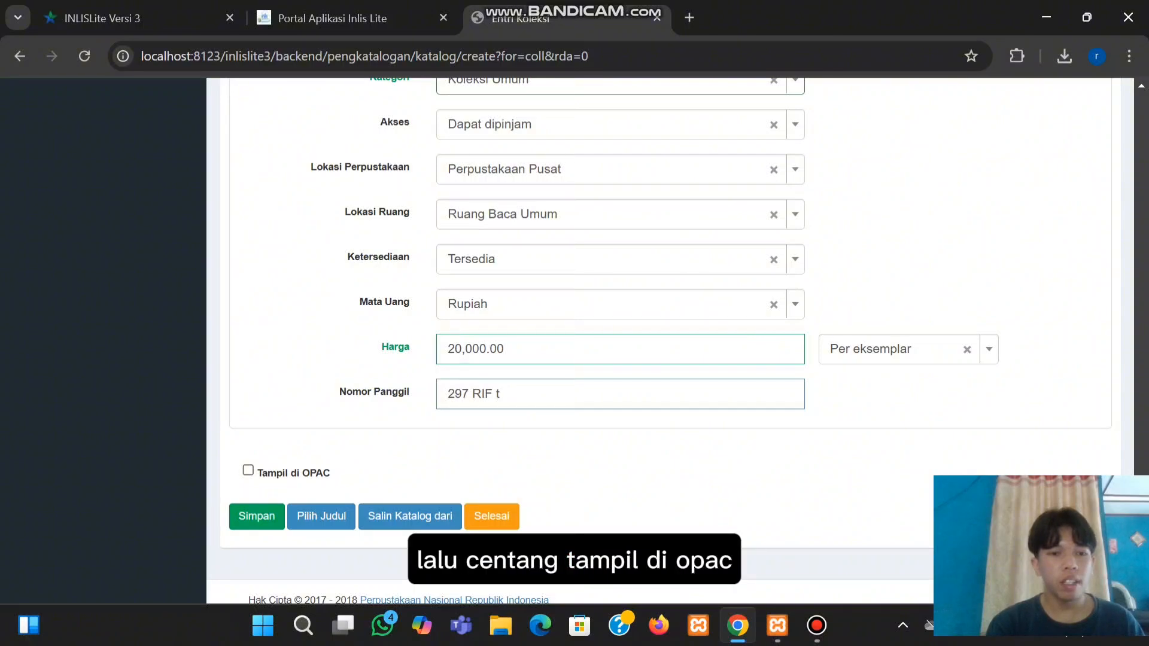
pyautogui.click(248, 470)
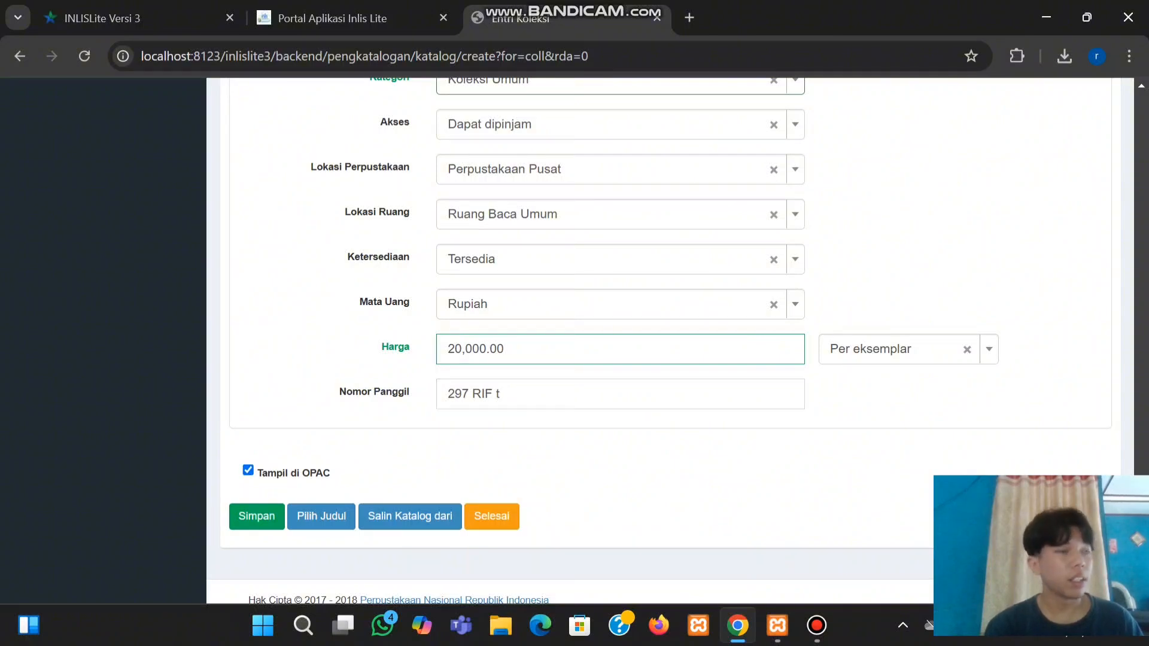
pyautogui.click(257, 516)
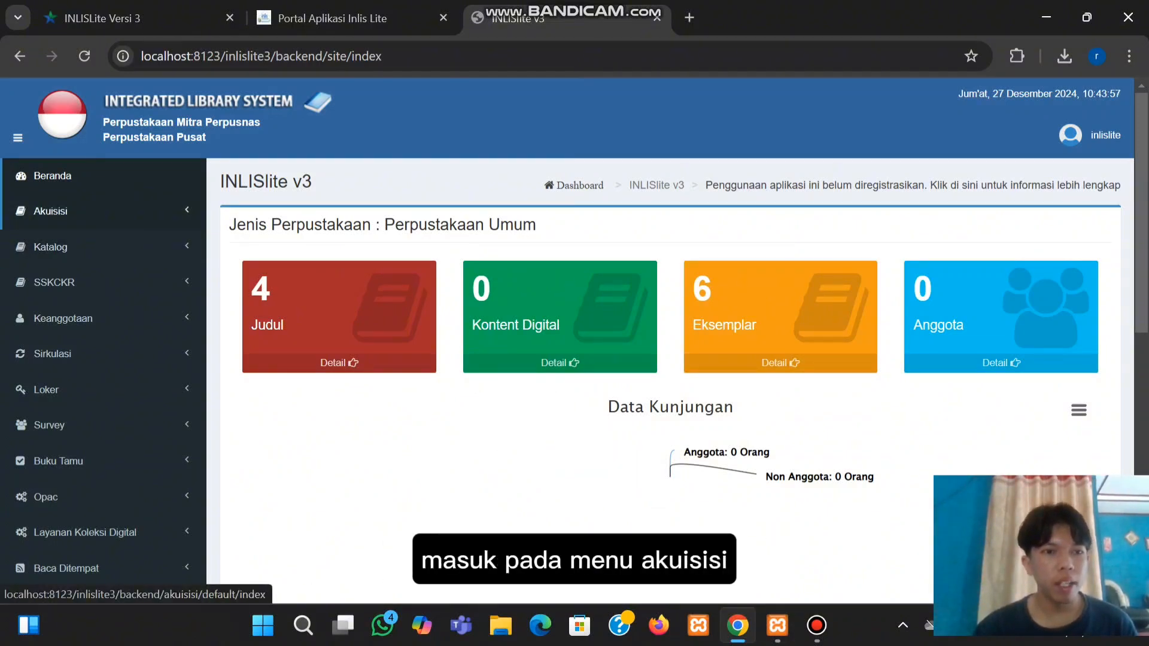
# Start another Entri Koleksi record with material type Monograf
pyautogui.click(51, 210)
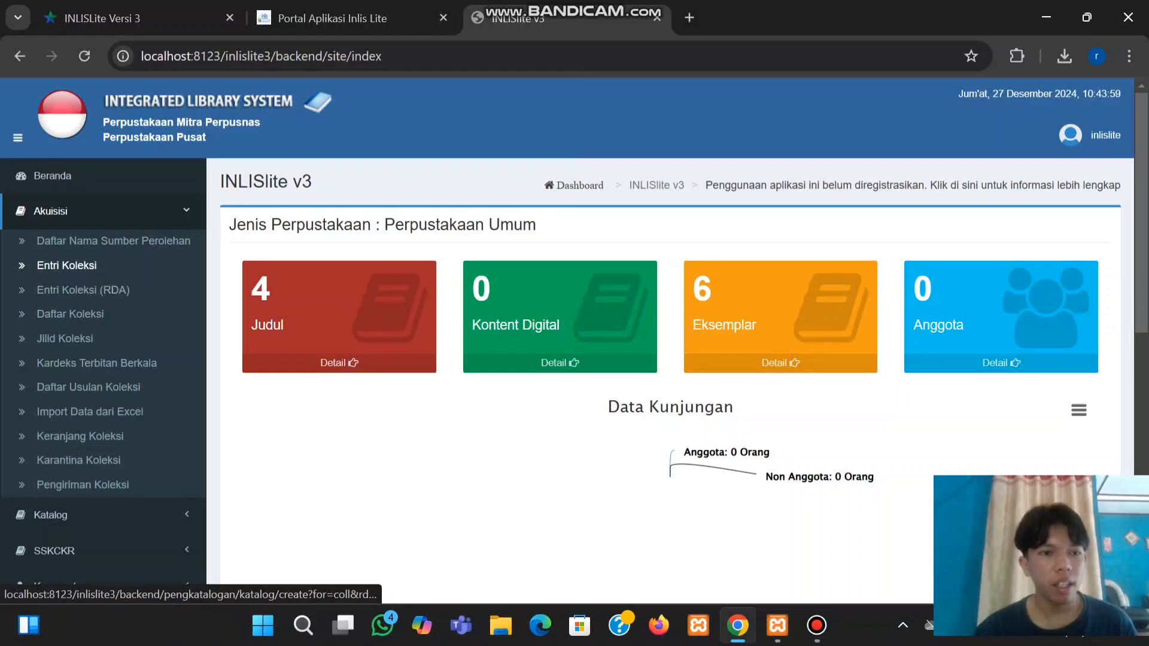
pyautogui.click(67, 265)
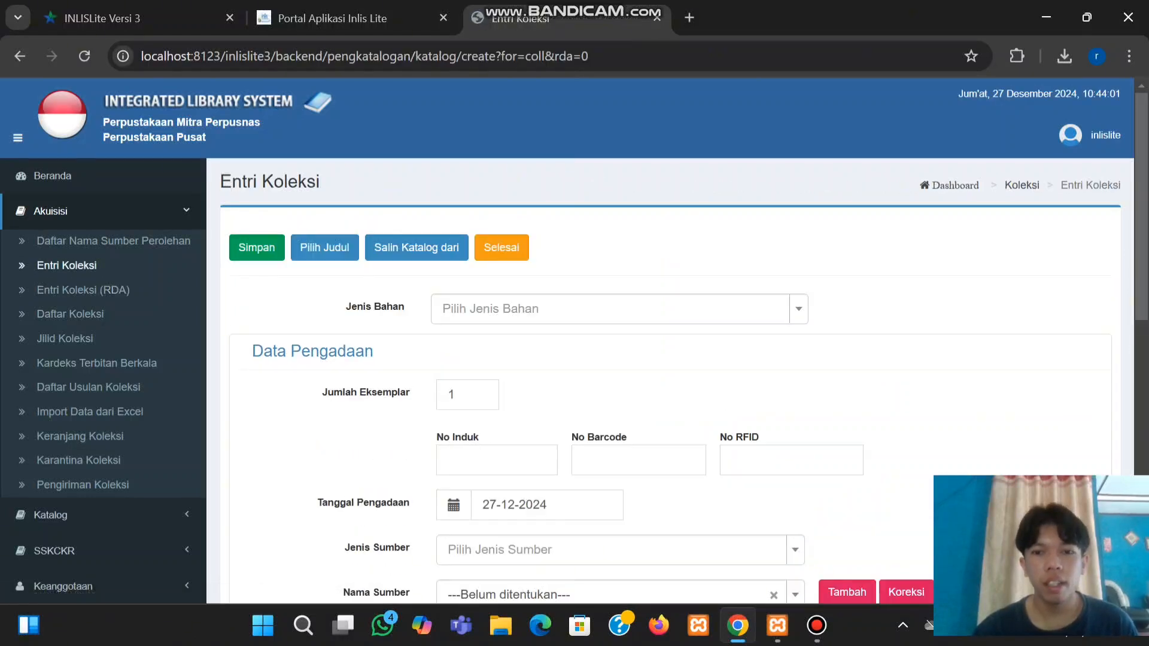
pyautogui.click(610, 309)
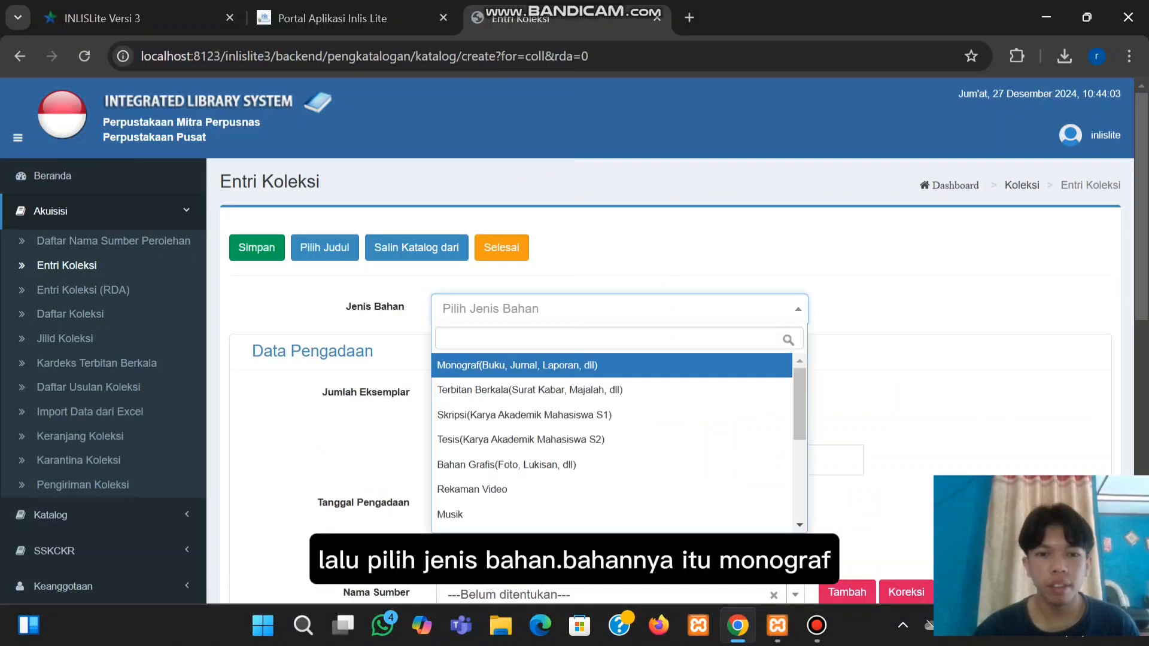
pyautogui.click(516, 364)
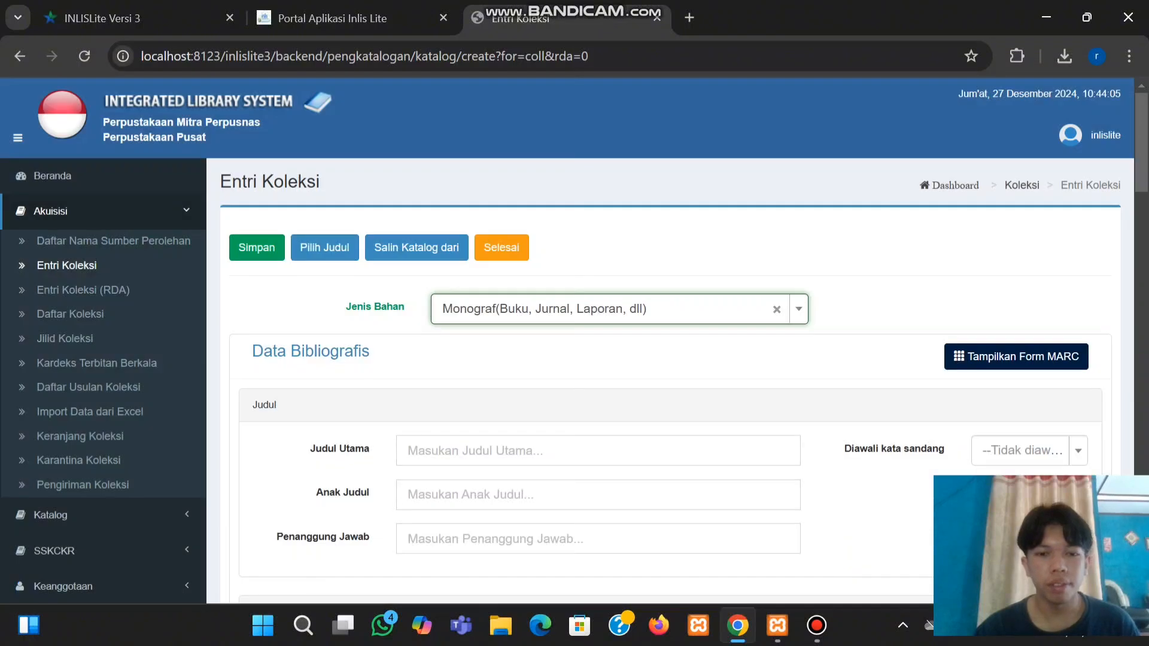
# Enter the main title 'Manajemen Perpustakaan'
pyautogui.click(575, 451)
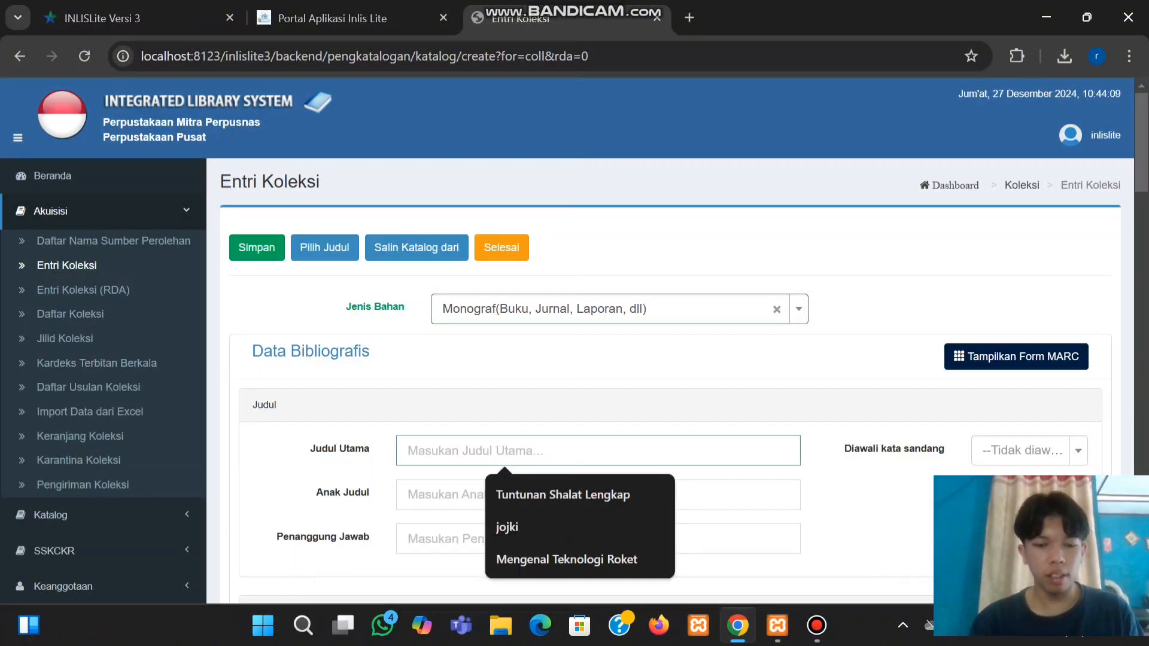
pyautogui.write('Manajemen ')
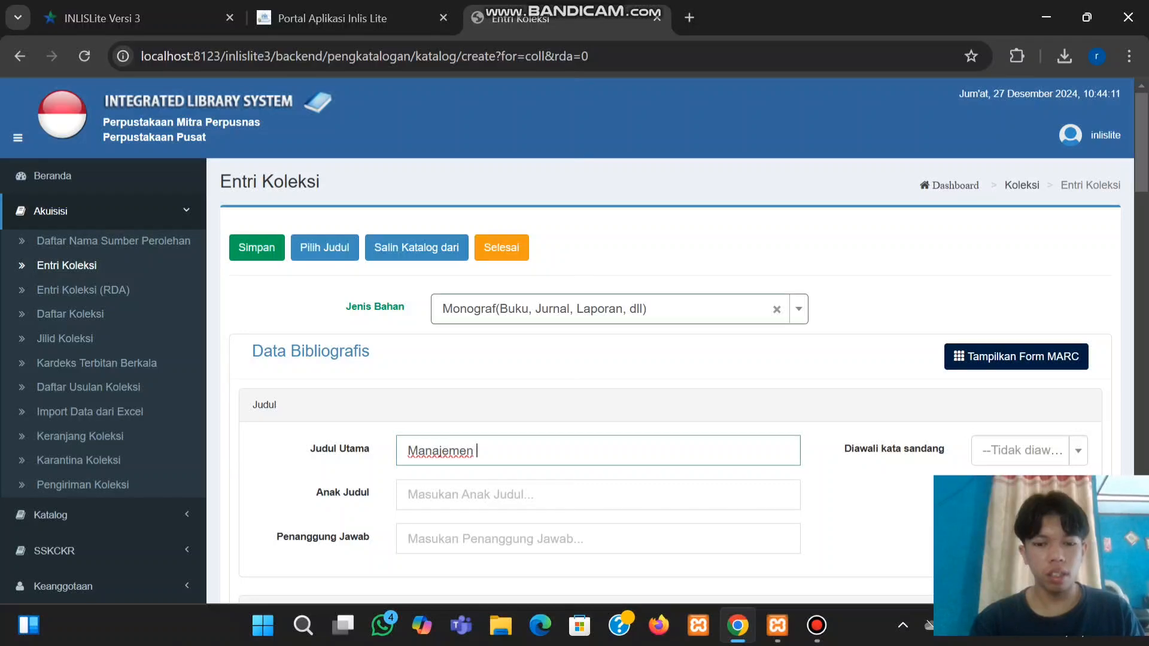
pyautogui.write('Perpustakaan')
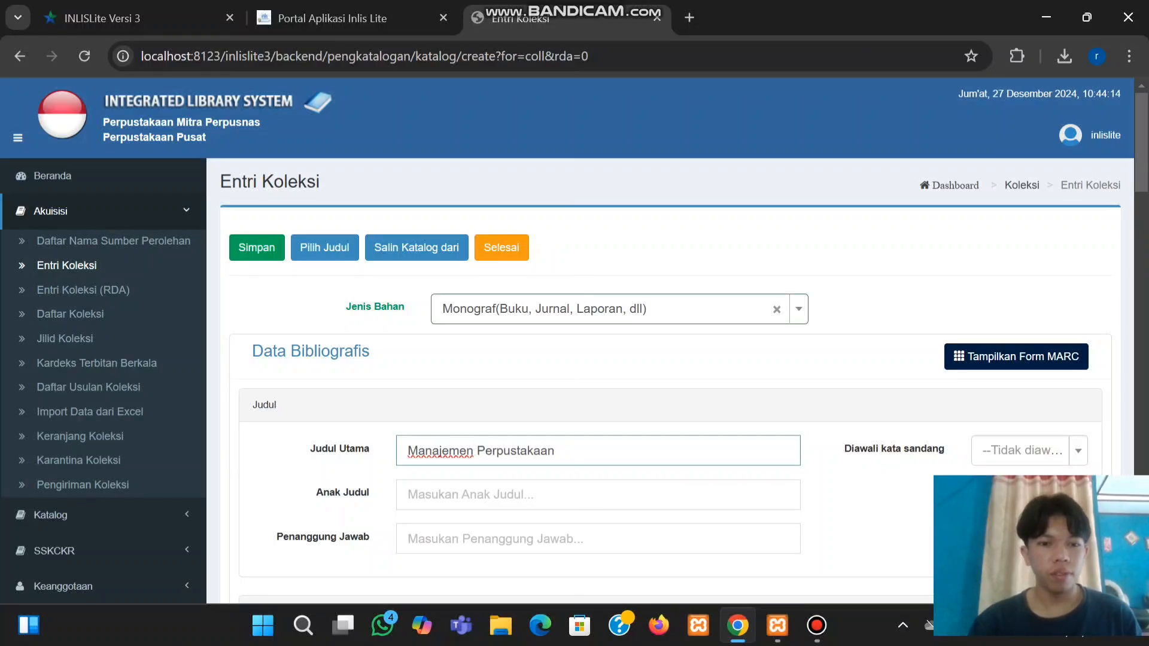
pyautogui.scroll(-4, 556, 341)
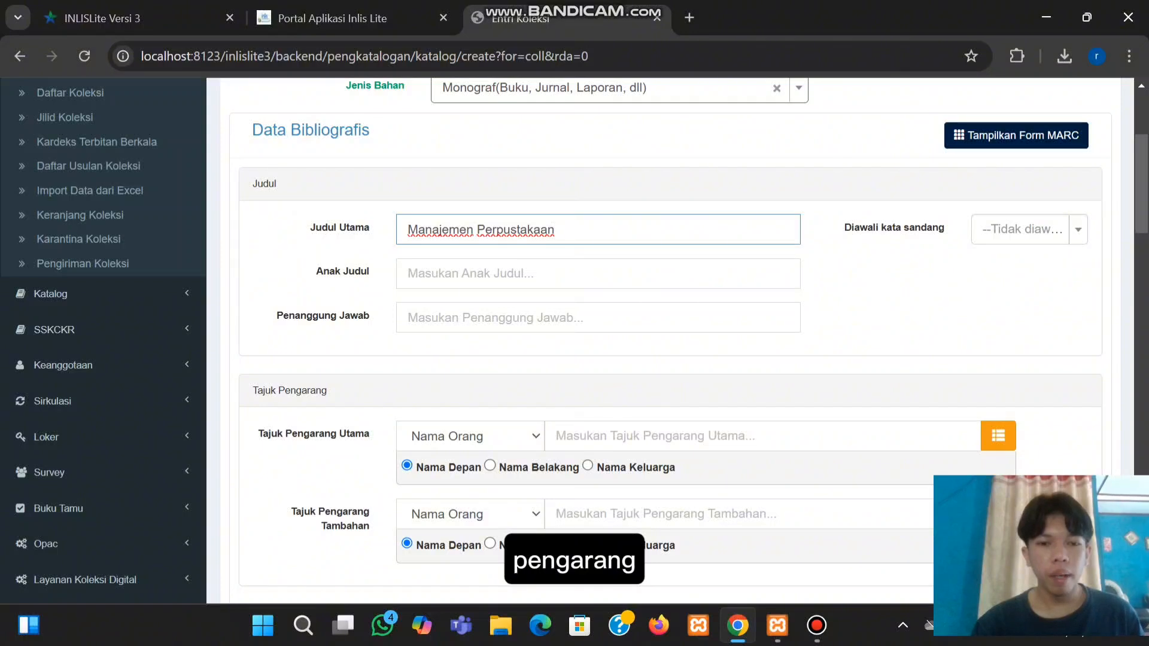
# Enter the main author's name, surname first, in Tajuk Pengarang Utama
pyautogui.click(652, 436)
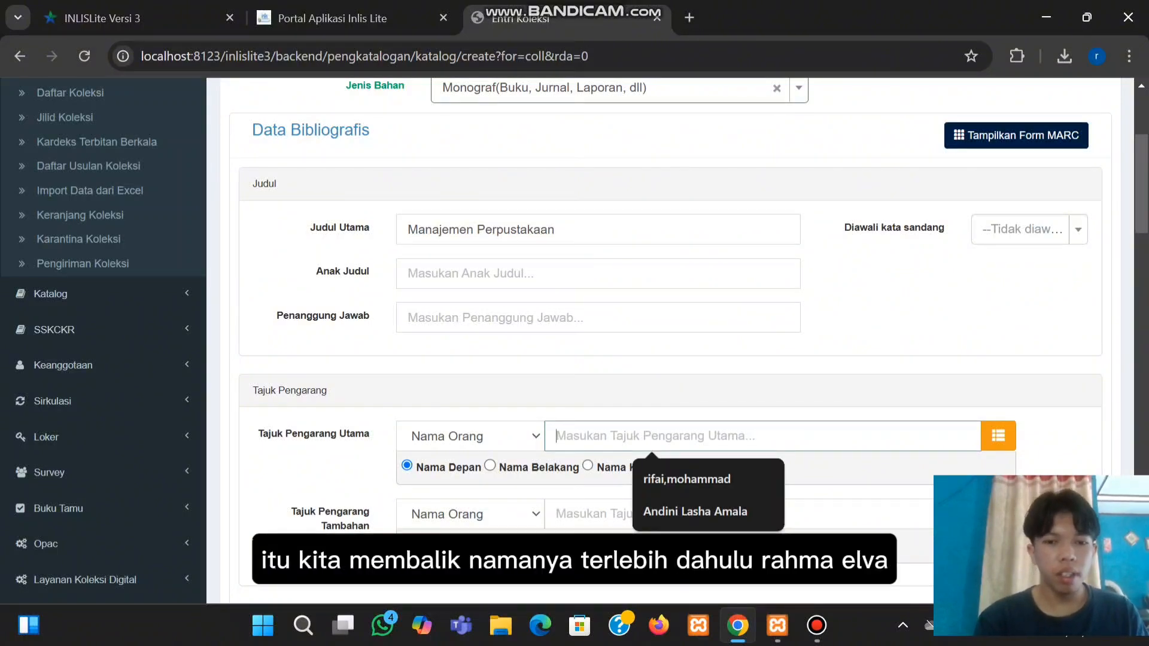
pyautogui.write('rahma,elva')
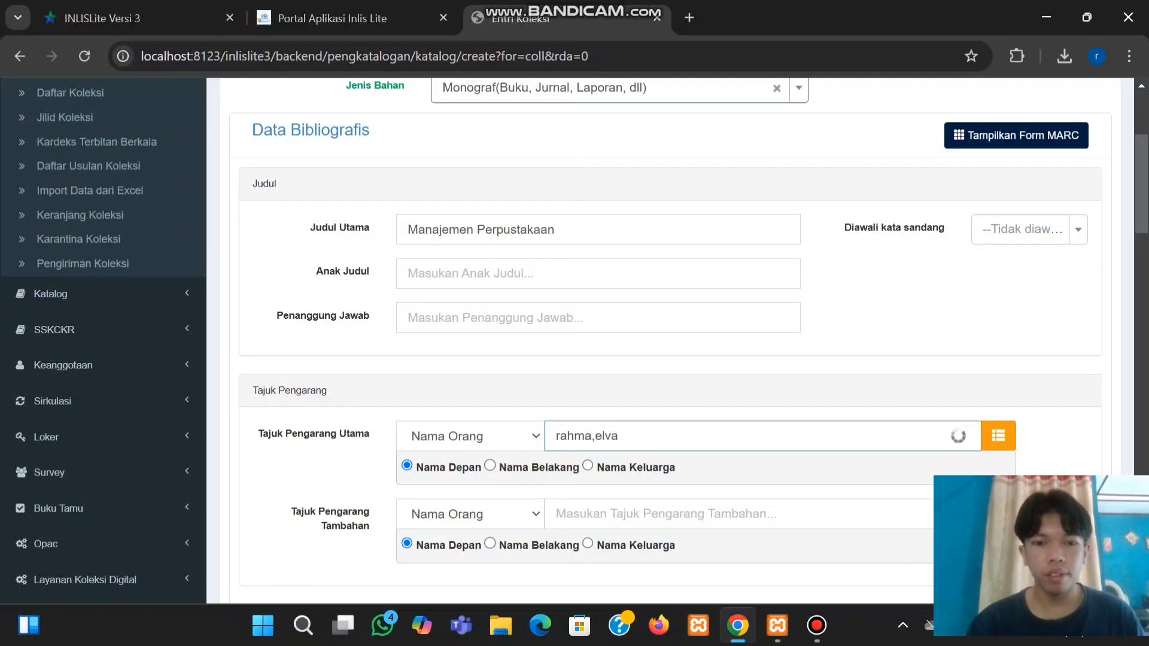
pyautogui.scroll(-1, 670, 341)
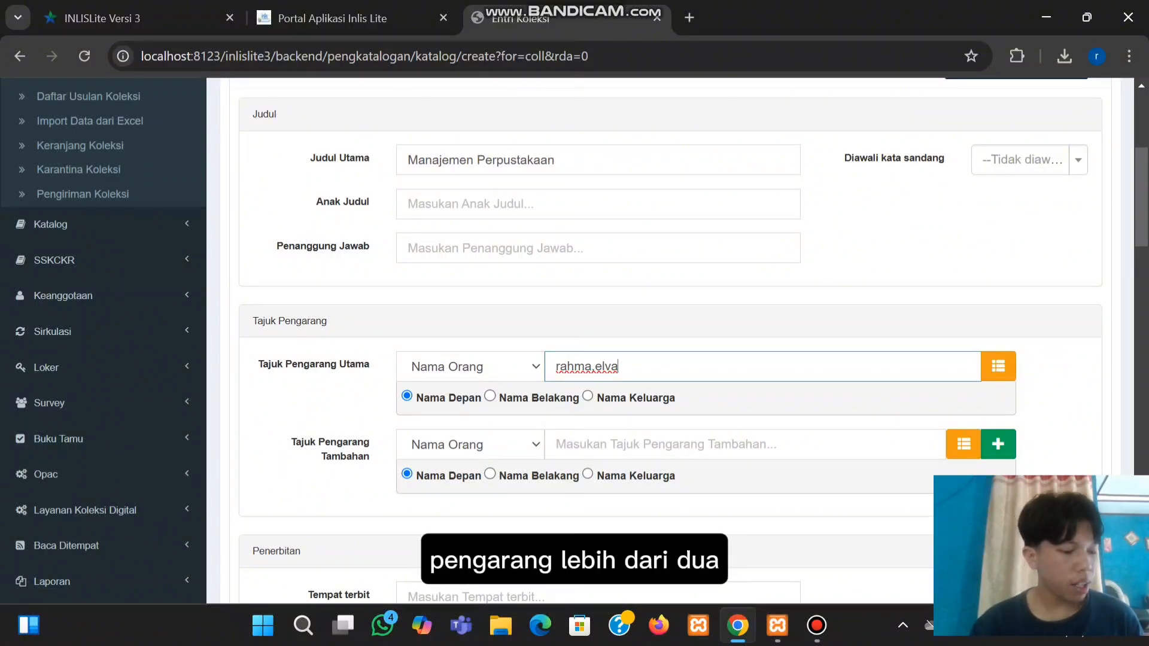
# Add two additional author headings, using the green + to make room for the second
pyautogui.click(665, 445)
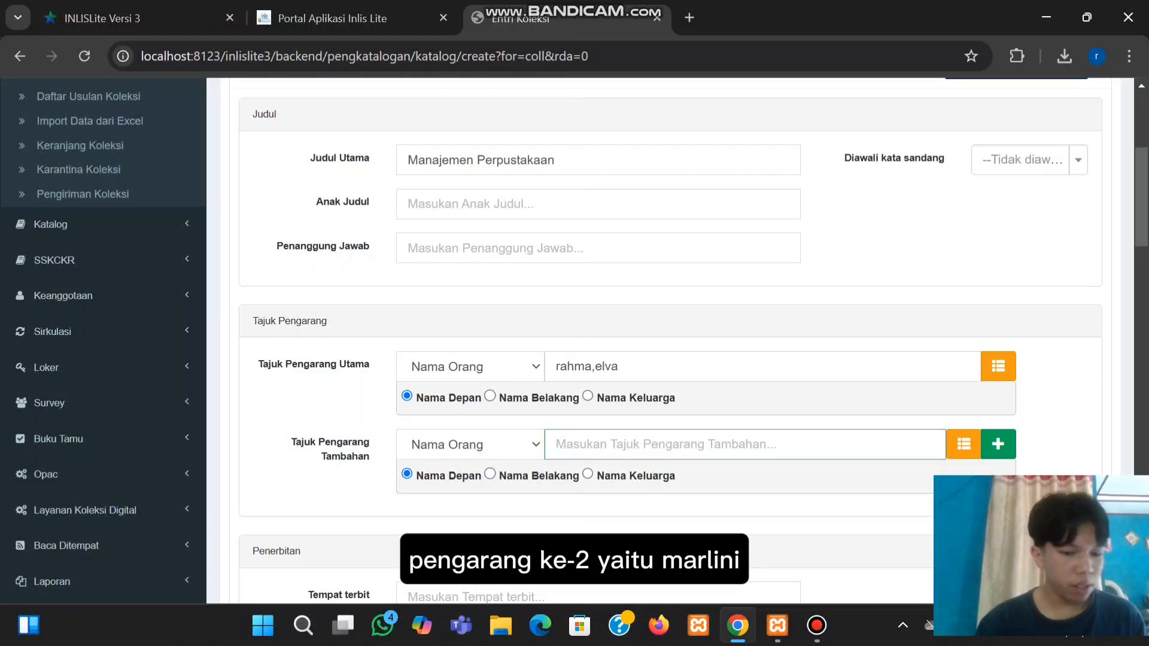
pyautogui.write('marlini')
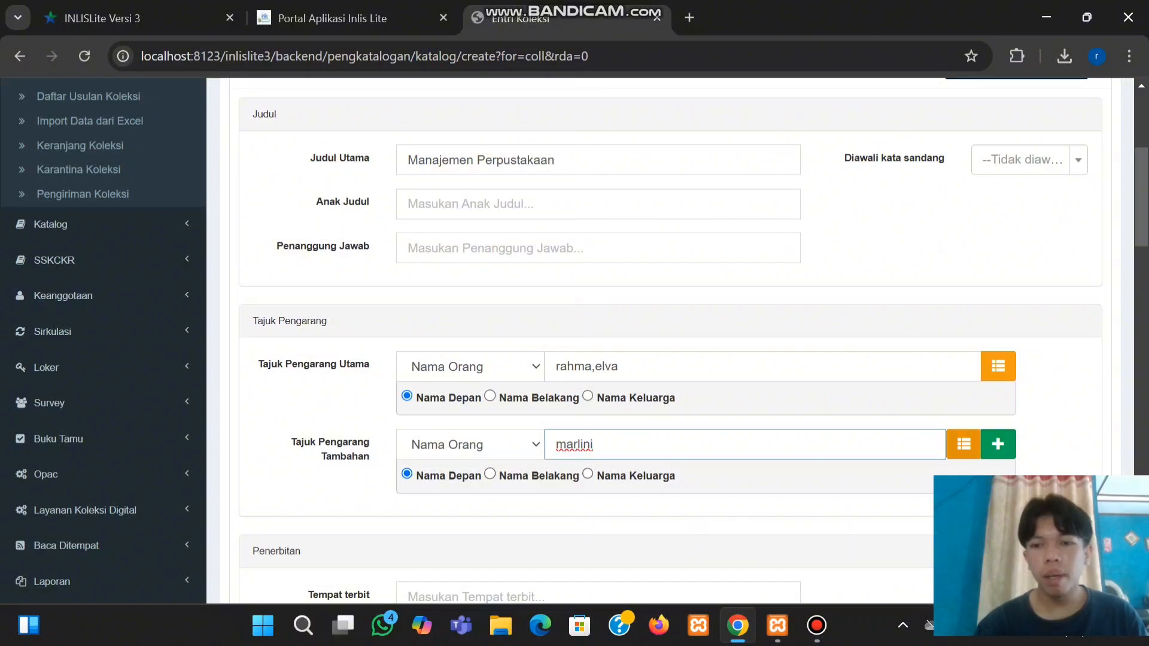
pyautogui.click(998, 444)
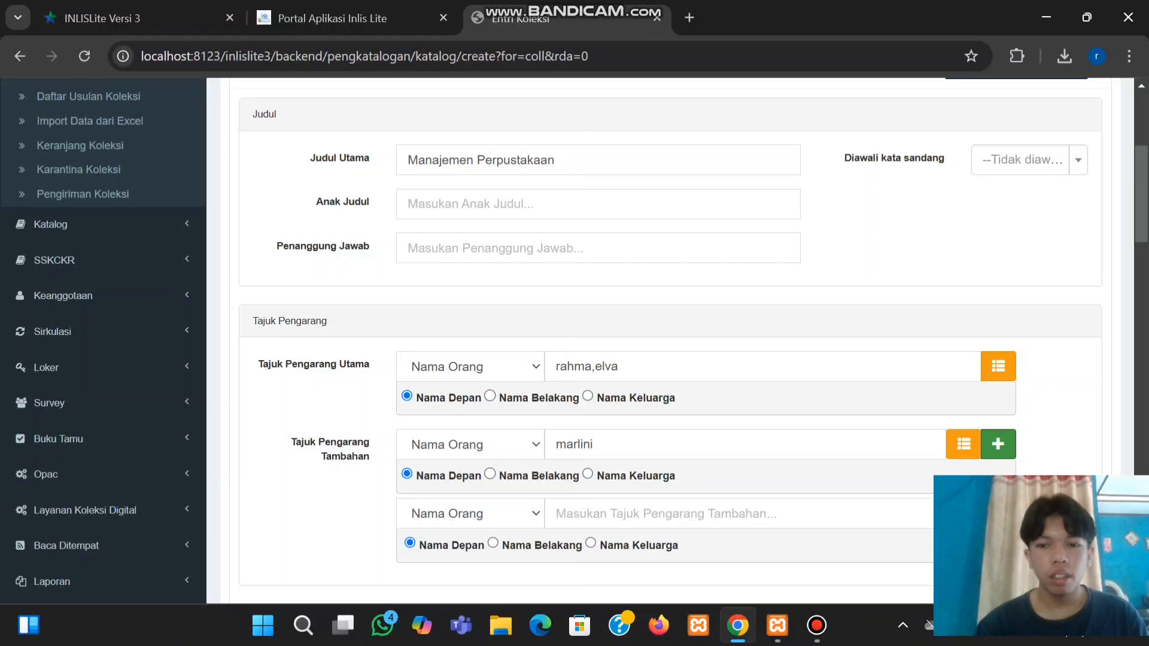
pyautogui.click(739, 513)
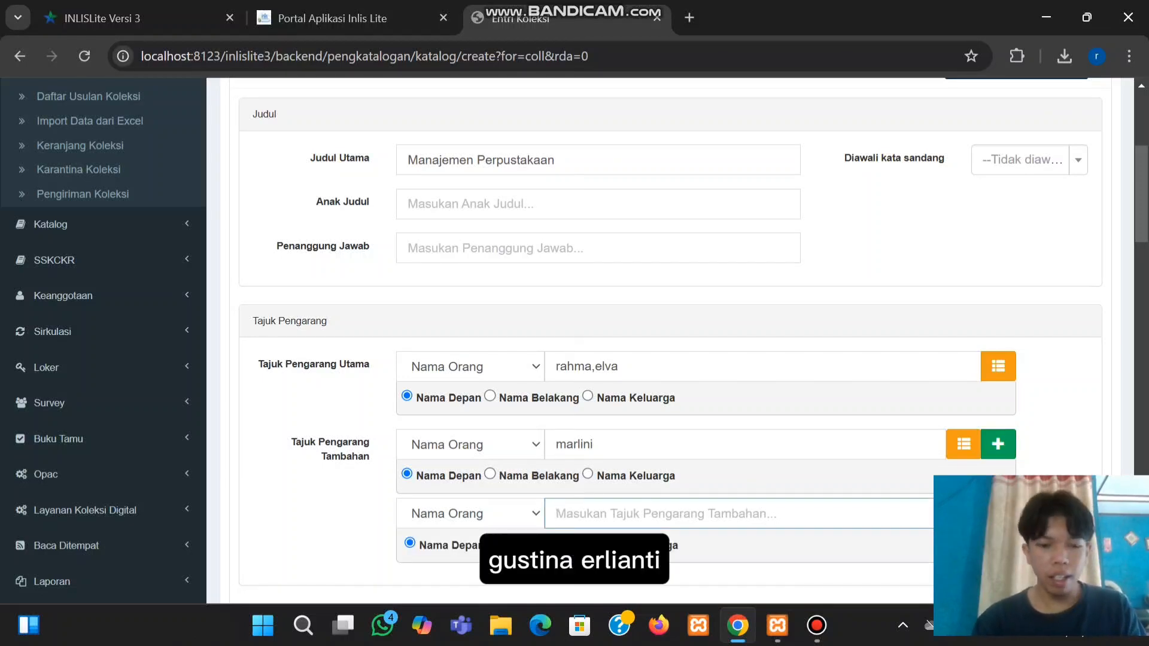
pyautogui.write('erlianti')
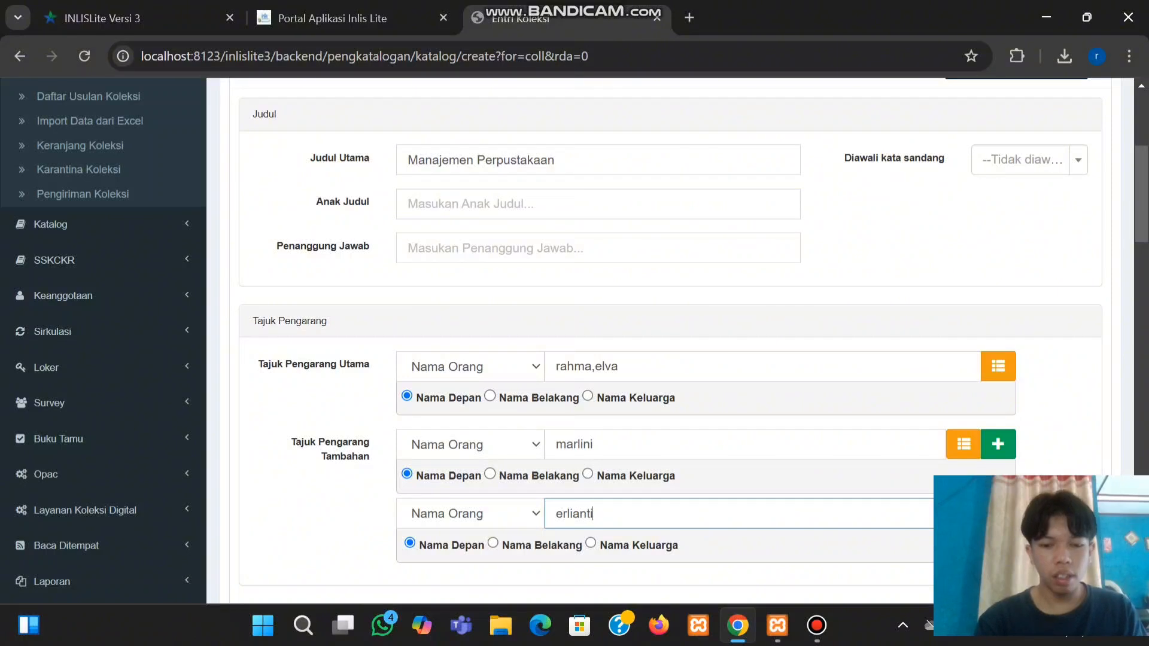
pyautogui.write(',gus')
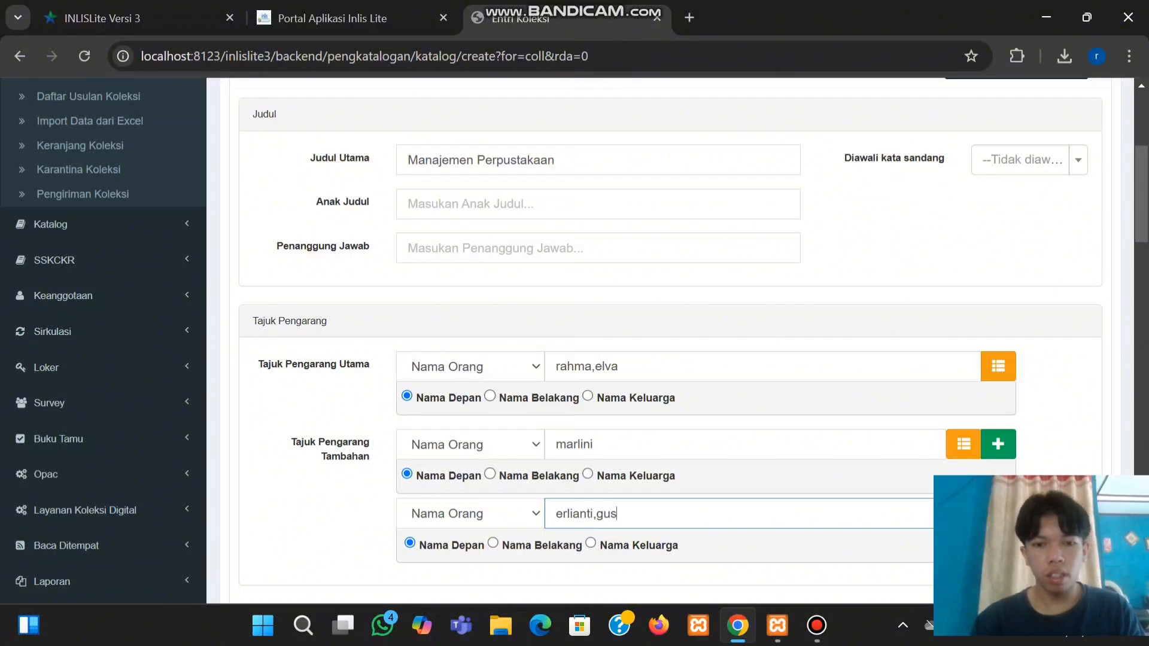
pyautogui.write('tina')
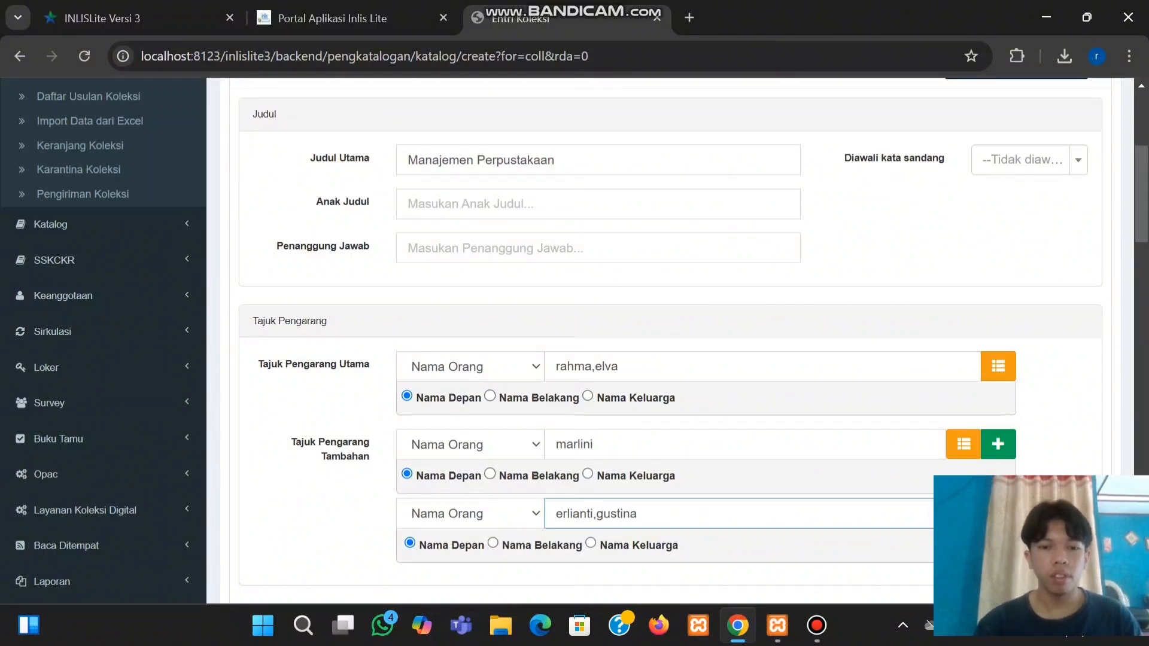
pyautogui.scroll(-1, 575, 341)
pyautogui.scroll(-2, 574, 341)
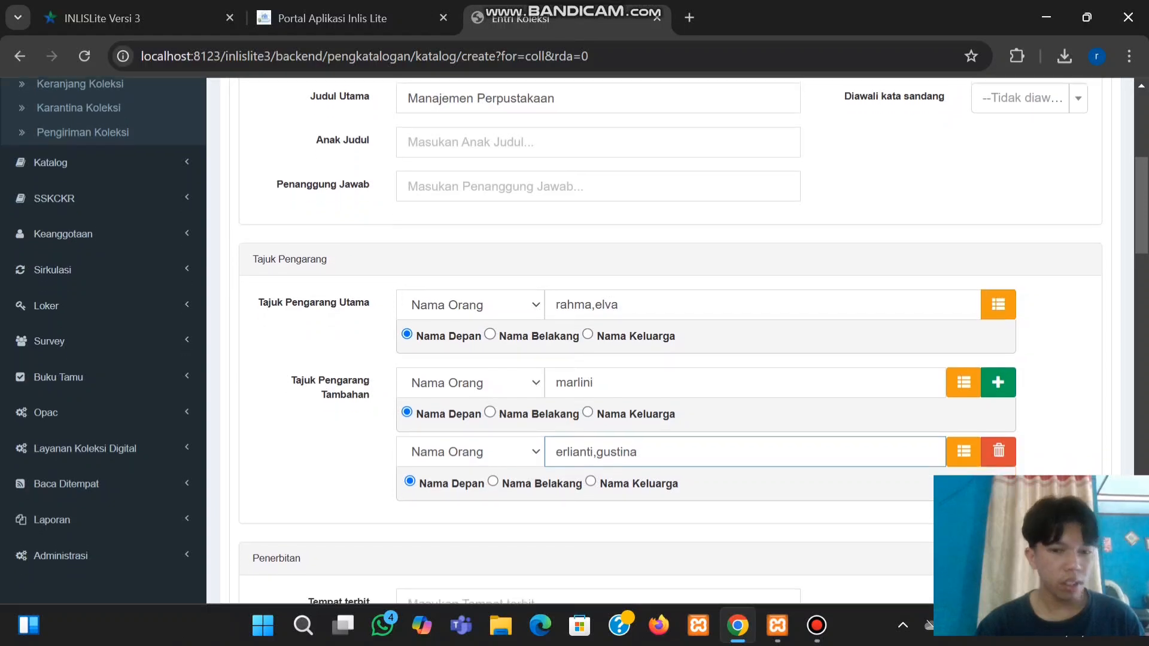
pyautogui.scroll(-4, 574, 341)
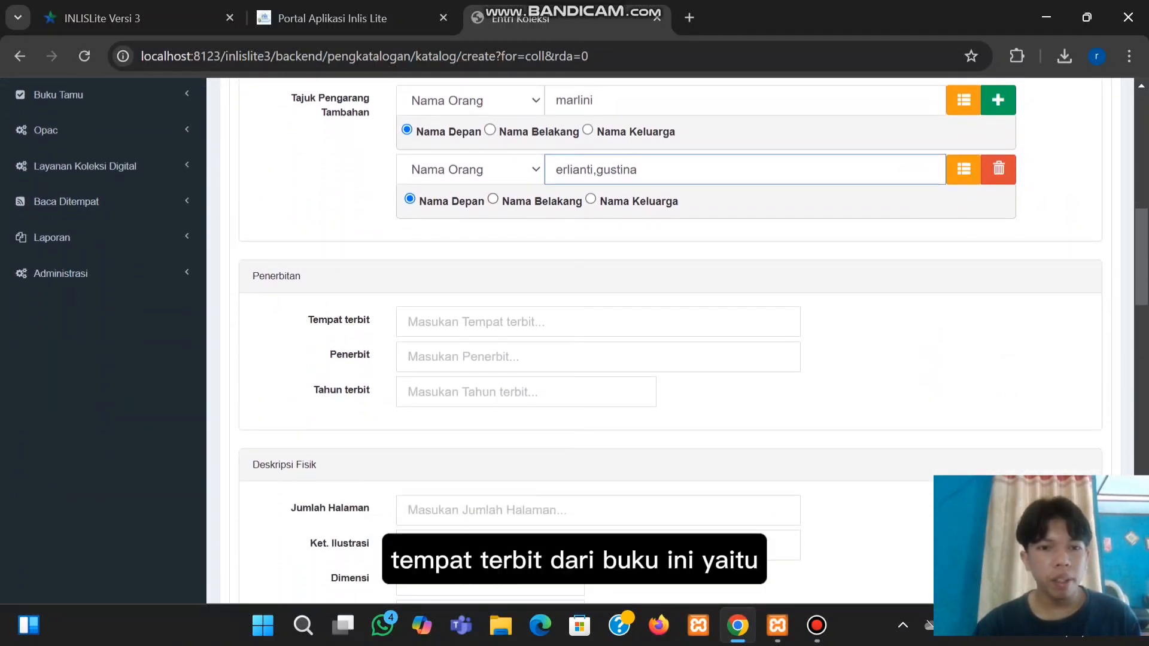
# Set the place of publication to Depok and the publisher to RAJAWALI PRESS
pyautogui.click(505, 322)
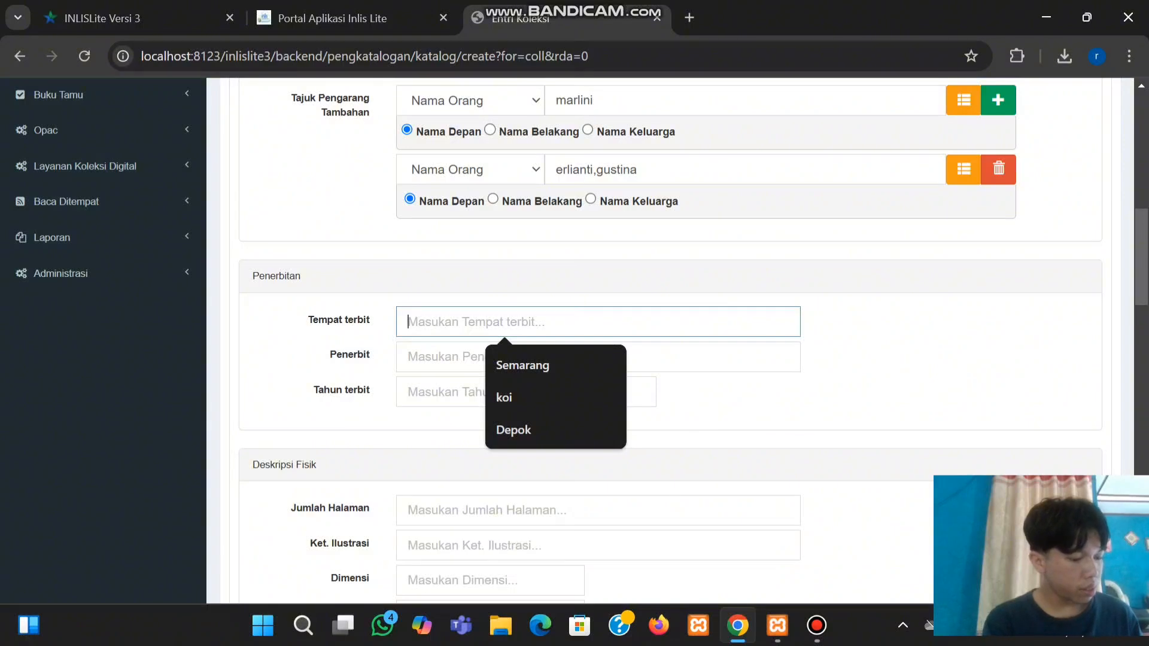
pyautogui.write('De')
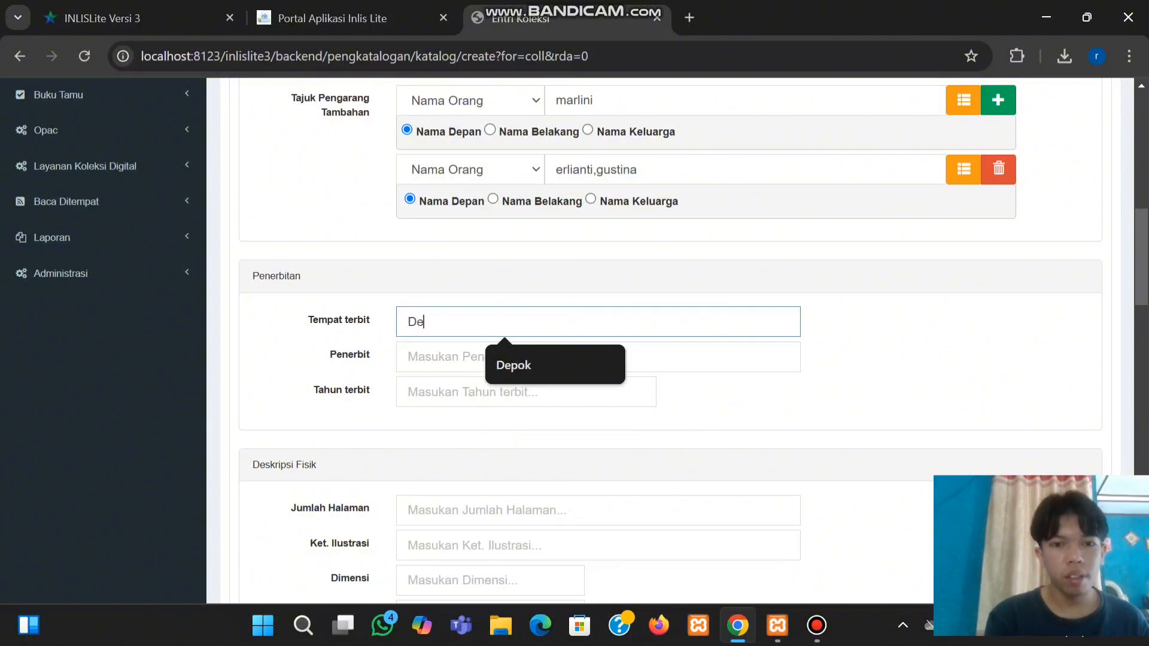
pyautogui.press('Down')
pyautogui.press('Return')
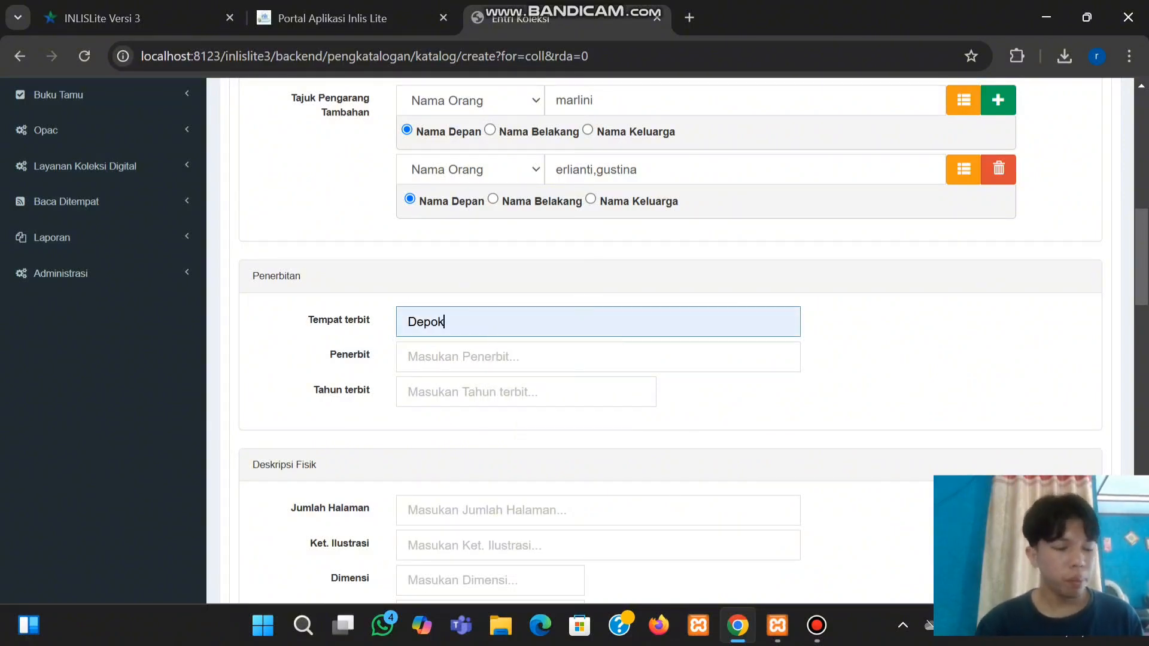
pyautogui.press('Tab')
pyautogui.write('R')
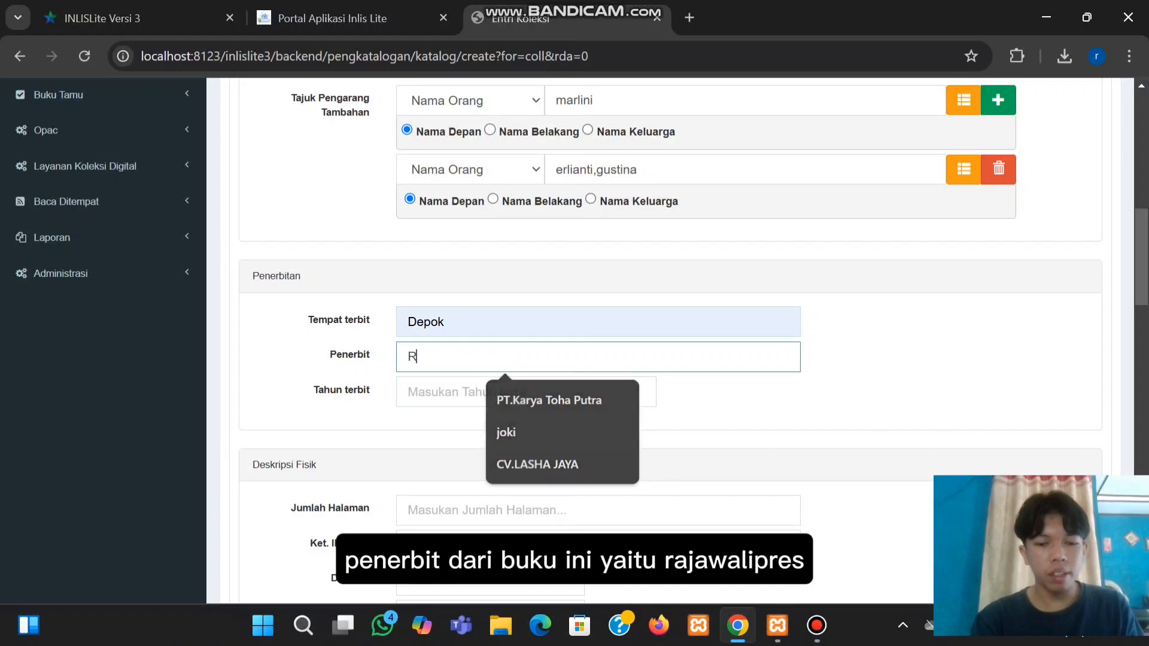
pyautogui.write('AJAWA')
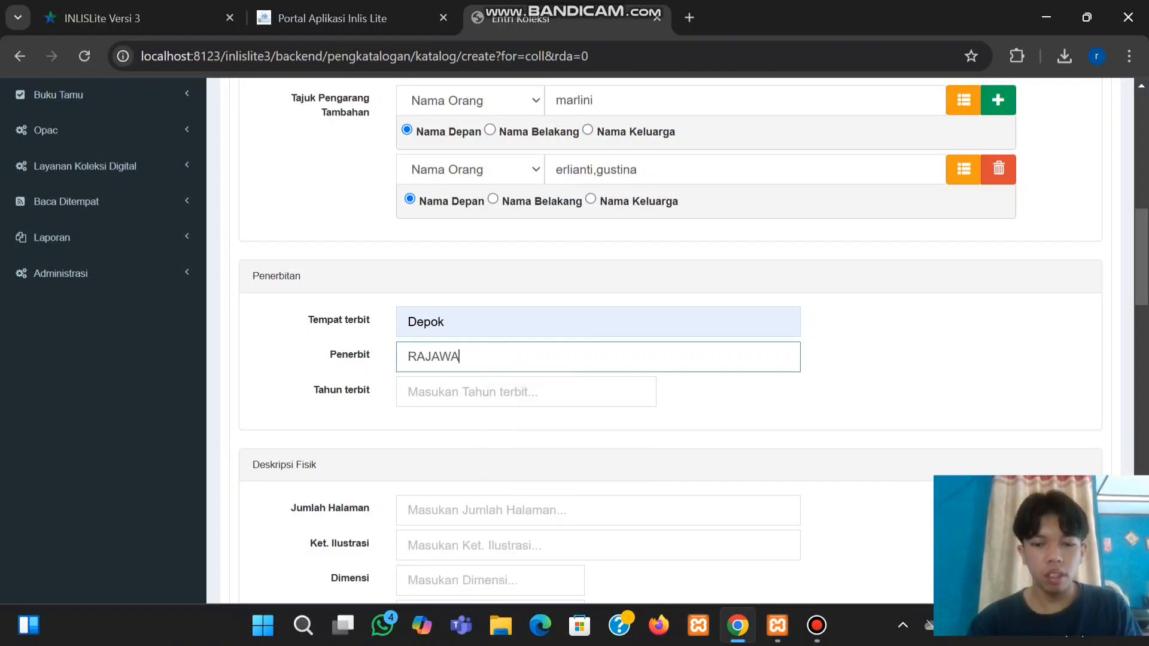
pyautogui.write('LI PRESS')
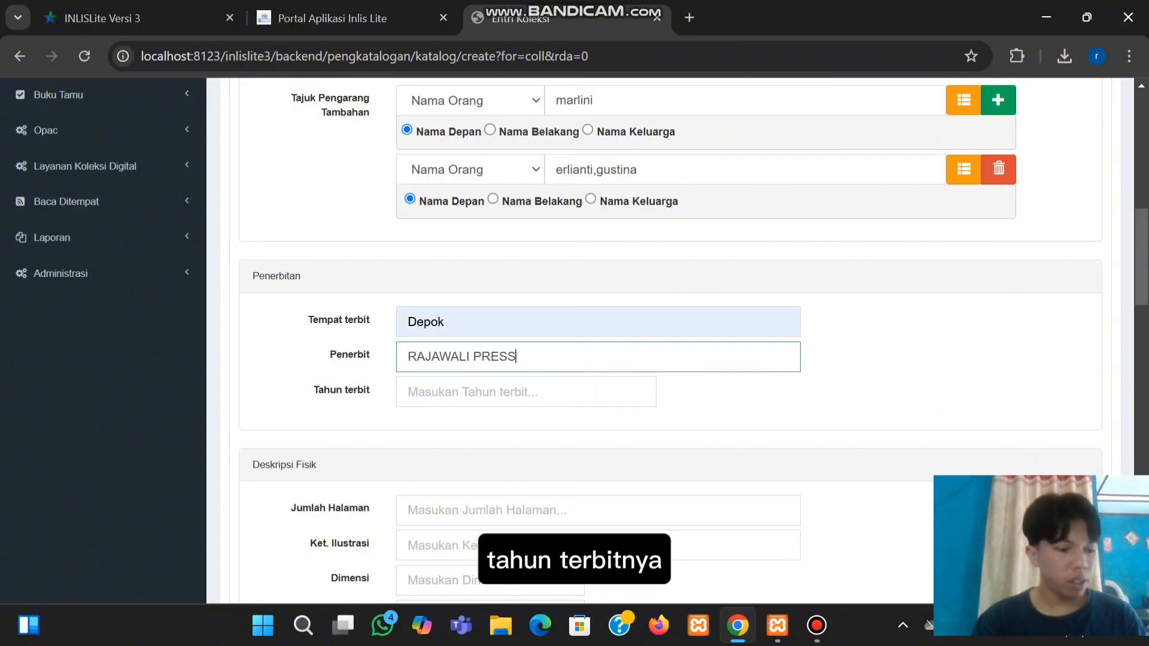
# Enter publication year 2019 and page count 191
pyautogui.click(503, 392)
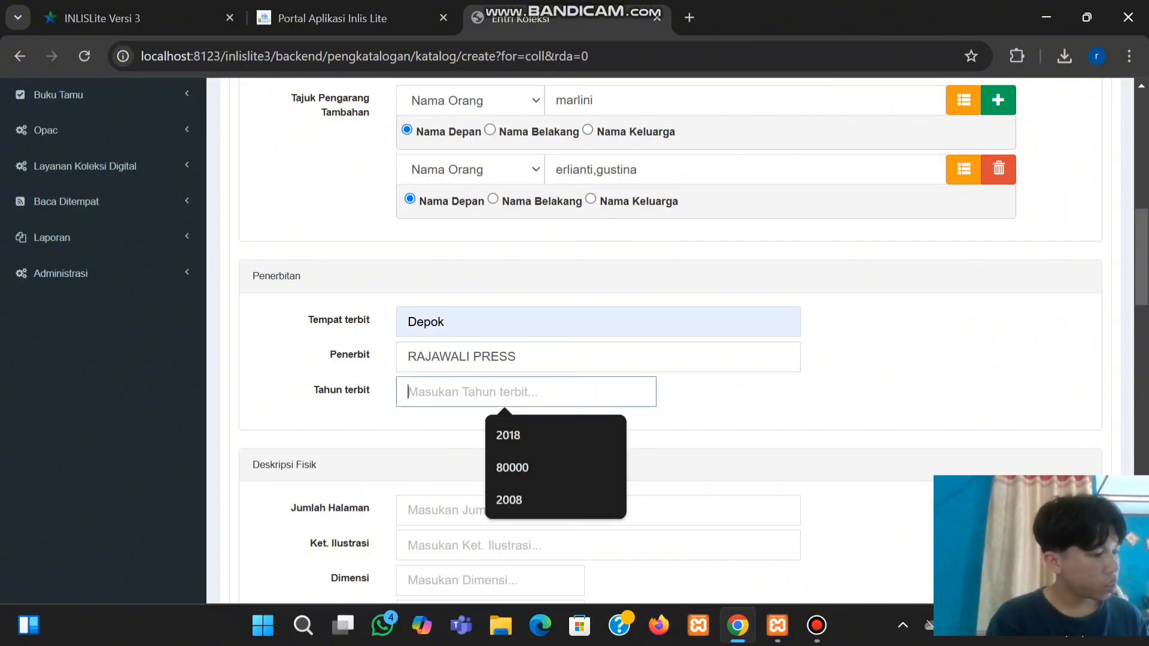
pyautogui.write('2')
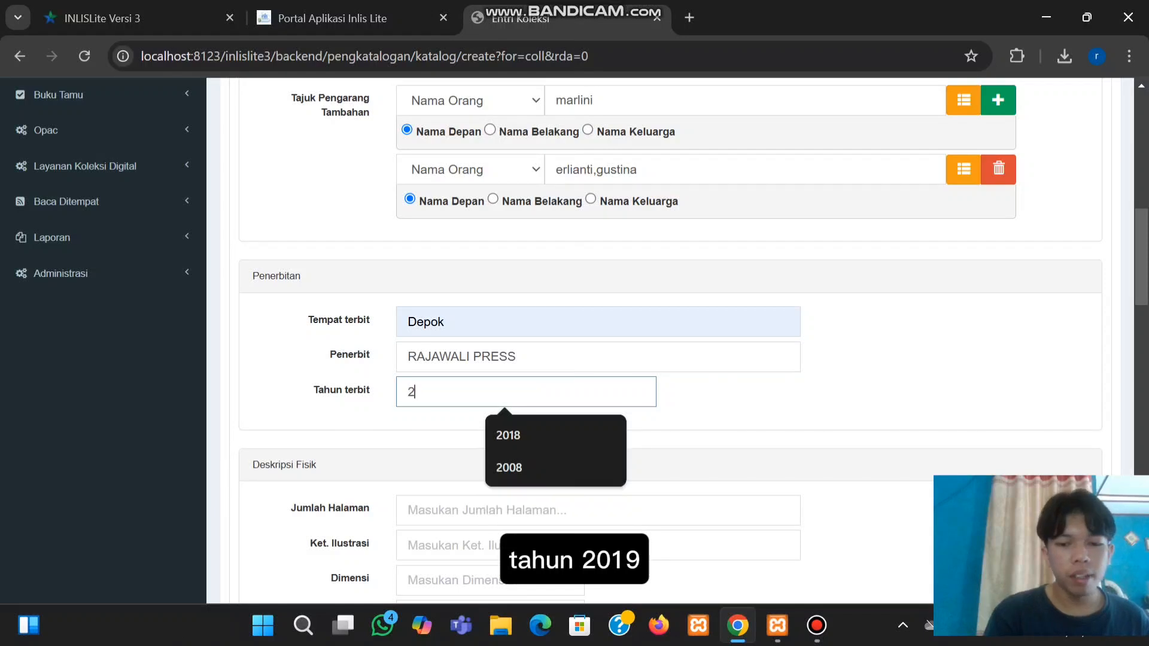
pyautogui.write('019')
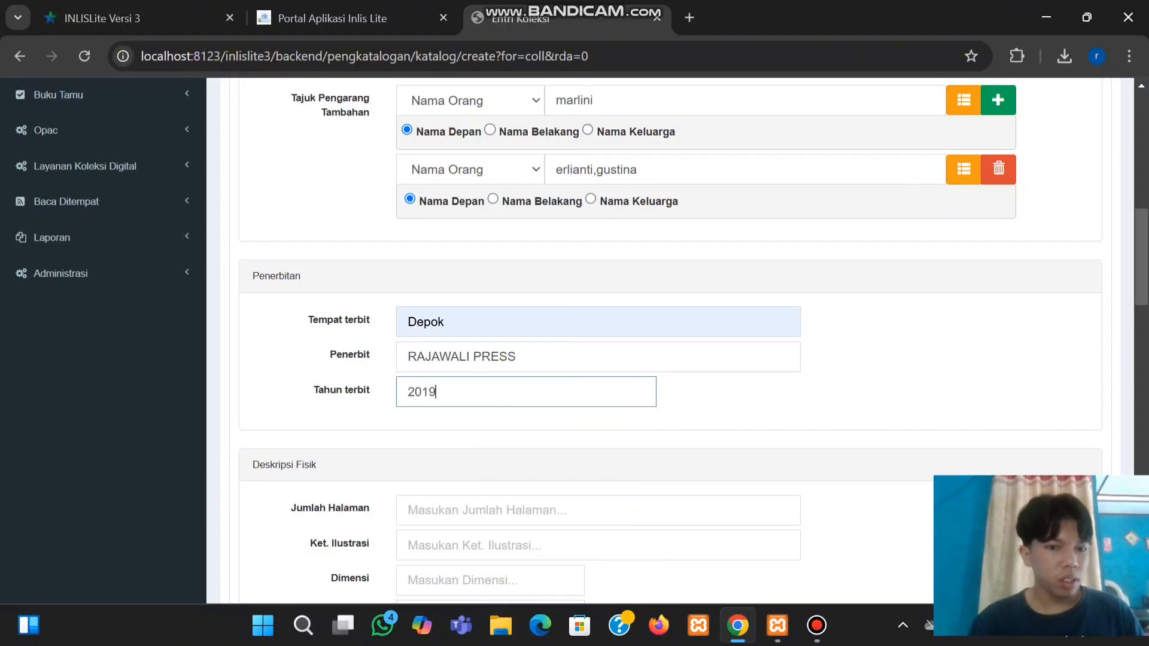
pyautogui.click(505, 511)
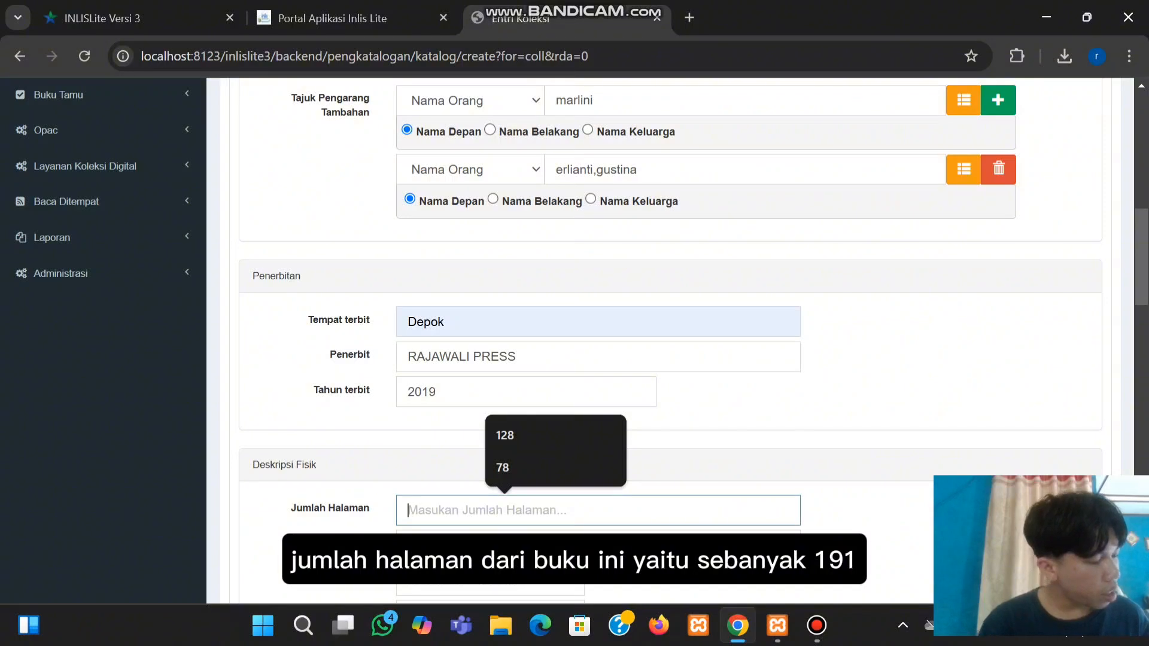
pyautogui.write('191')
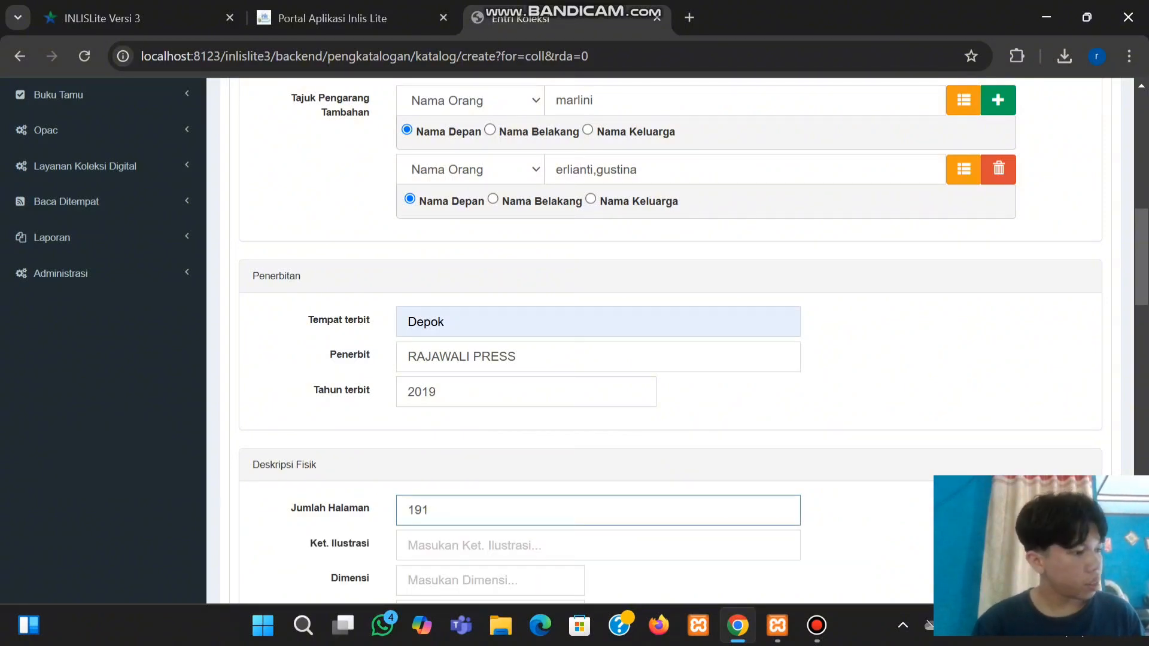
# Record the book's dimensions as 23 cm in the Dimensi field
pyautogui.scroll(-2, 670, 341)
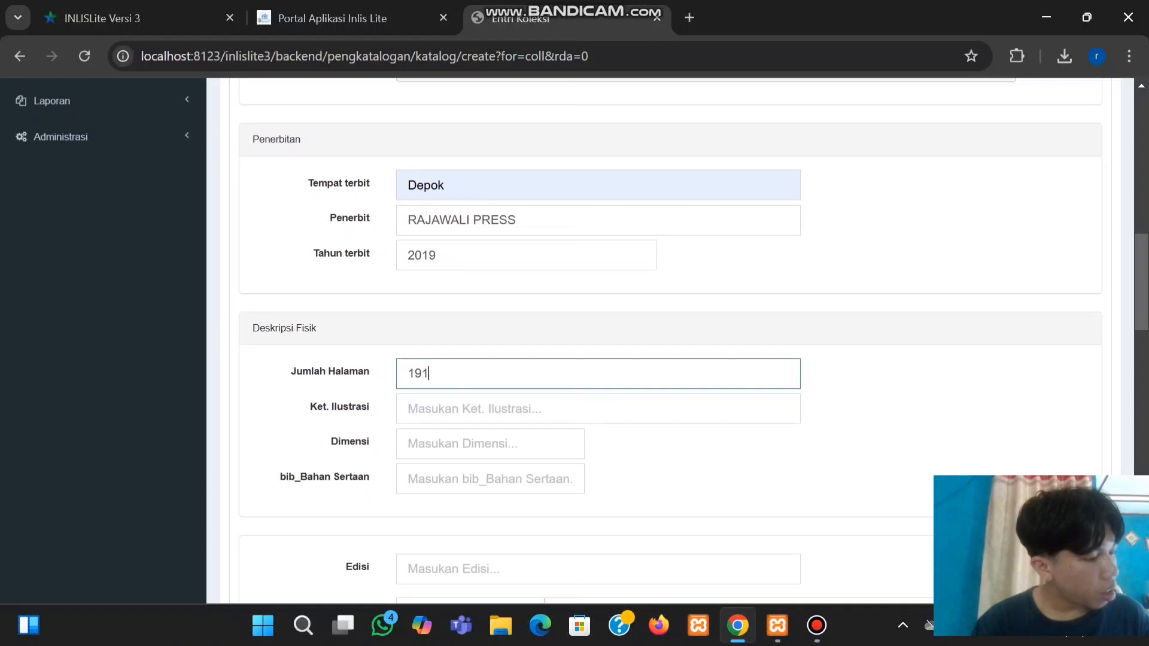
pyautogui.scroll(-1, 670, 341)
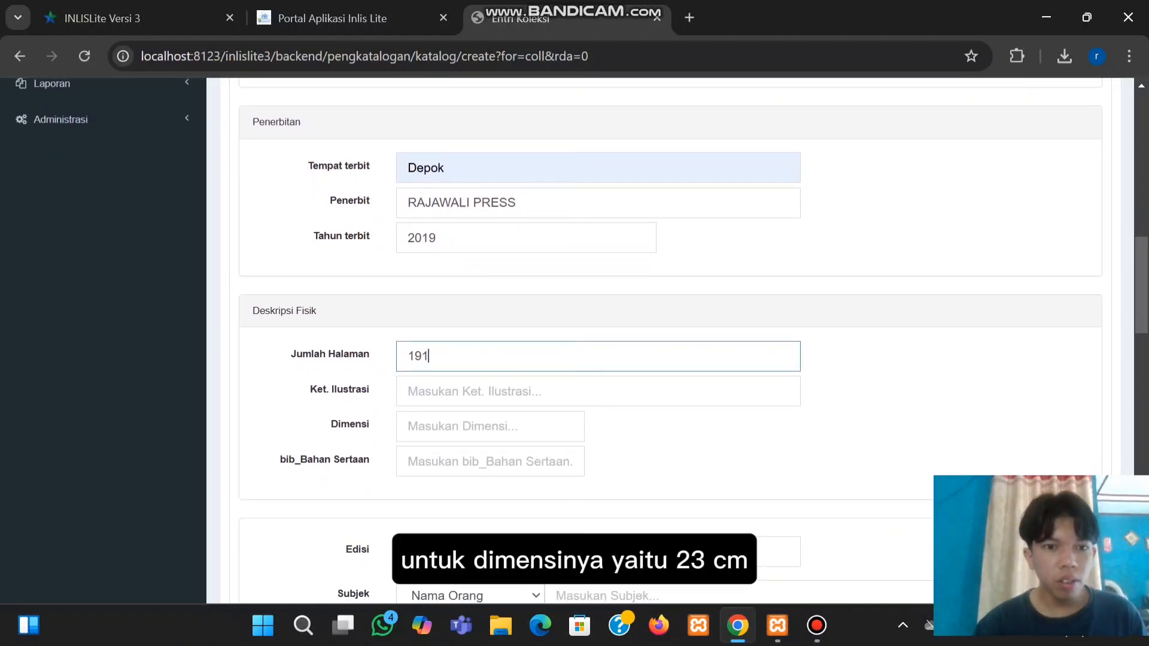
pyautogui.click(490, 426)
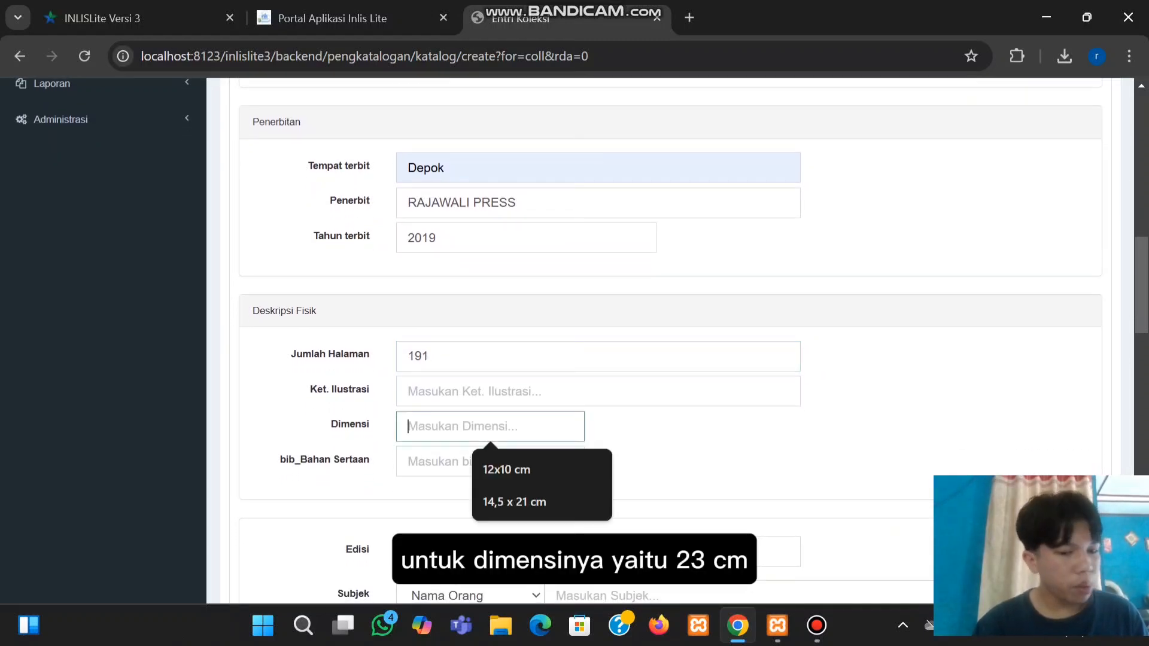
pyautogui.write('23 cm')
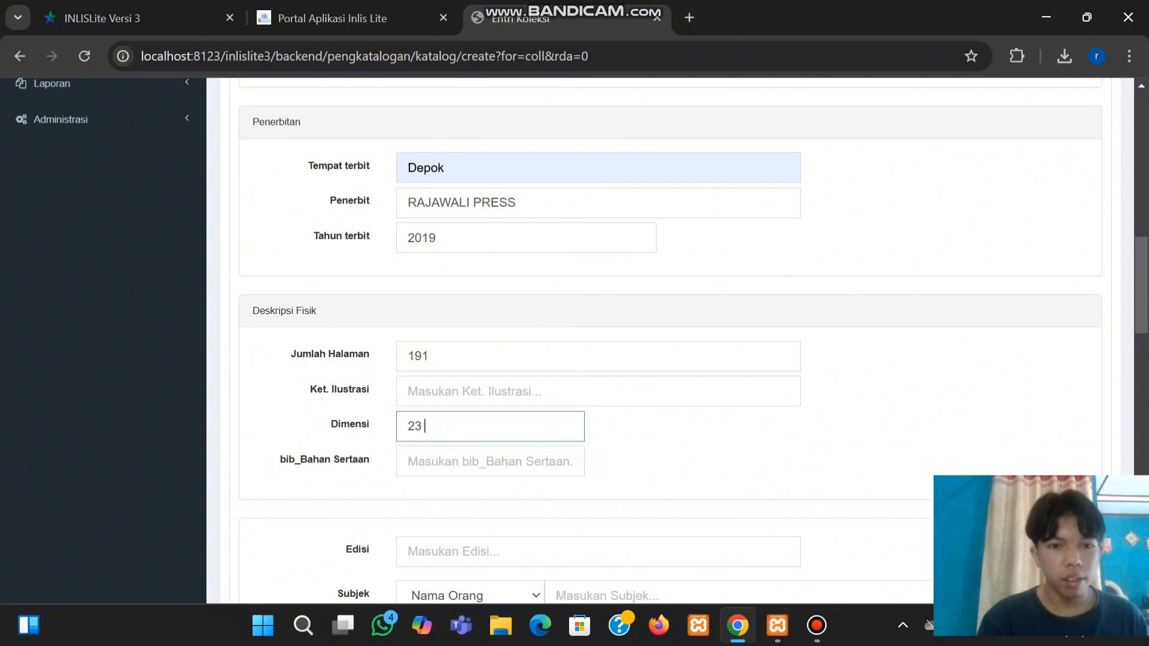
pyautogui.scroll(-2, 598, 341)
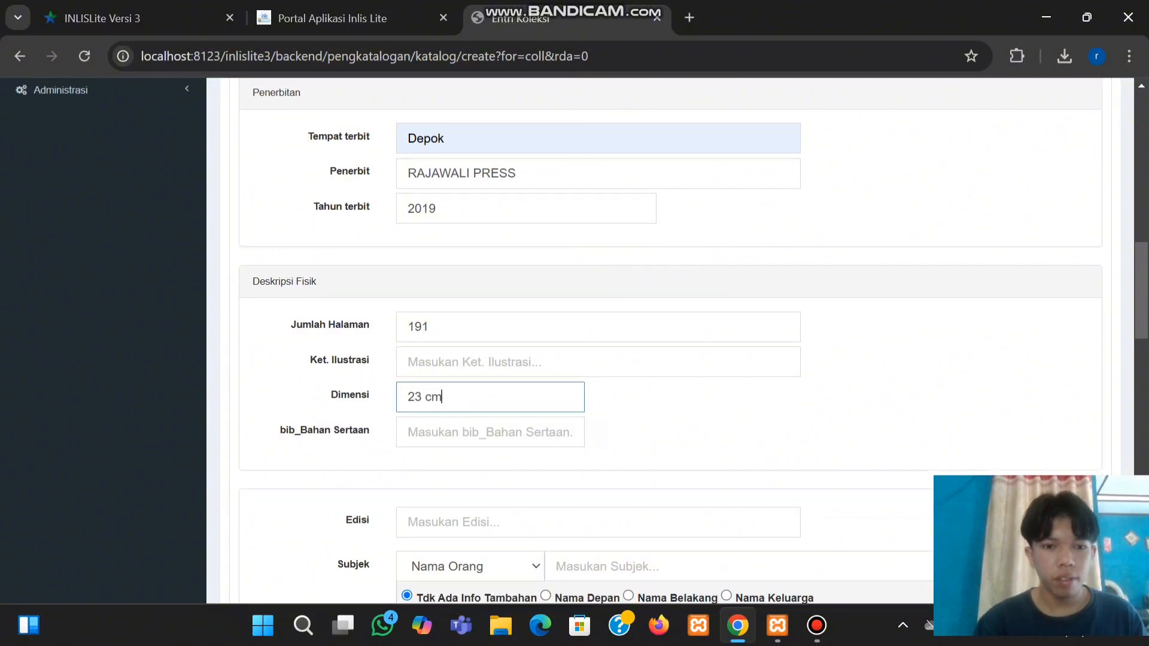
pyautogui.click(599, 433)
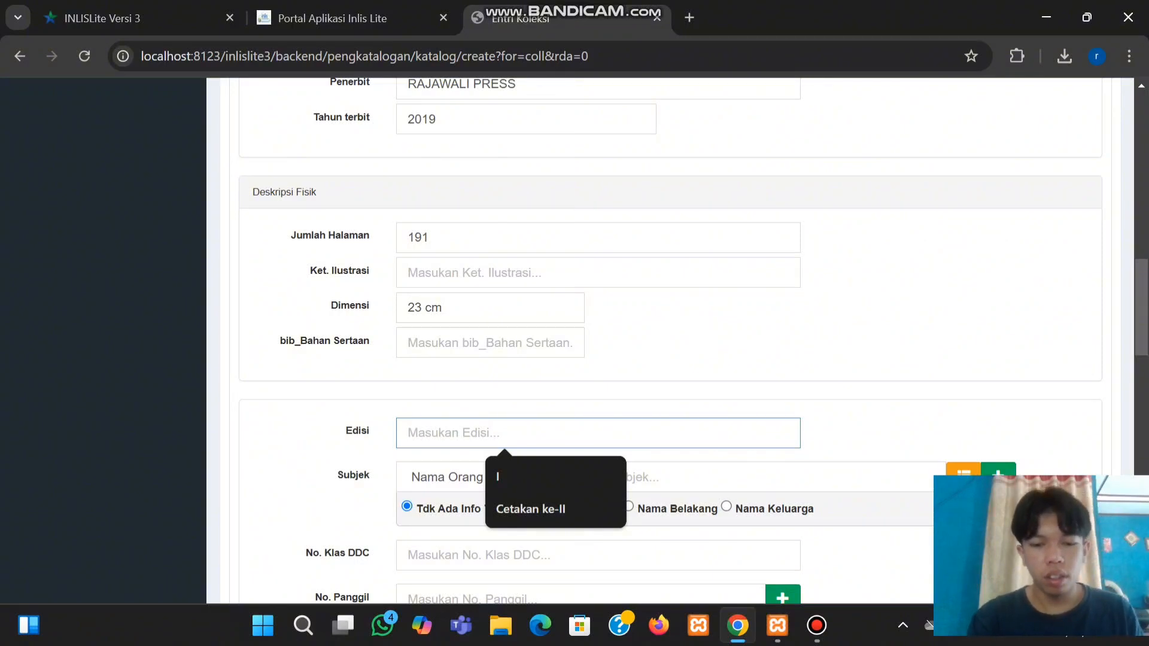
# Set the edition to I
pyautogui.write('I')
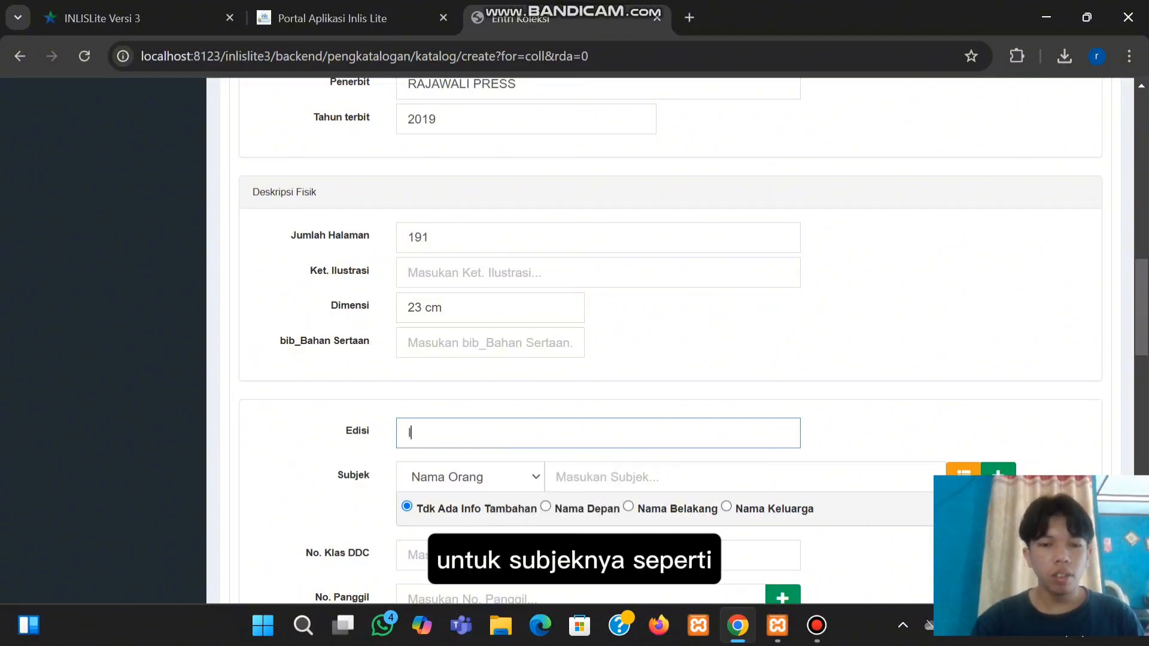
pyautogui.scroll(-2, 598, 341)
pyautogui.scroll(-2, 598, 341)
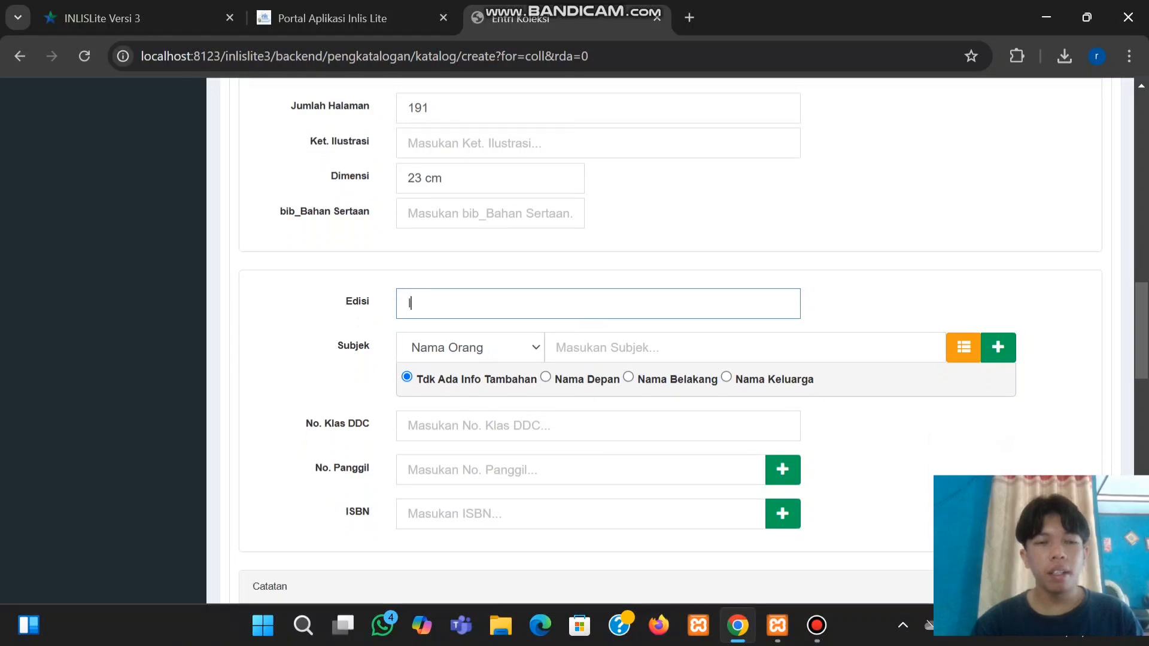
pyautogui.scroll(1, 598, 341)
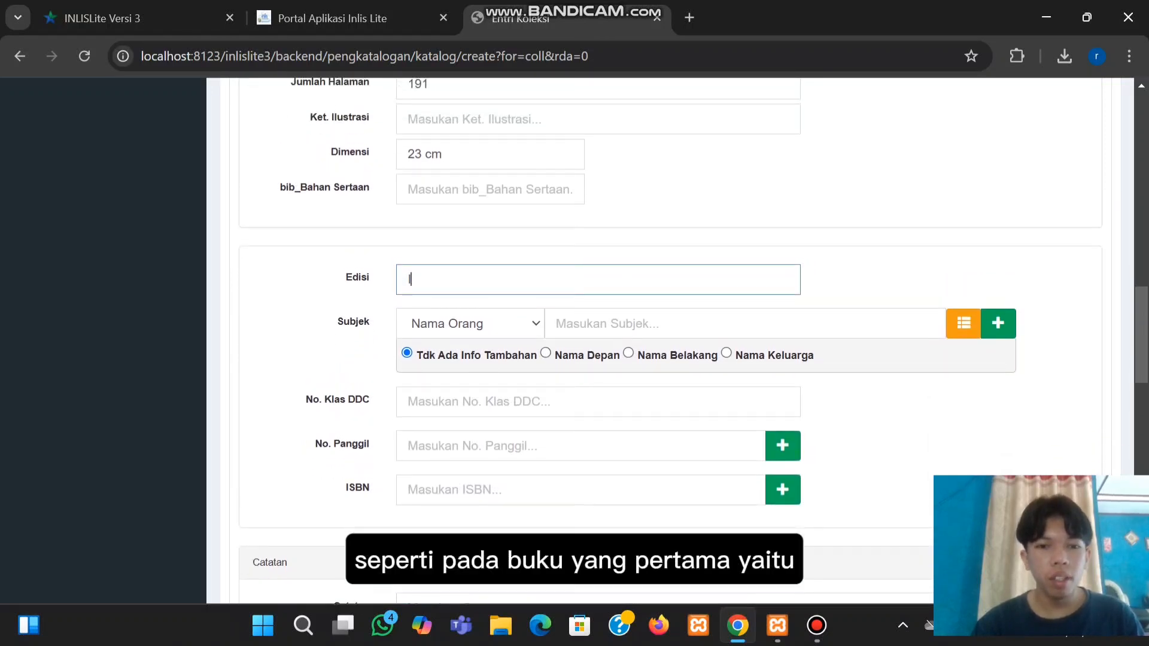
# Add the Topikal subject 'Perpustakaan-administrasi umum'
pyautogui.click(503, 323)
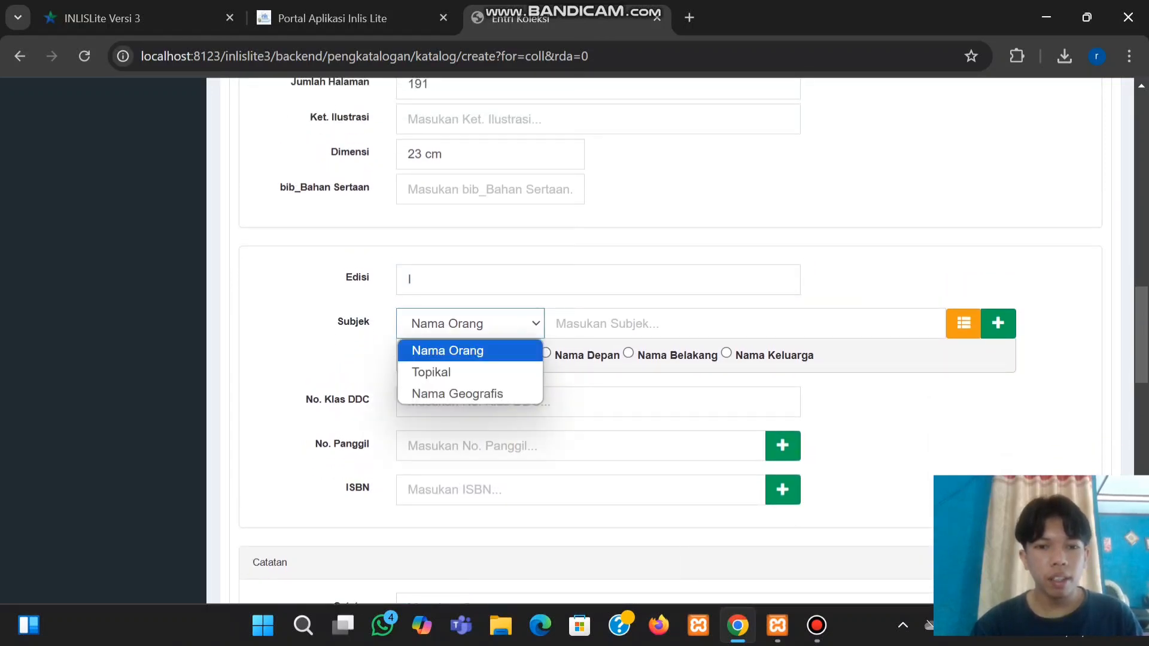
pyautogui.click(455, 373)
pyautogui.click(652, 324)
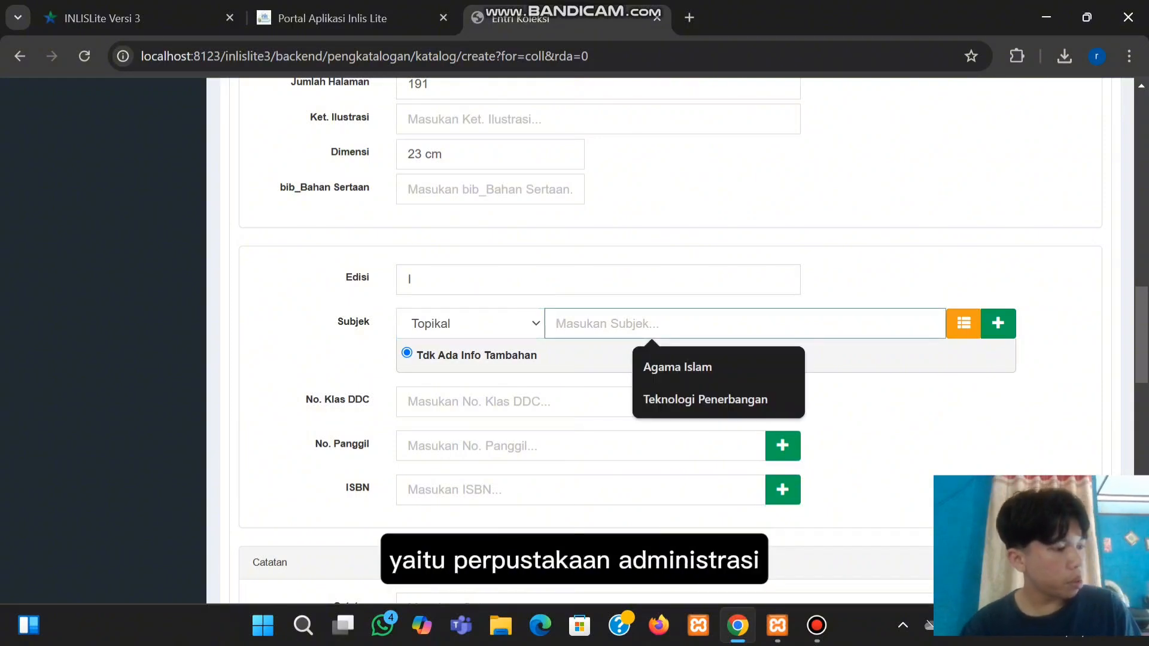
pyautogui.write('Perpis')
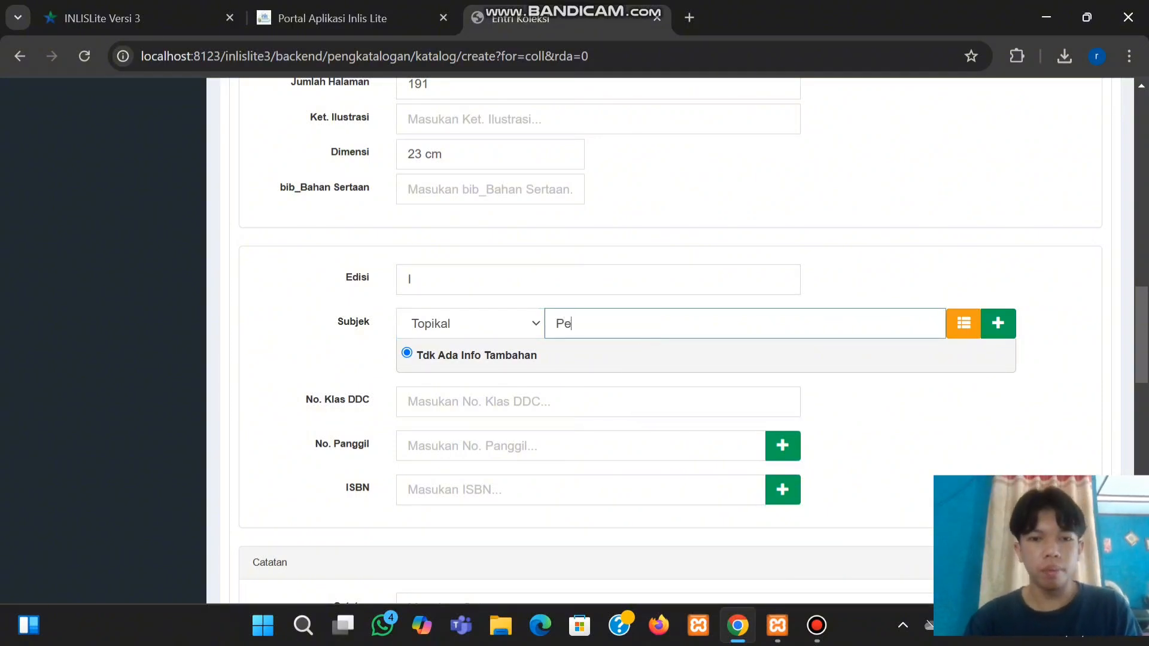
pyautogui.press('BackSpace')
pyautogui.press('BackSpace')
pyautogui.write('ustala')
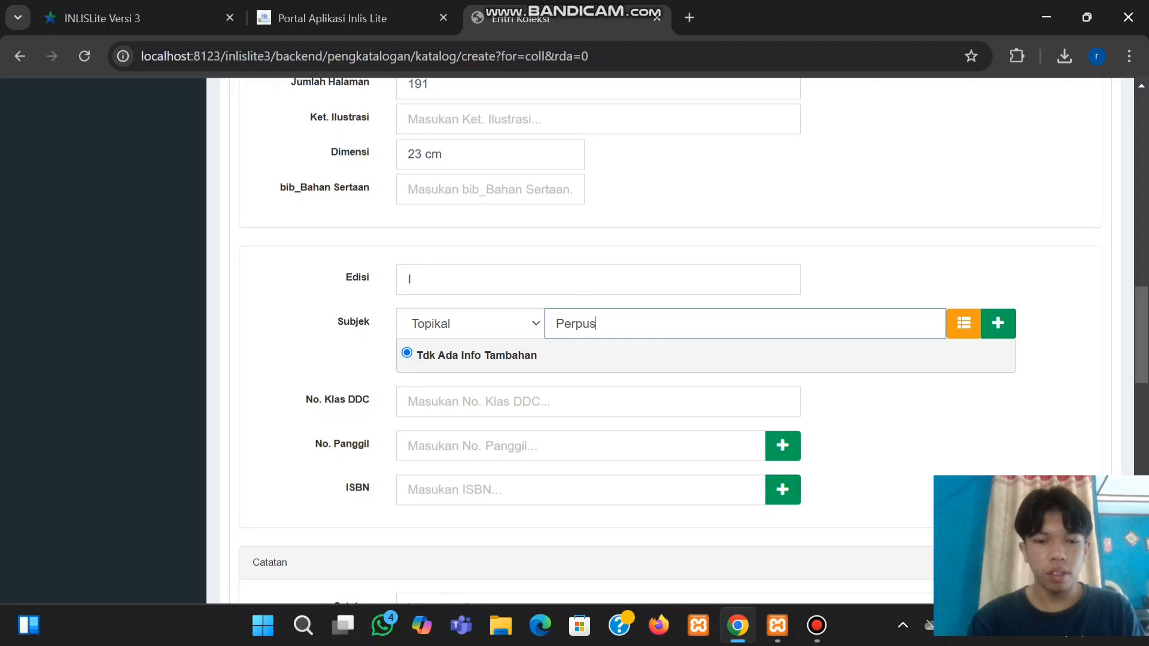
pyautogui.press('BackSpace')
pyautogui.press('BackSpace')
pyautogui.write('ka')
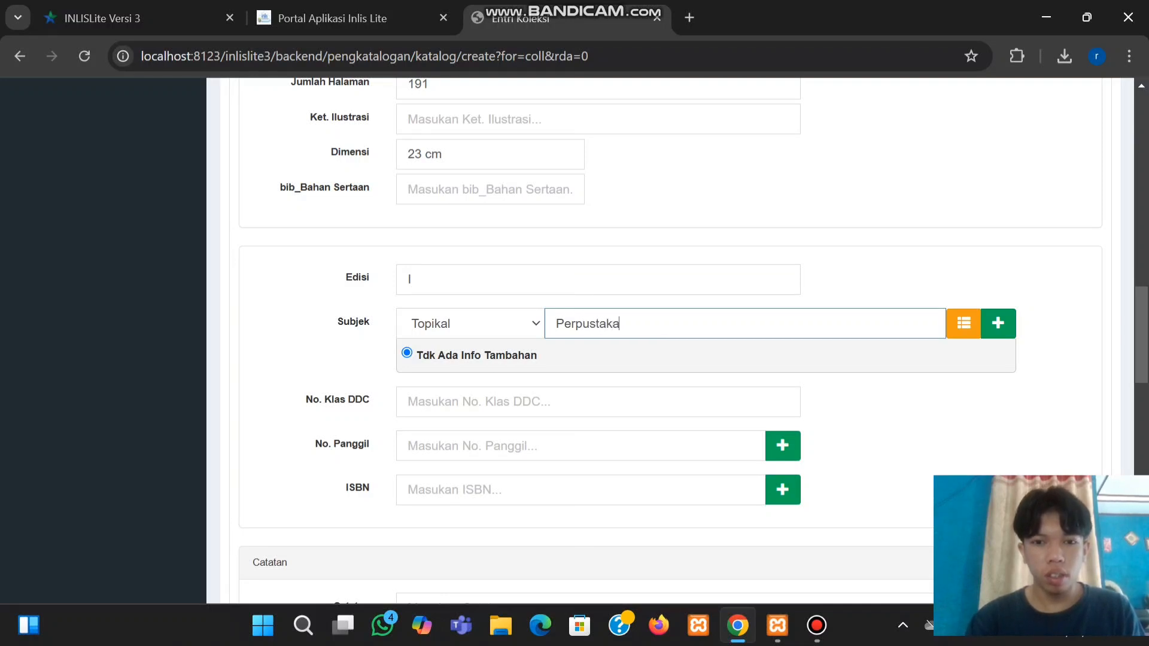
pyautogui.write('an-adm')
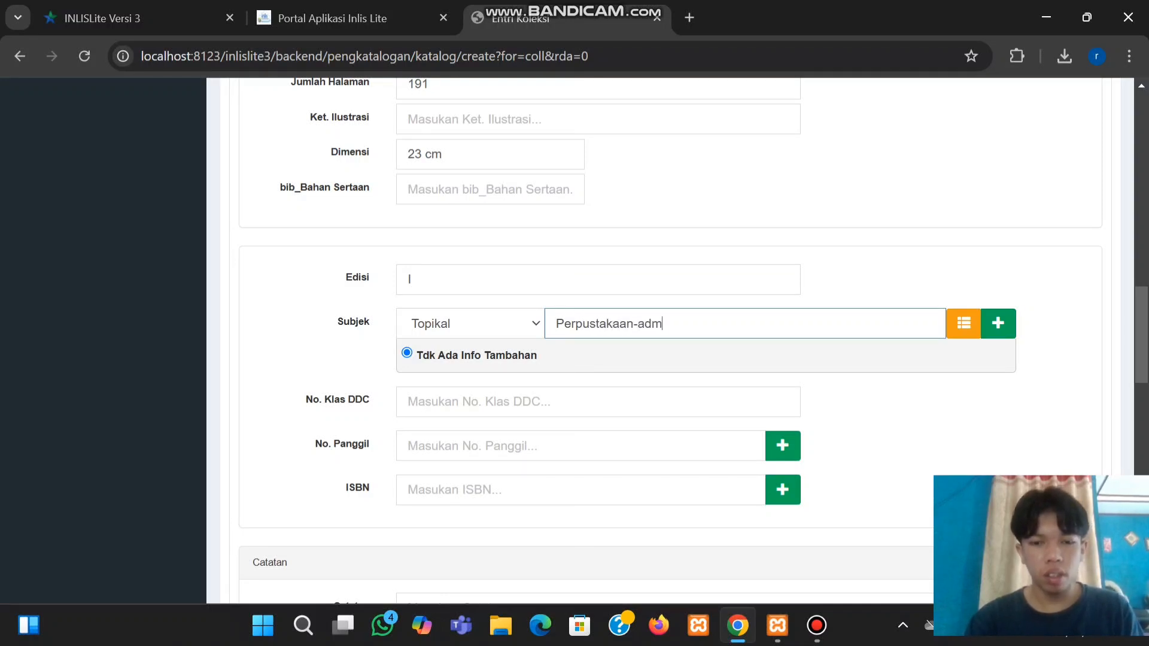
pyautogui.write('in')
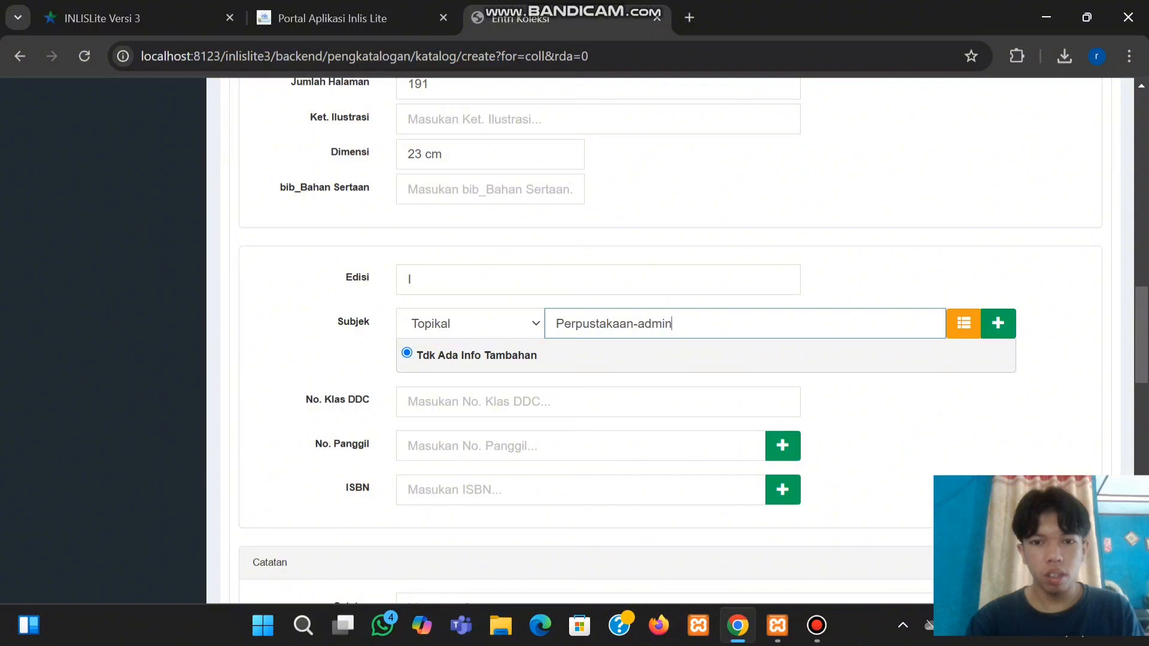
pyautogui.write('istrasi u')
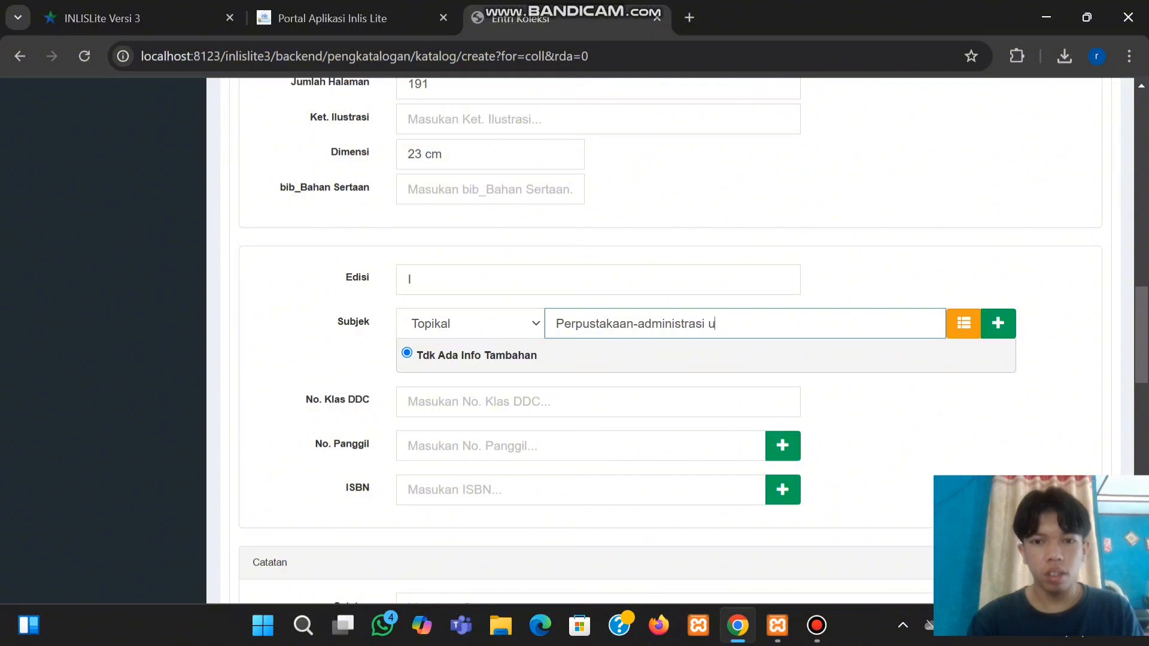
pyautogui.write('mum')
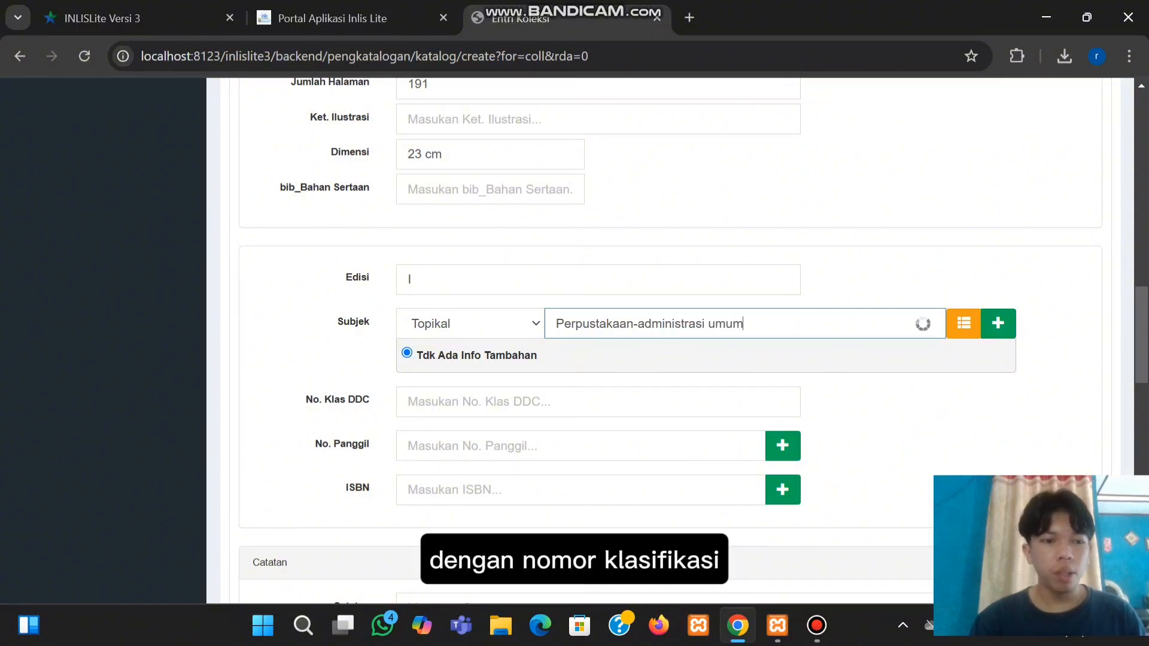
# Enter DDC class number 025.1
pyautogui.click(514, 401)
pyautogui.write('0')
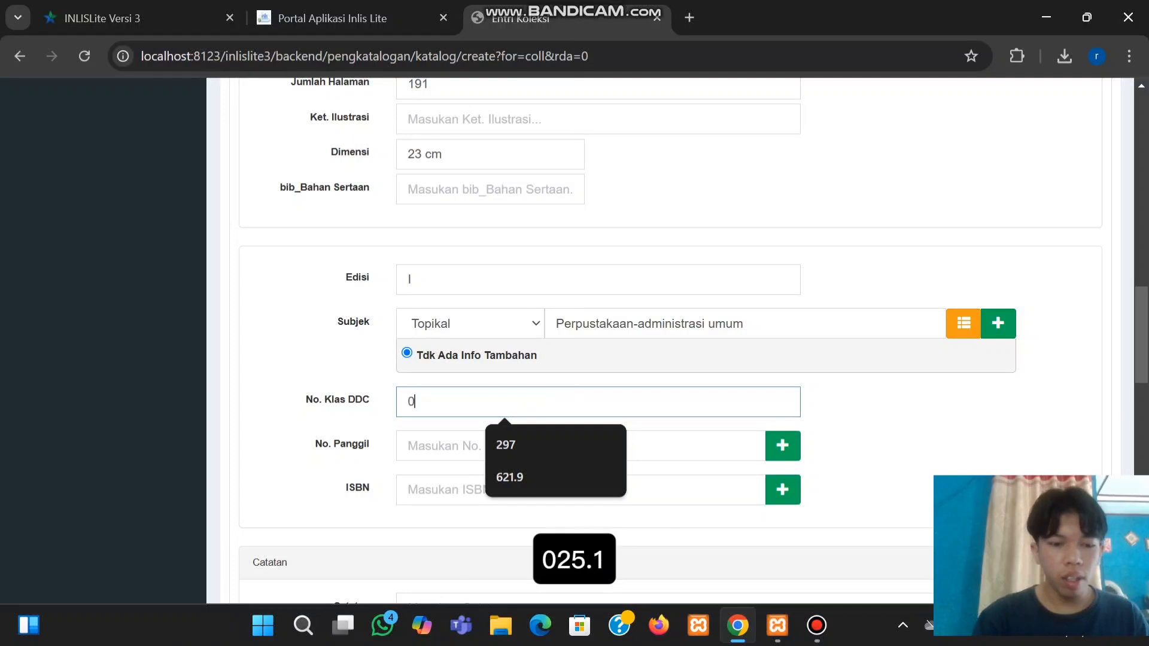
pyautogui.write('25.')
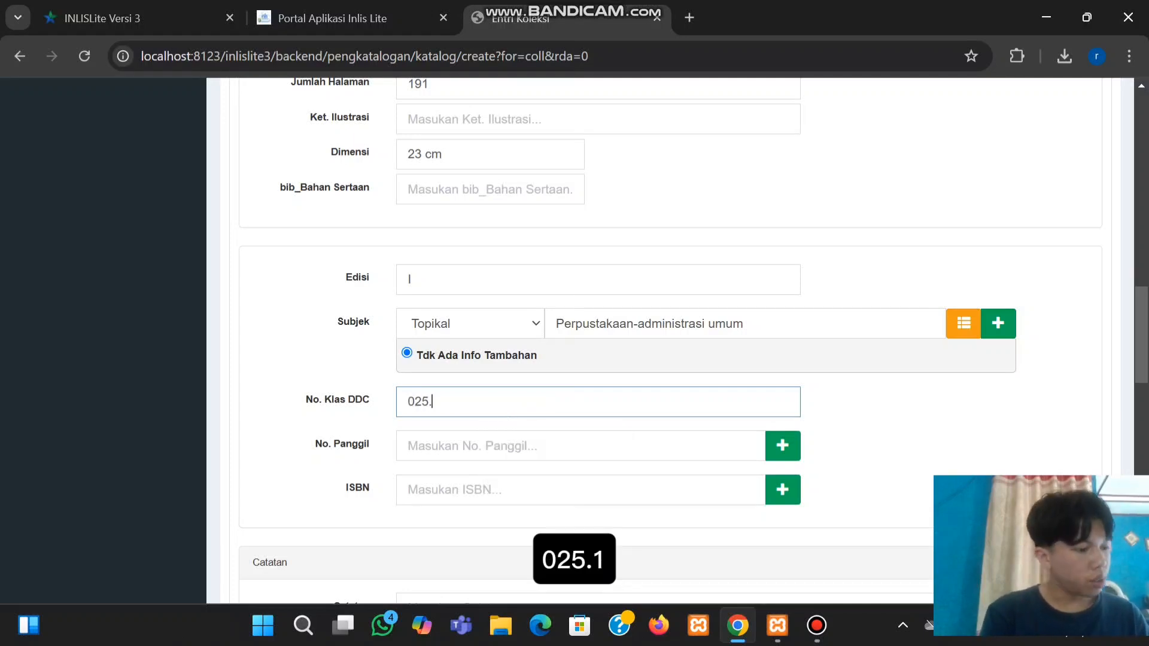
pyautogui.write('1')
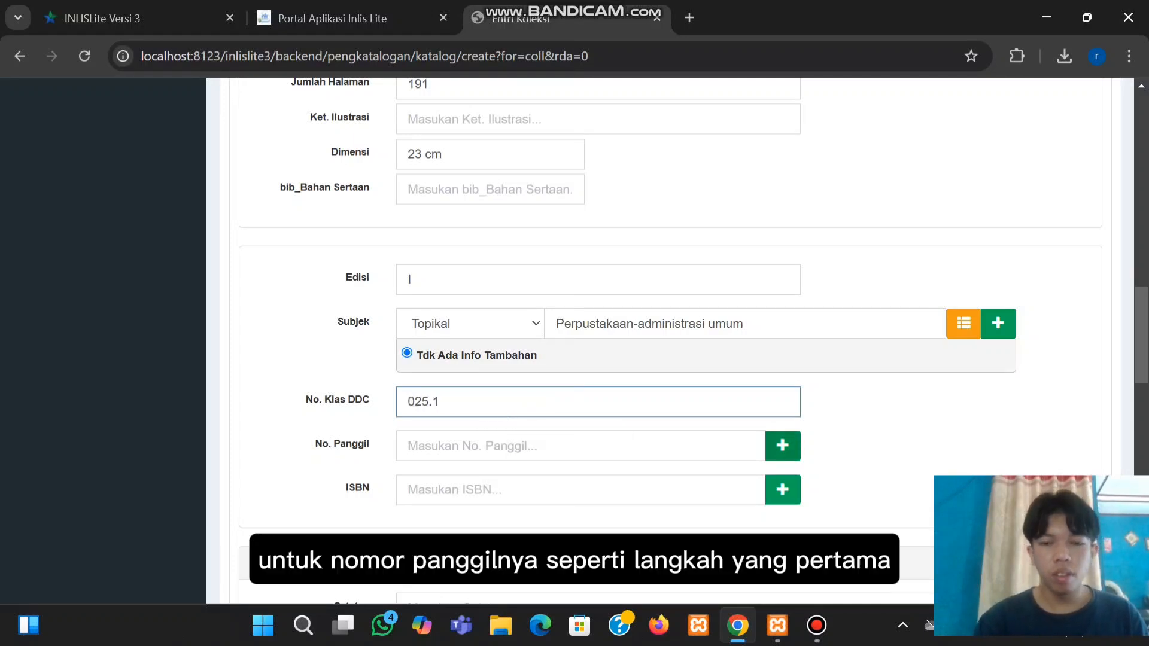
pyautogui.scroll(-1, 598, 335)
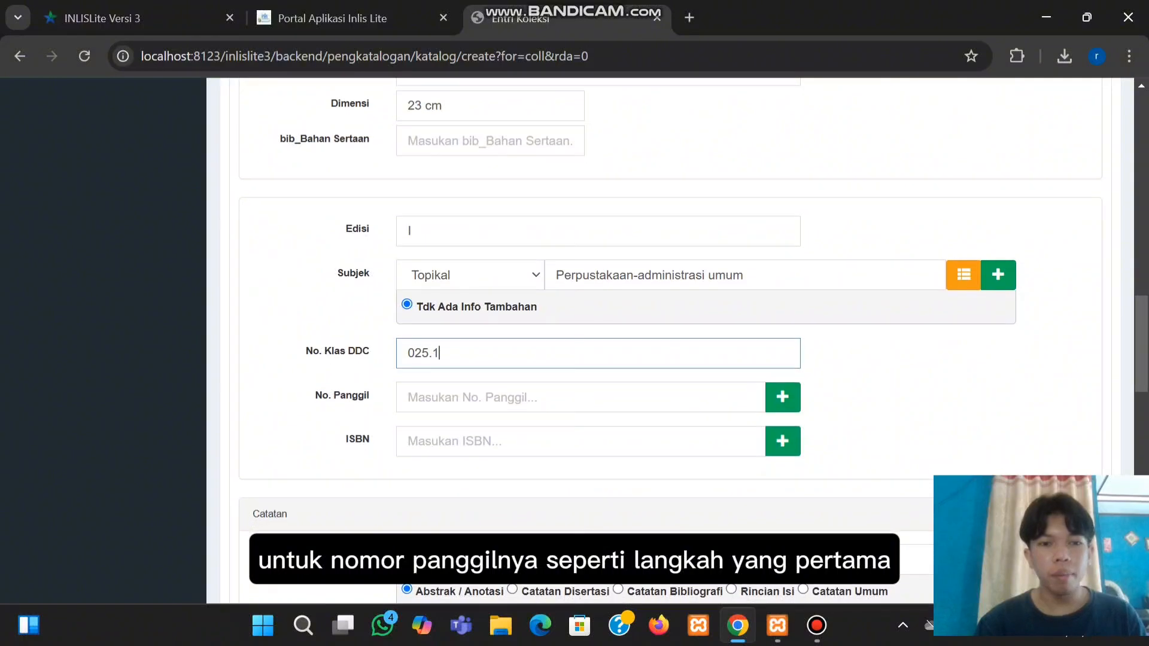
# Generate the call number 025.1 RAH m and begin typing the ISBN, starting 978-
pyautogui.click(782, 397)
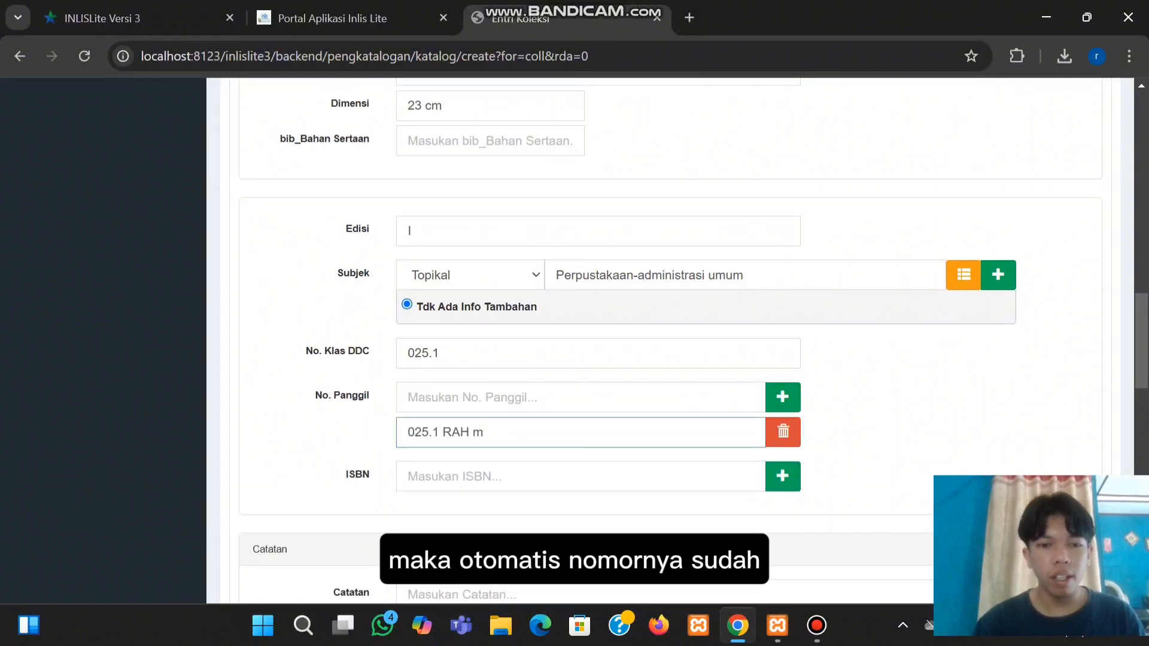
pyautogui.click(478, 477)
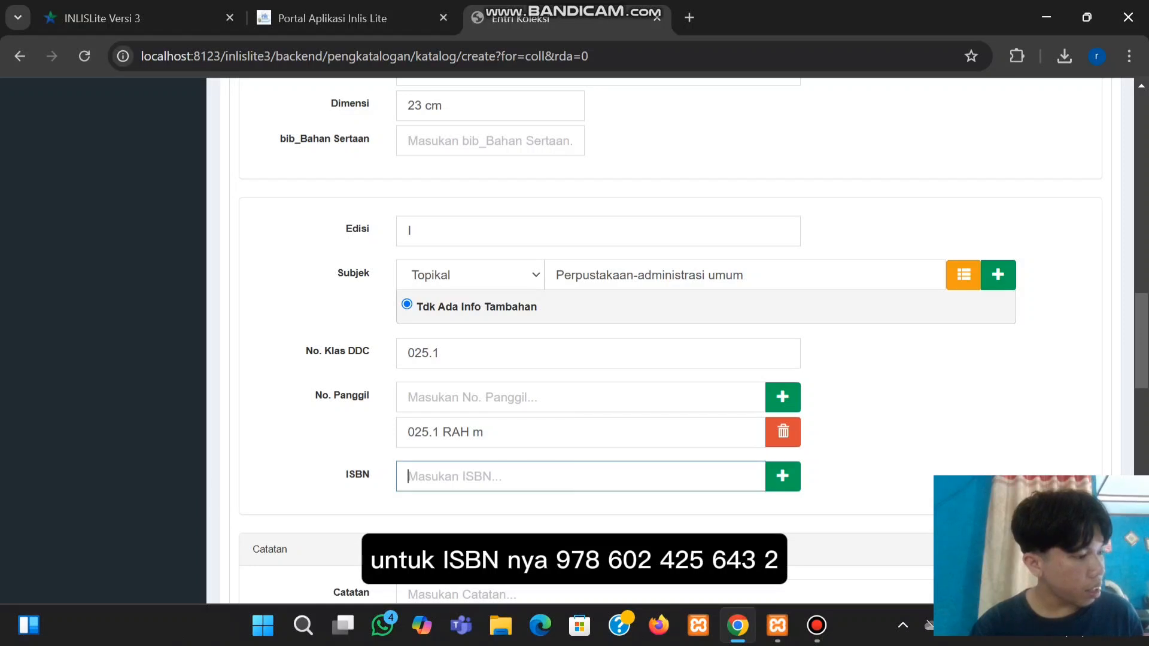
pyautogui.write('997')
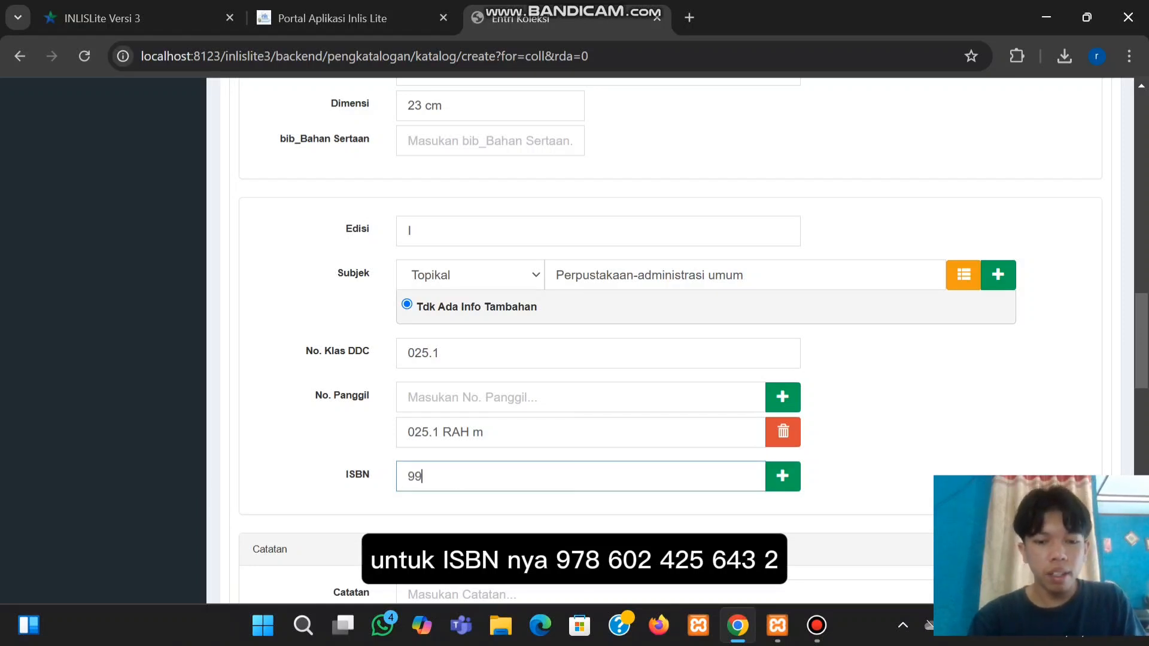
pyautogui.press('BackSpace')
pyautogui.press('BackSpace')
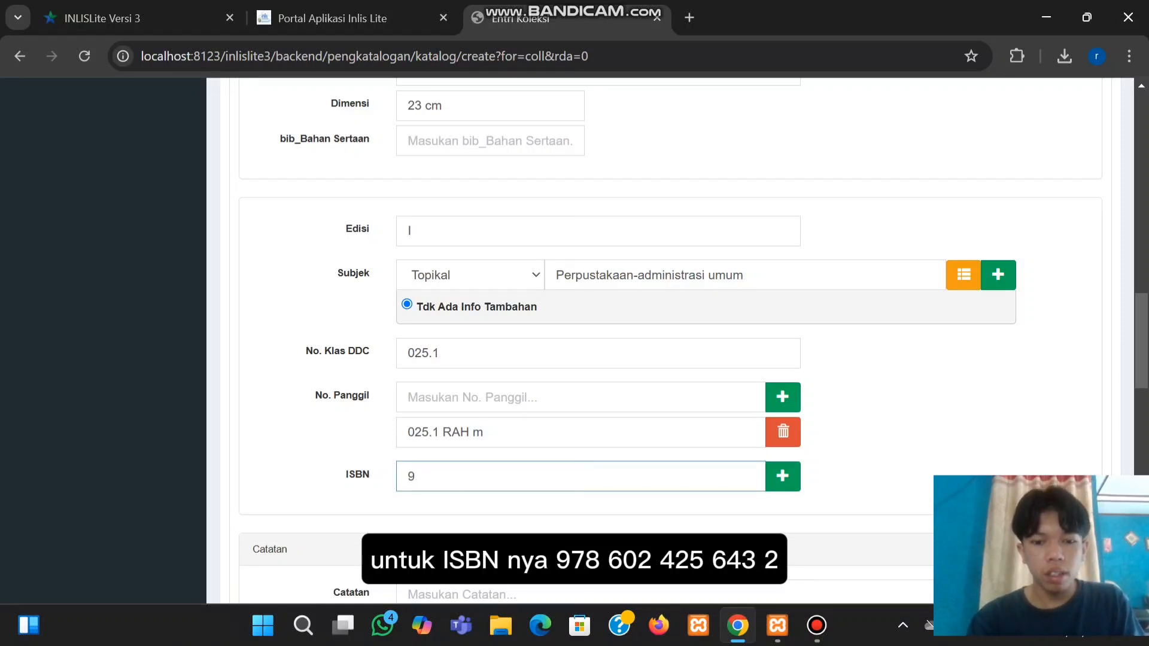
pyautogui.write('78-')
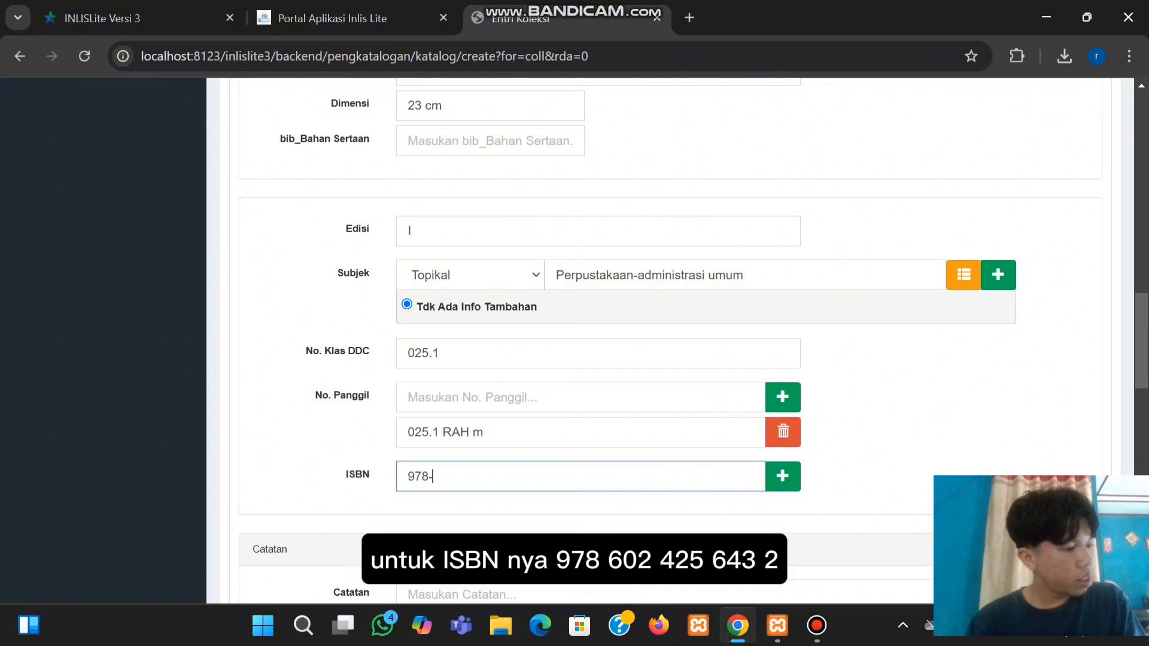
pyautogui.write('602')
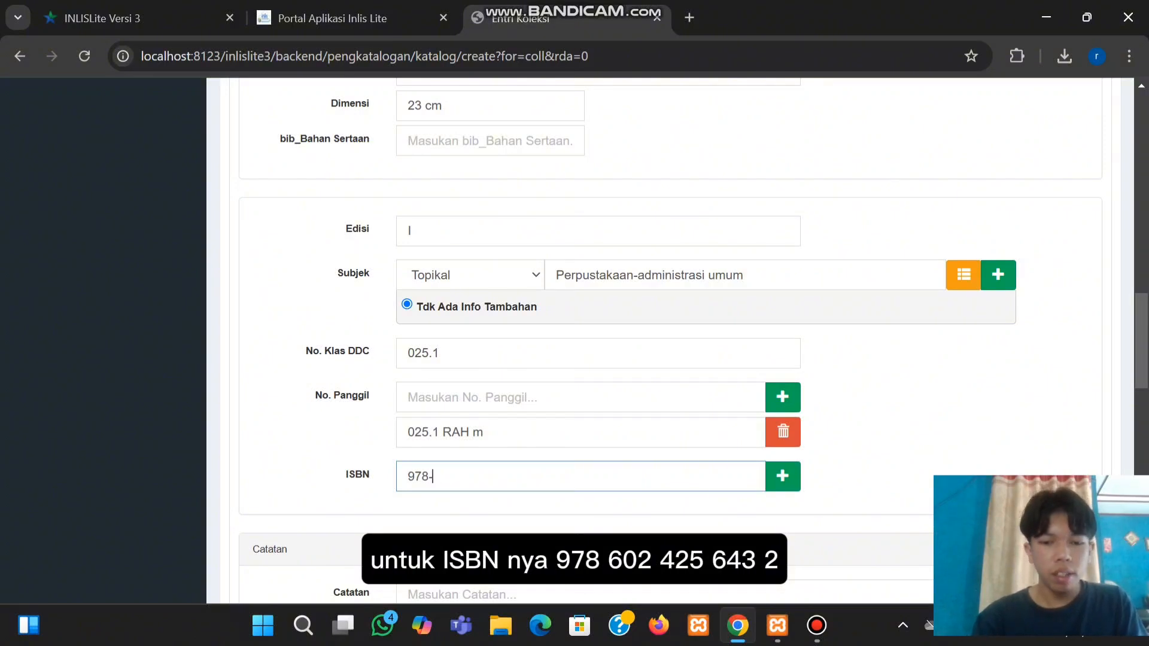
pyautogui.write('-')
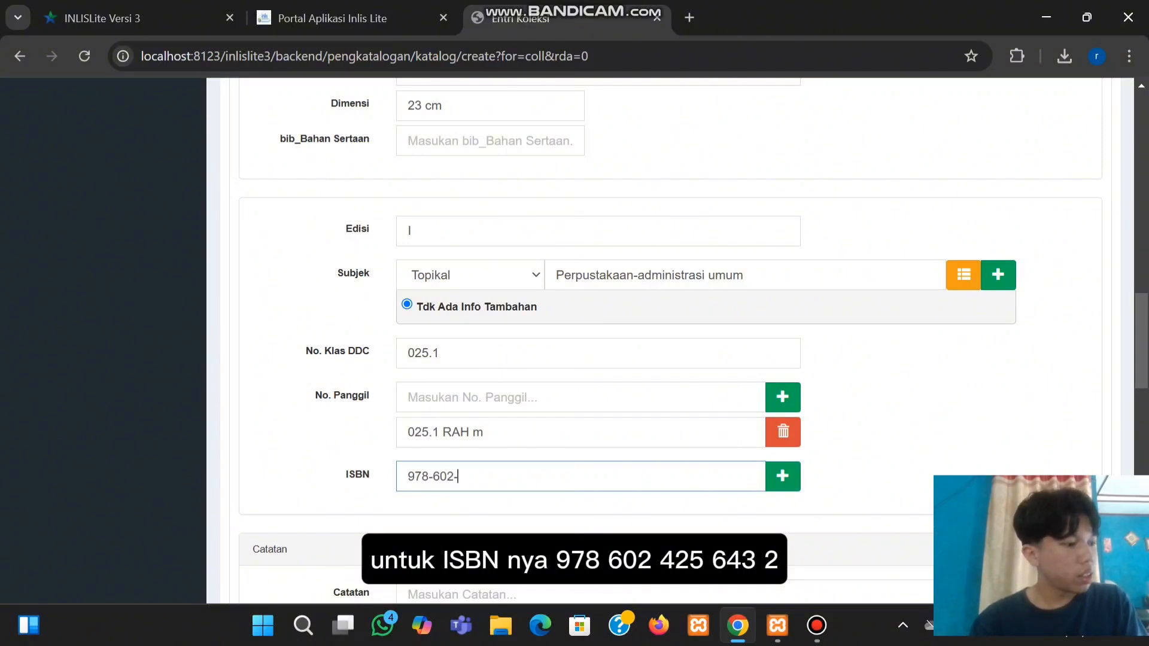
pyautogui.write('42')
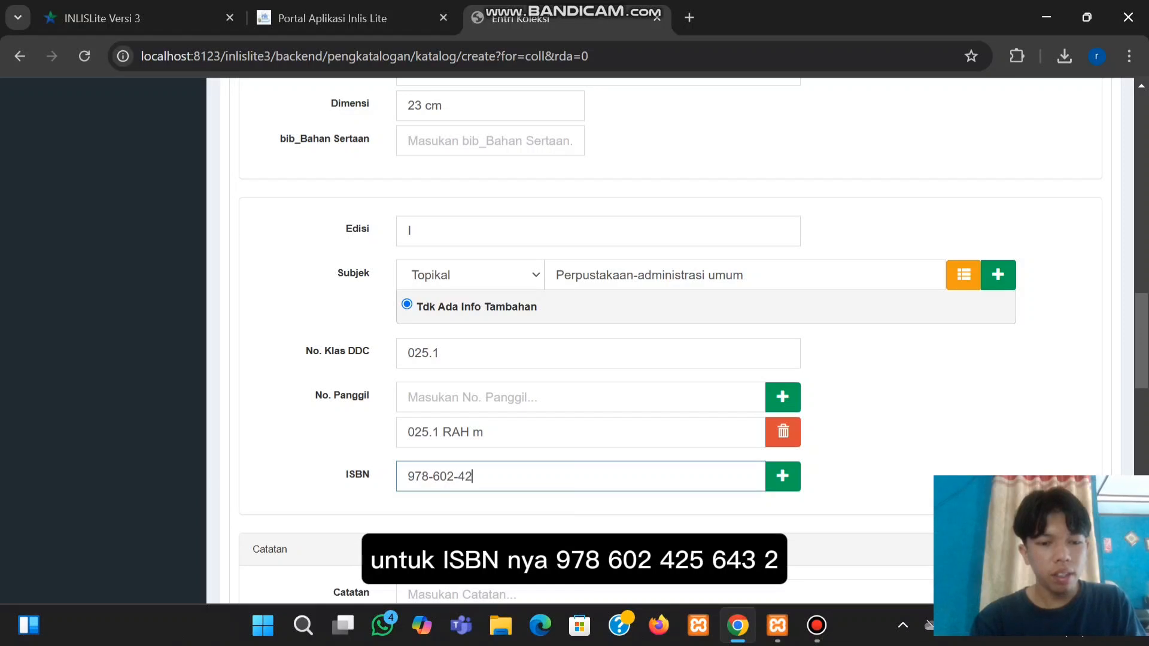
pyautogui.write('5-')
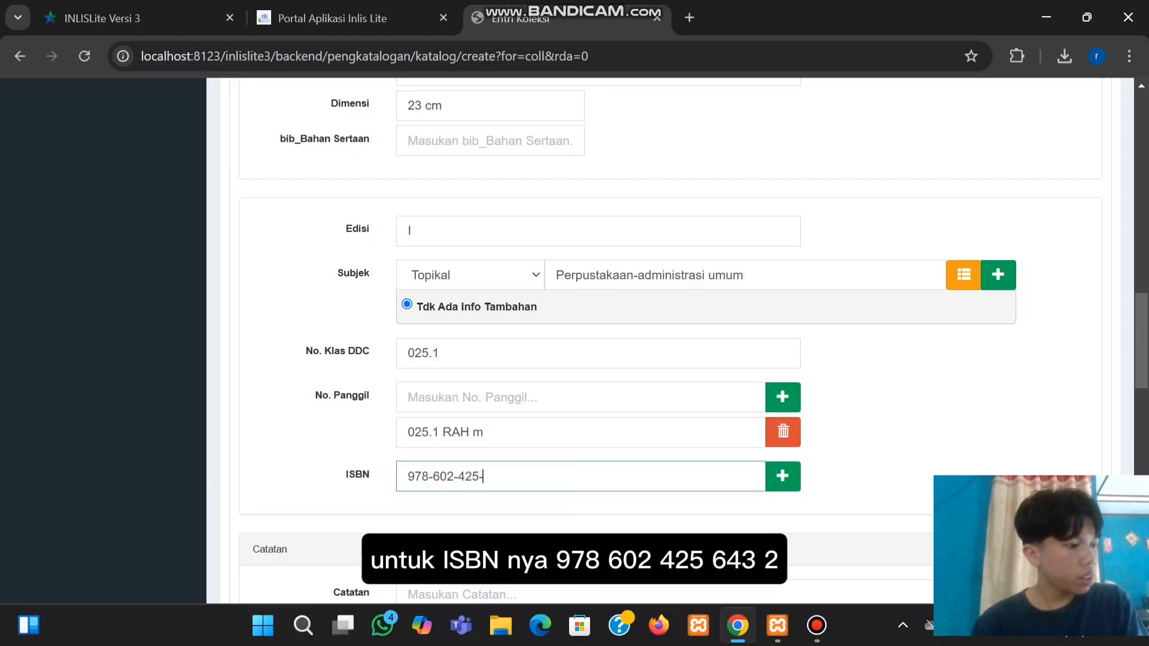
pyautogui.write('643-')
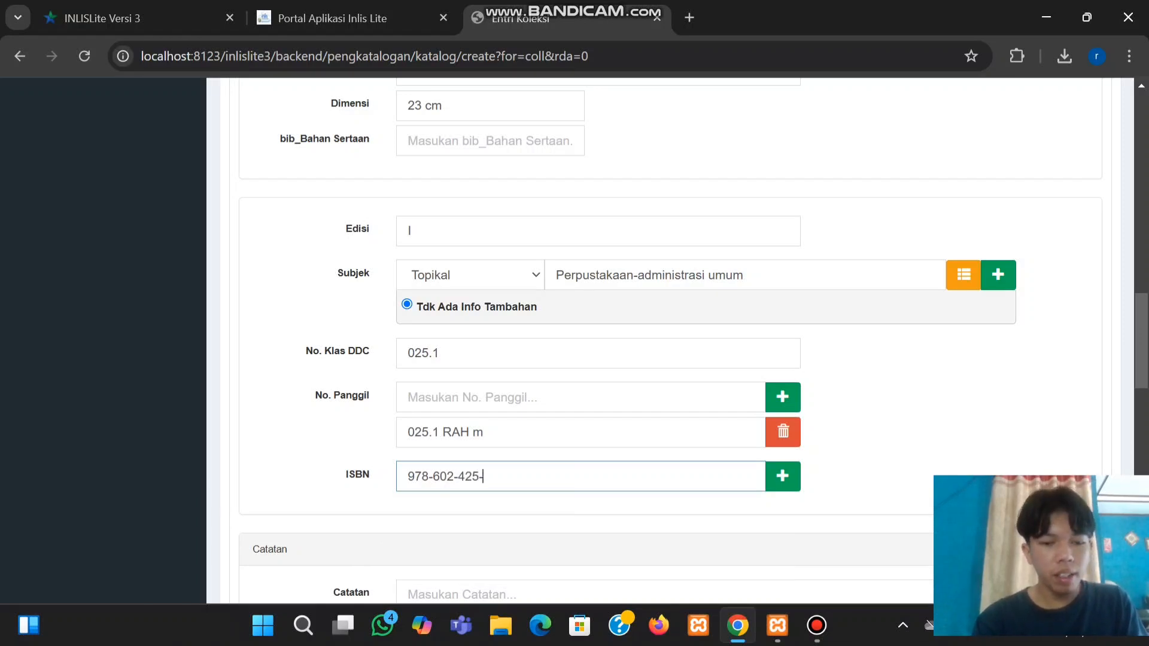
pyautogui.write('2')
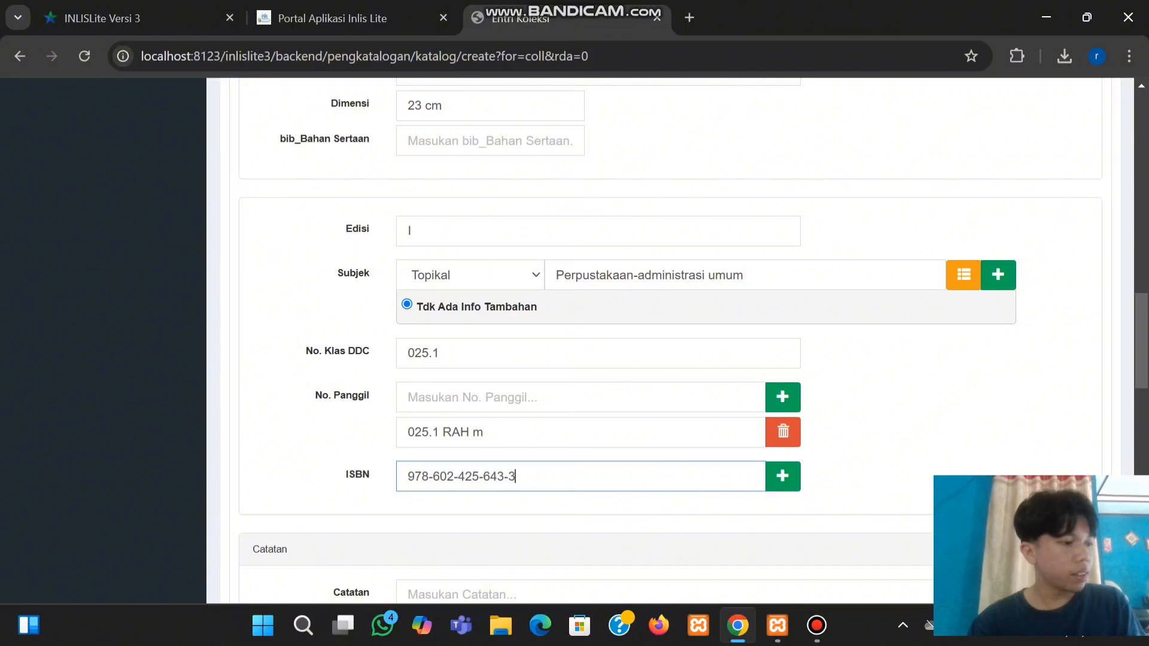
# Set the copy's acquisition source type to Pembelian
pyautogui.scroll(-3, 681, 339)
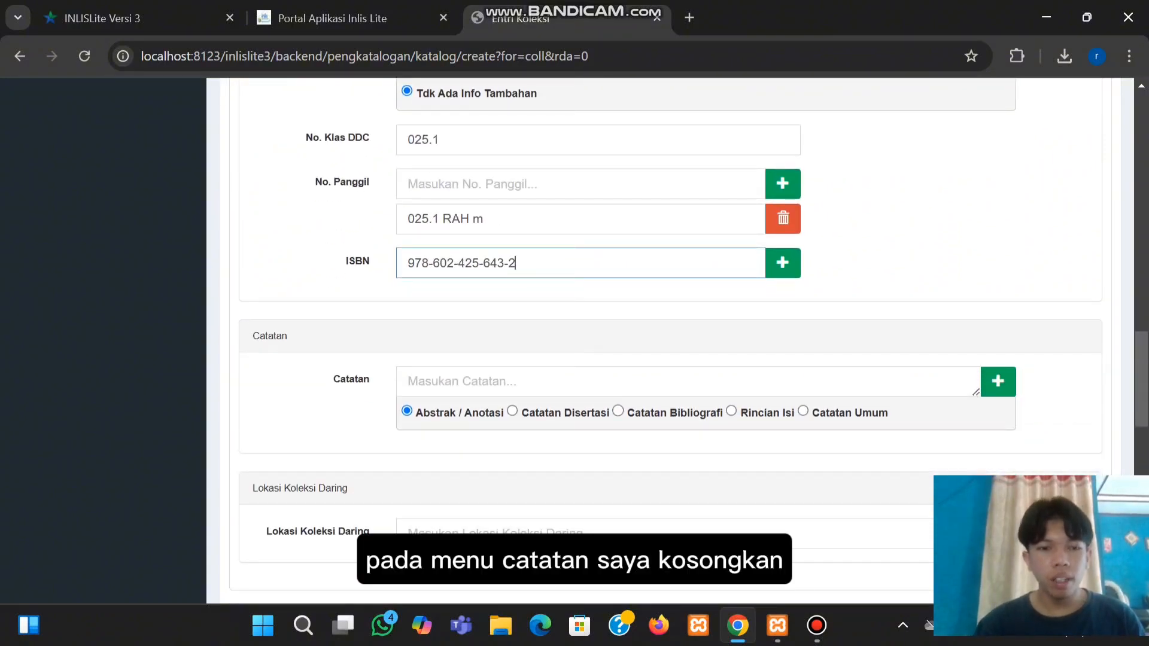
pyautogui.scroll(-3, 681, 340)
pyautogui.scroll(-4, 681, 340)
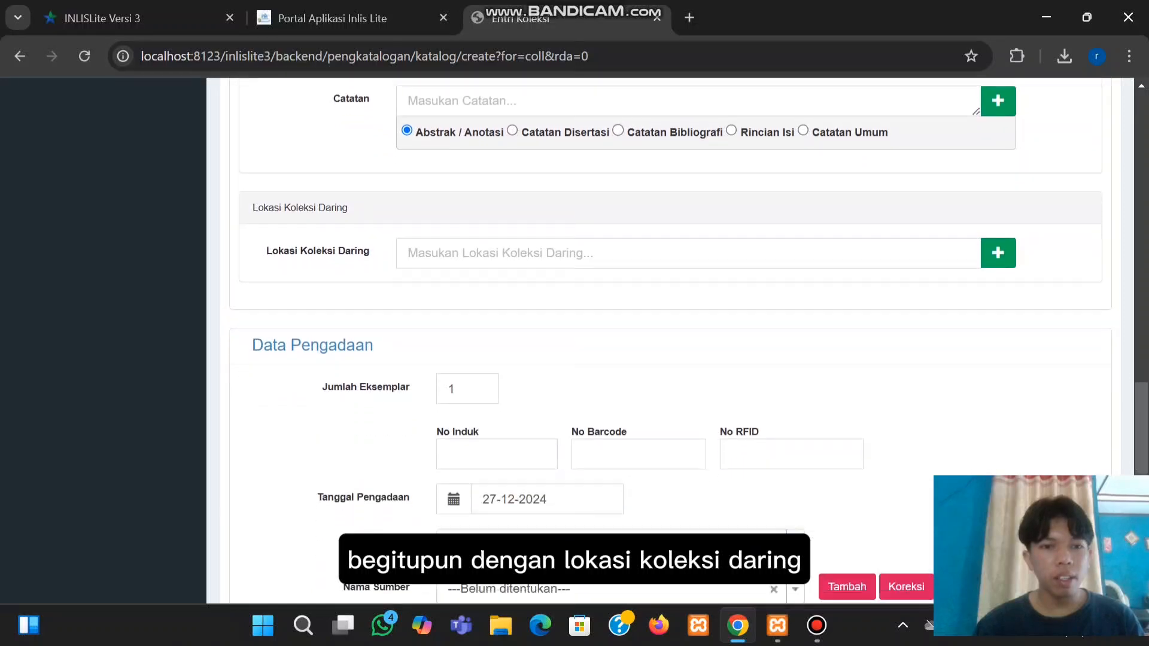
pyautogui.scroll(-1, 680, 340)
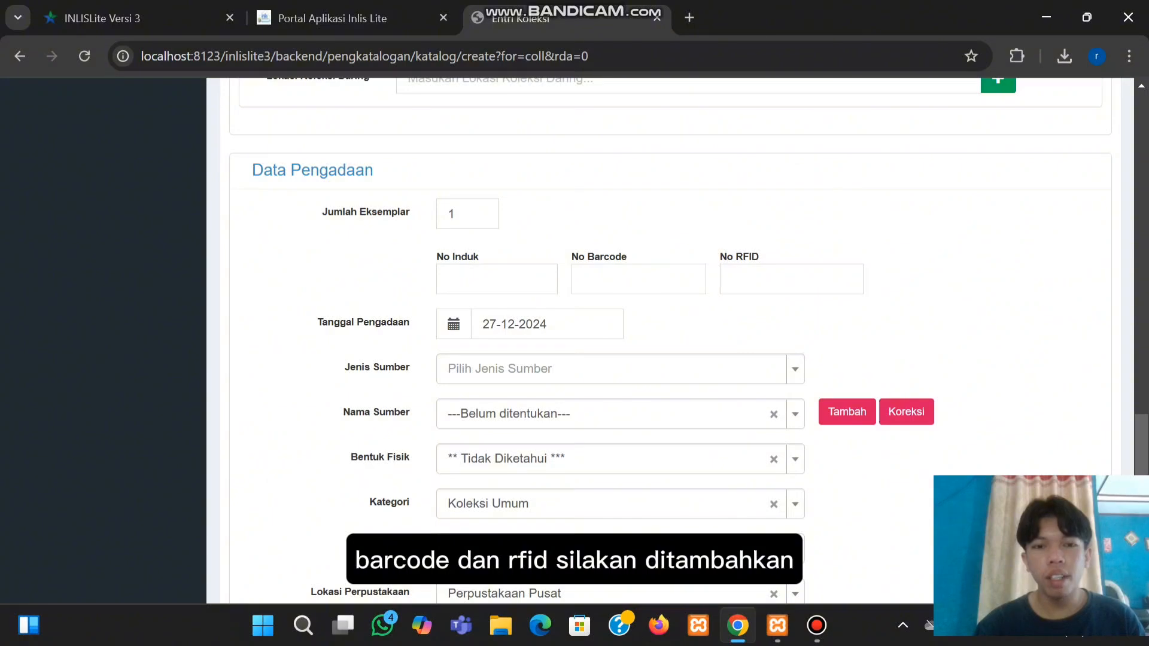
pyautogui.scroll(-1, 670, 339)
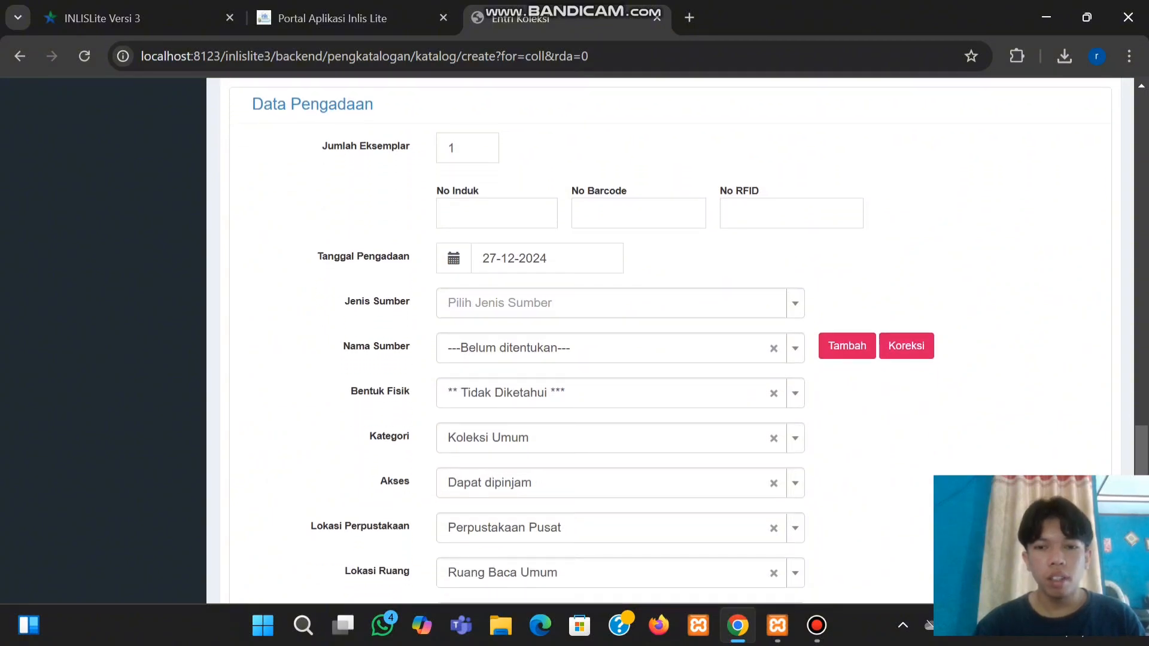
pyautogui.click(620, 303)
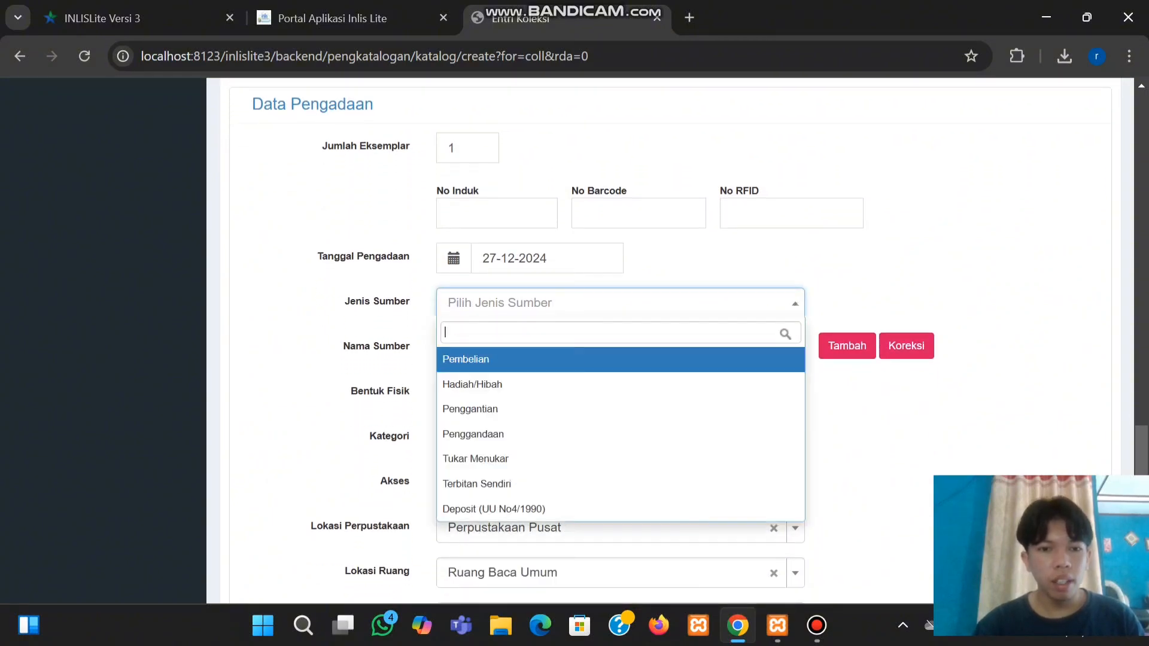
pyautogui.press('Return')
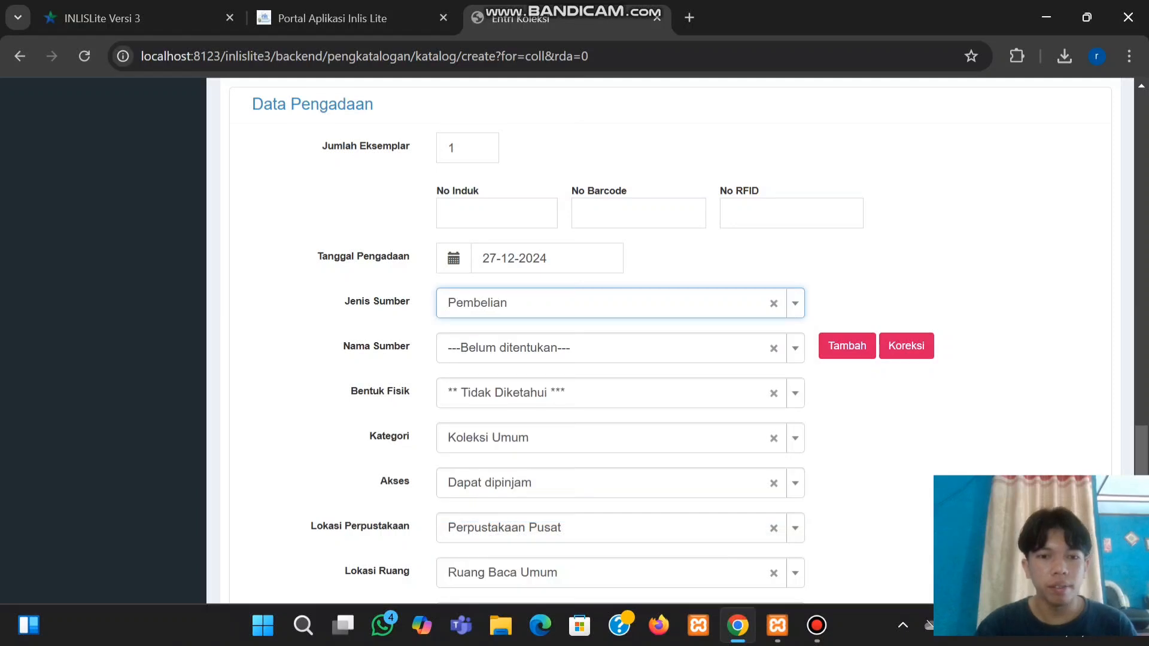
# Set physical form to Buku and keep access as Dapat dipinjam
pyautogui.click(620, 393)
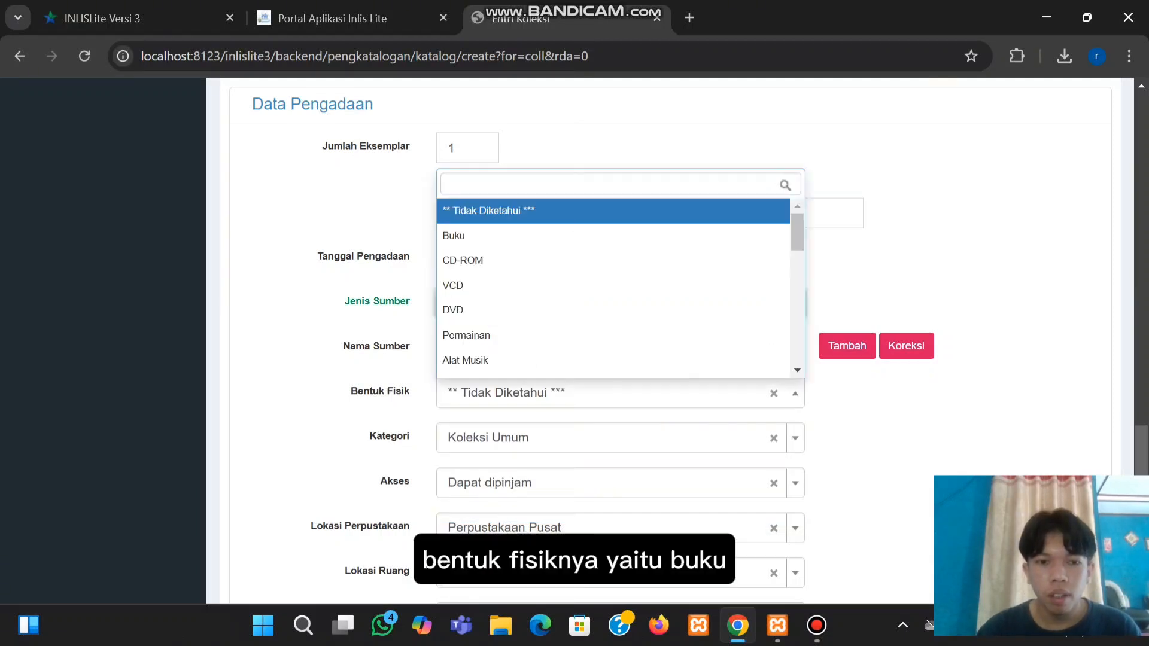
pyautogui.press('Down')
pyautogui.press('Down')
pyautogui.press('Down')
pyautogui.press('Down')
pyautogui.press('Up')
pyautogui.press('Up')
pyautogui.press('Up')
pyautogui.press('Return')
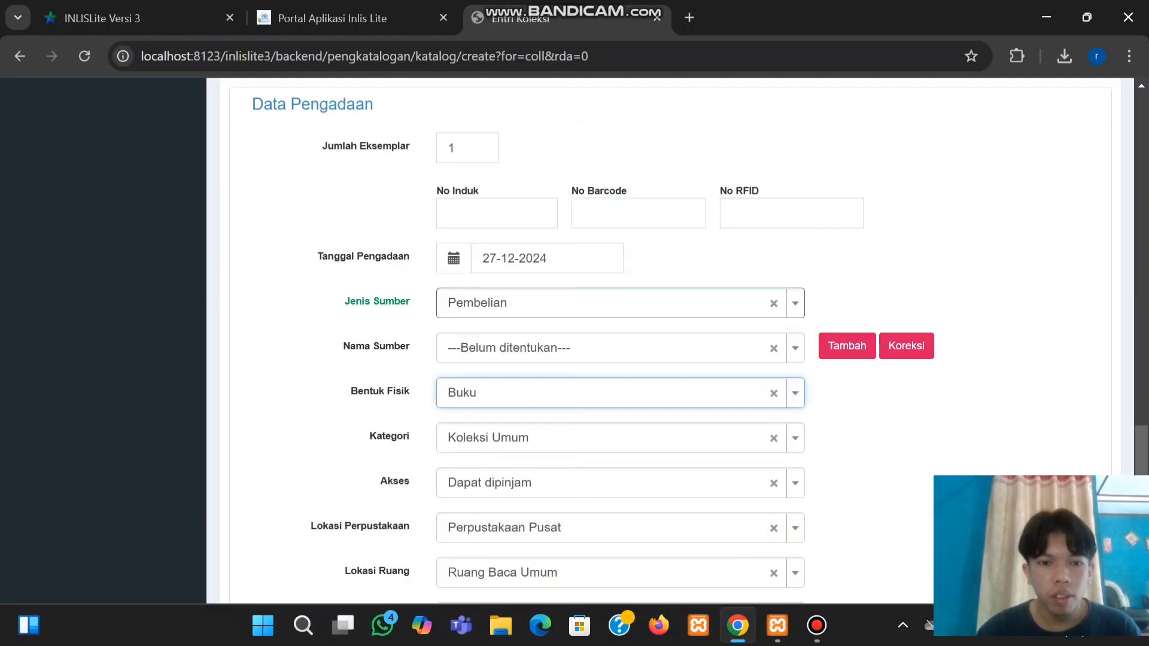
pyautogui.scroll(-2, 620, 342)
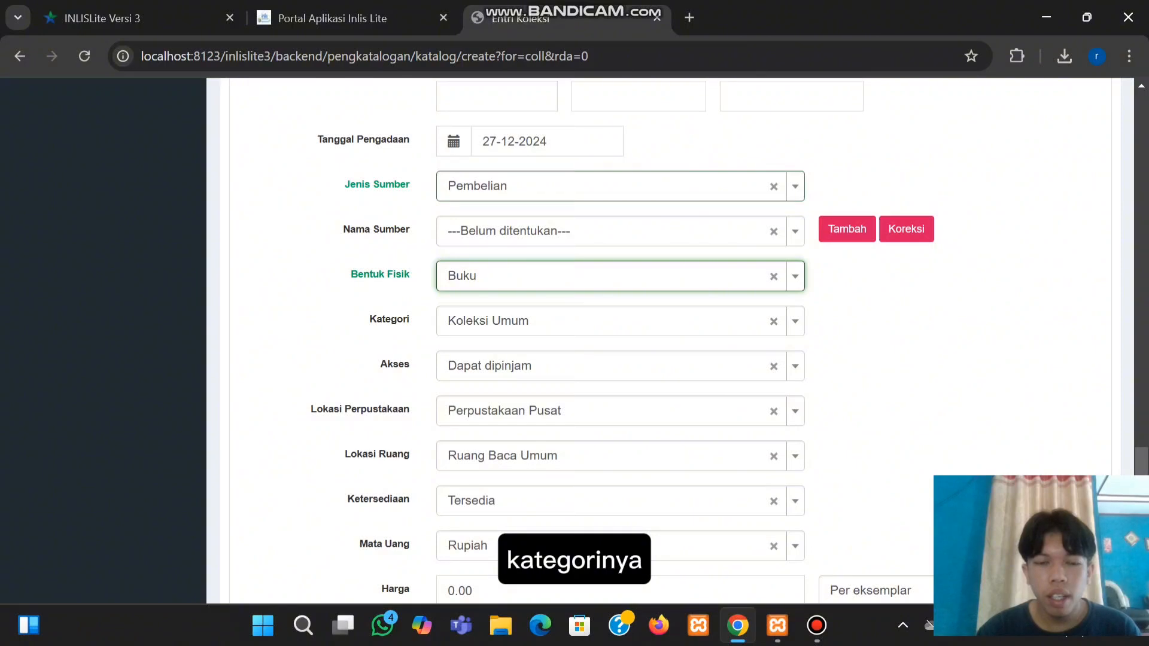
pyautogui.scroll(-1, 622, 341)
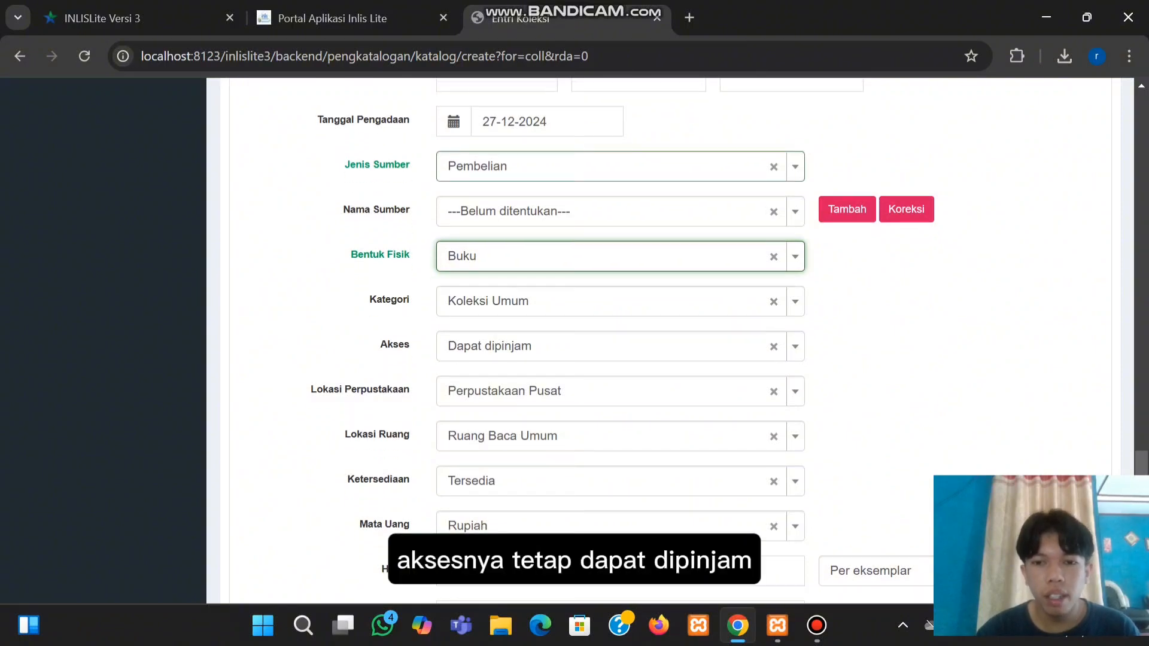
pyautogui.click(610, 346)
pyautogui.click(611, 402)
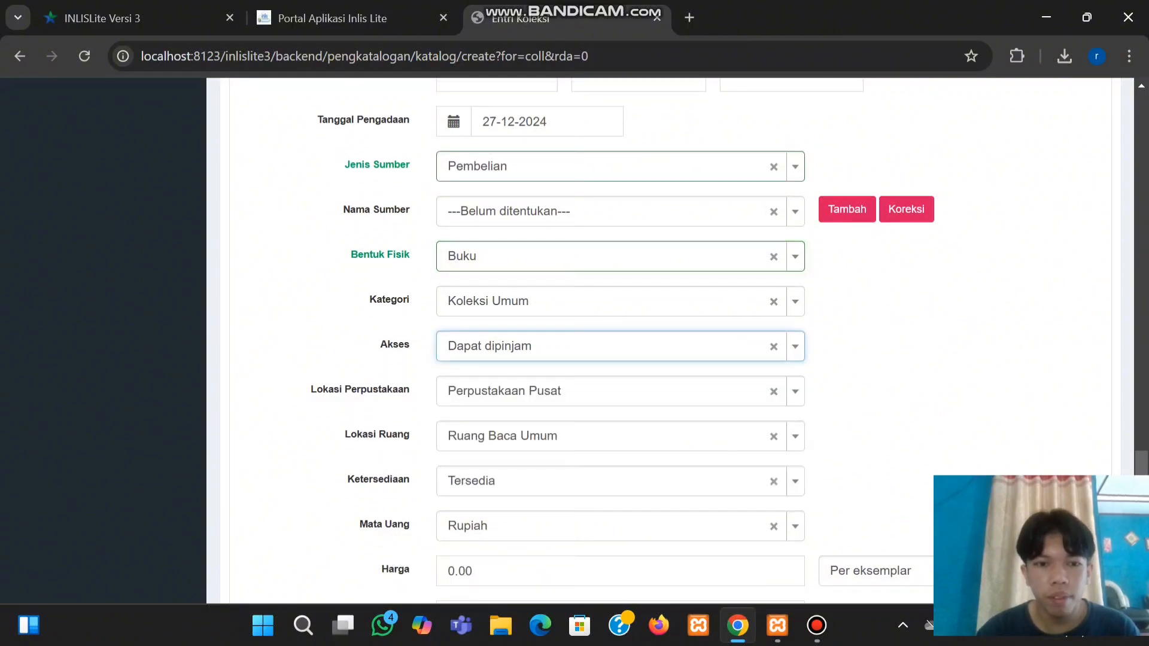
# Replace the default price with 35,000.00, keeping Per eksemplar
pyautogui.scroll(-3, 619, 341)
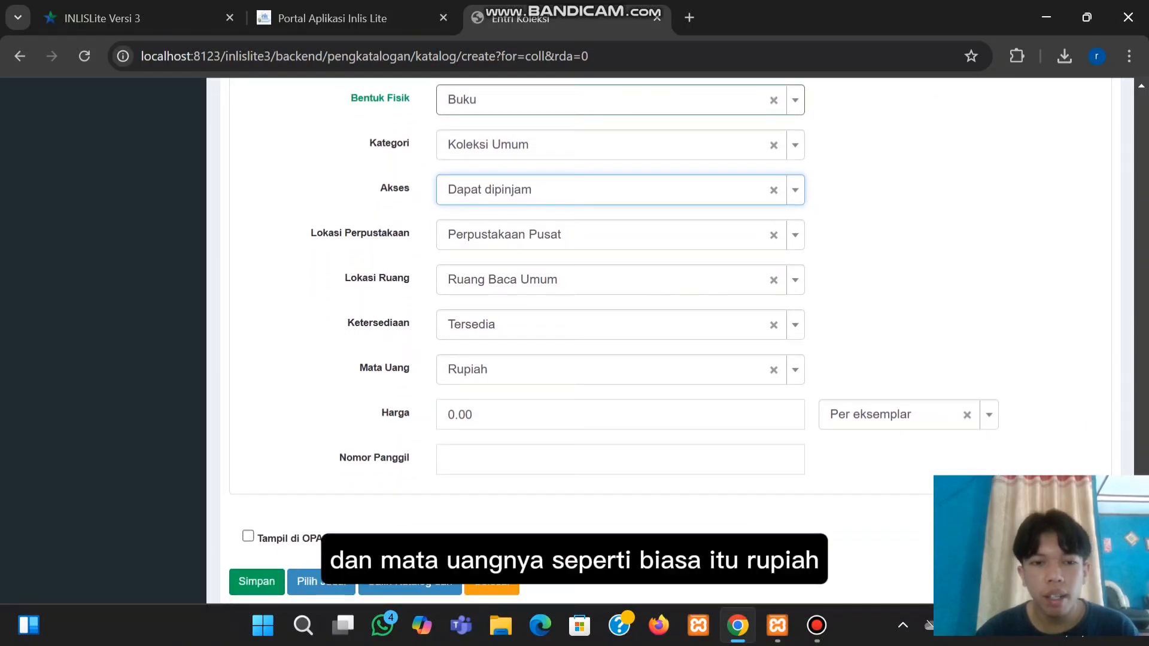
pyautogui.click(474, 414)
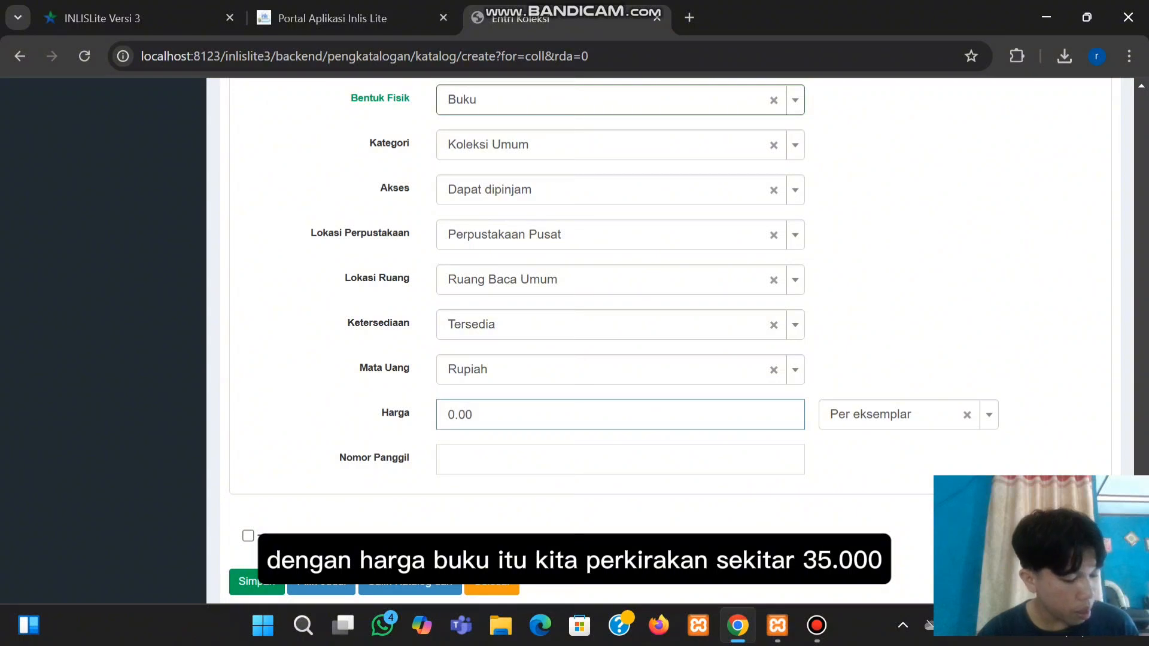
pyautogui.press('BackSpace')
pyautogui.write('35')
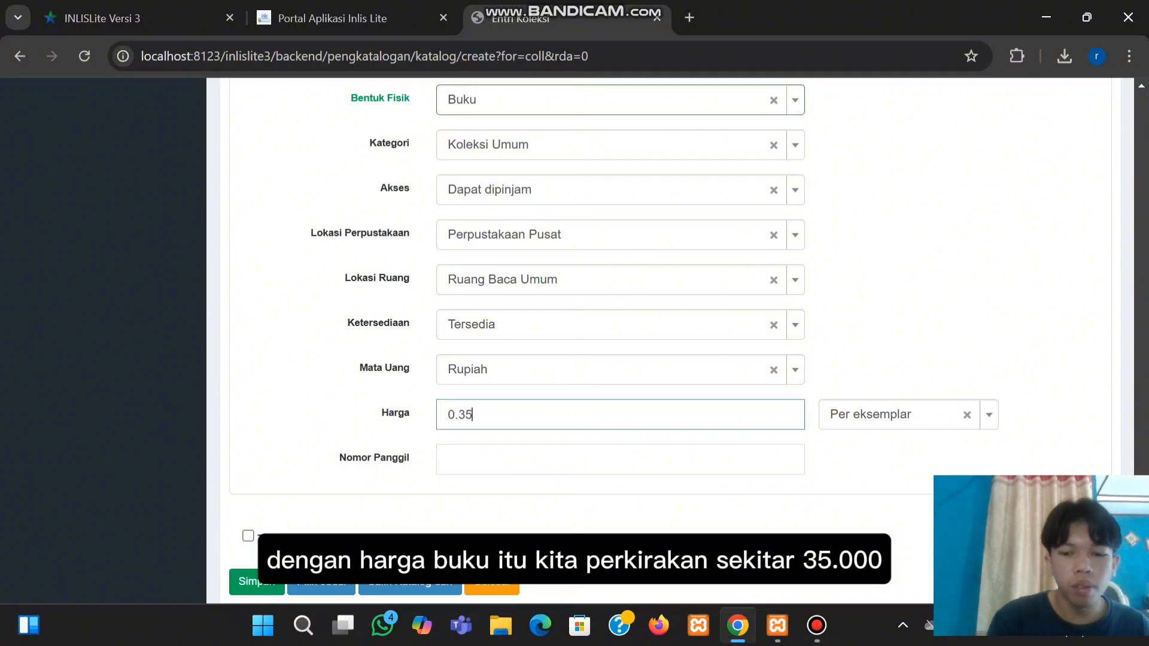
pyautogui.write(',000.00')
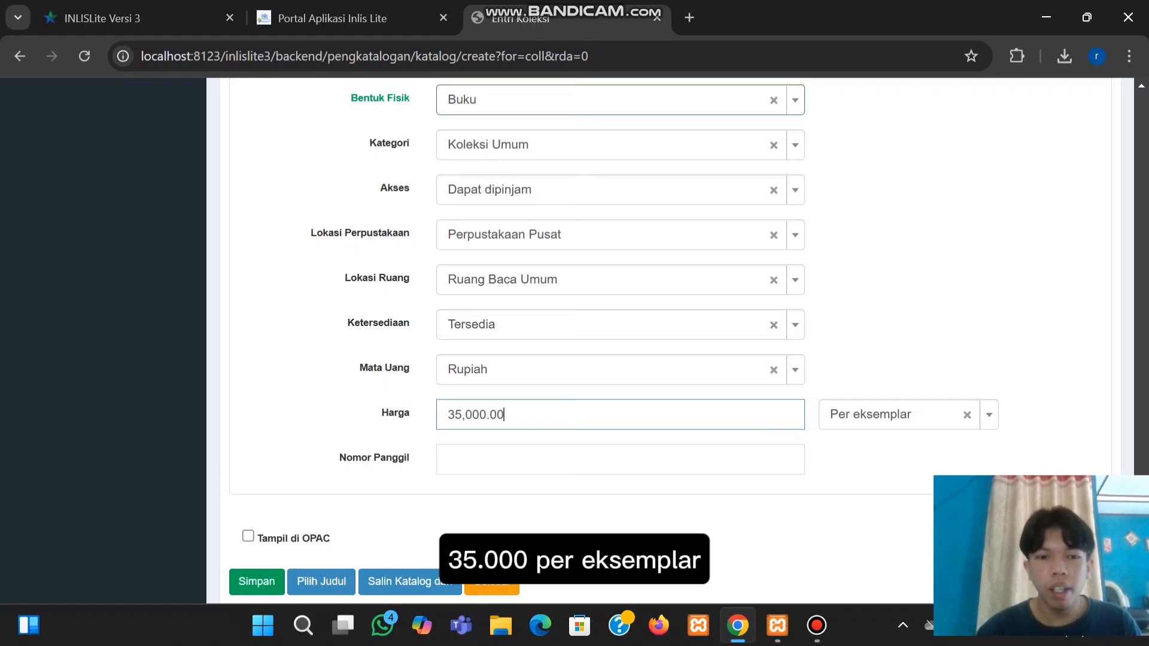
# Give the copy Nomor Panggil 025.1 RAH m, tick Tampil di OPAC, and save it
pyautogui.scroll(7, 670, 341)
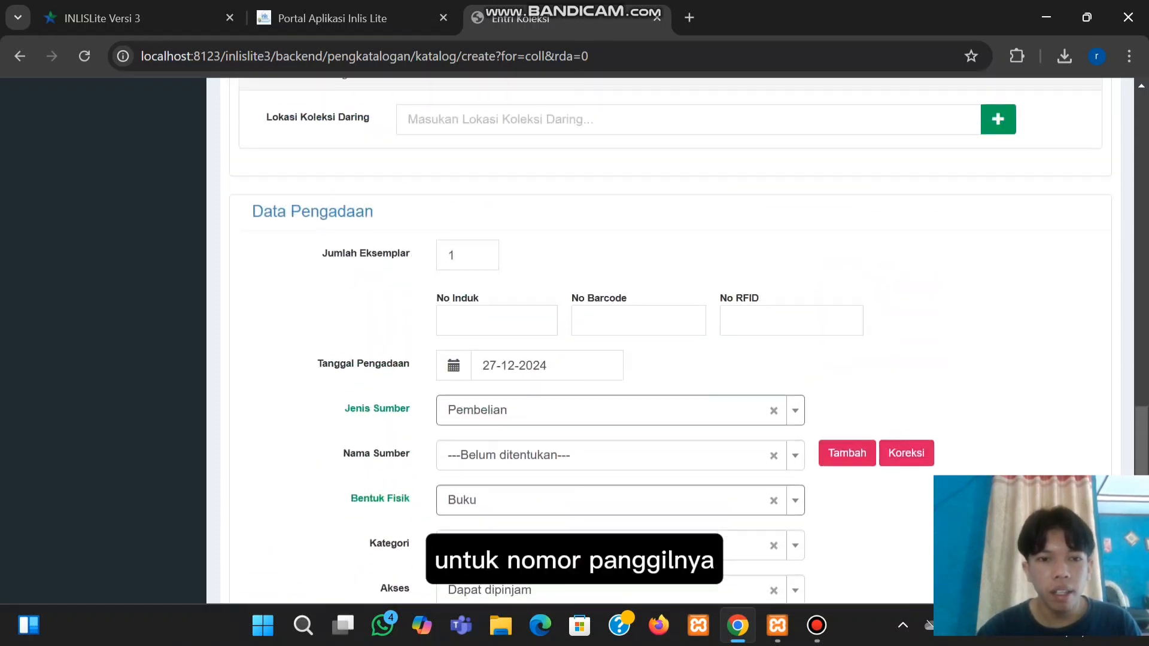
pyautogui.scroll(9, 622, 463)
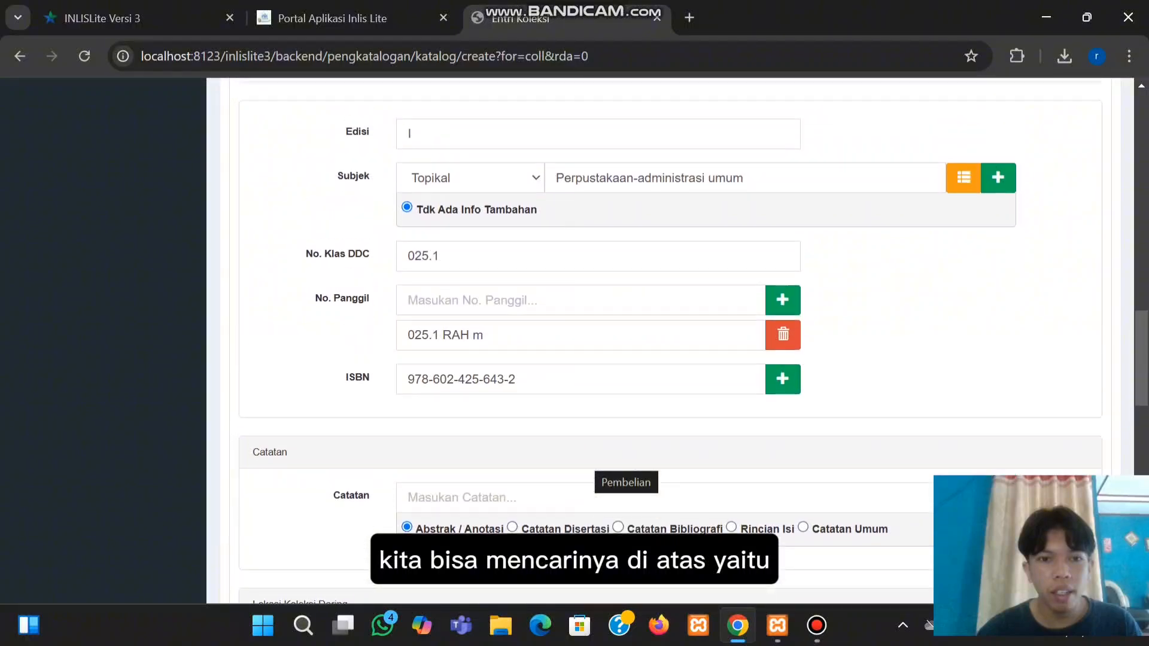
pyautogui.moveTo(407, 399); pyautogui.dragTo(452, 398)
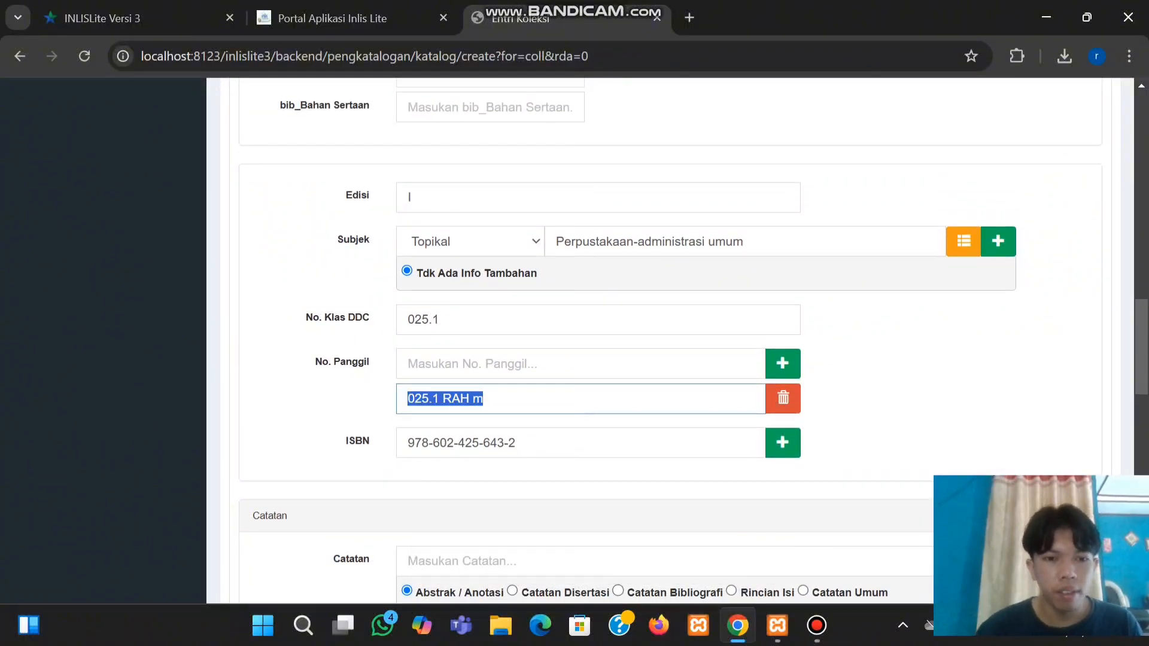
pyautogui.scroll(-8, 622, 359)
pyautogui.scroll(6, 622, 359)
pyautogui.scroll(-1, 623, 359)
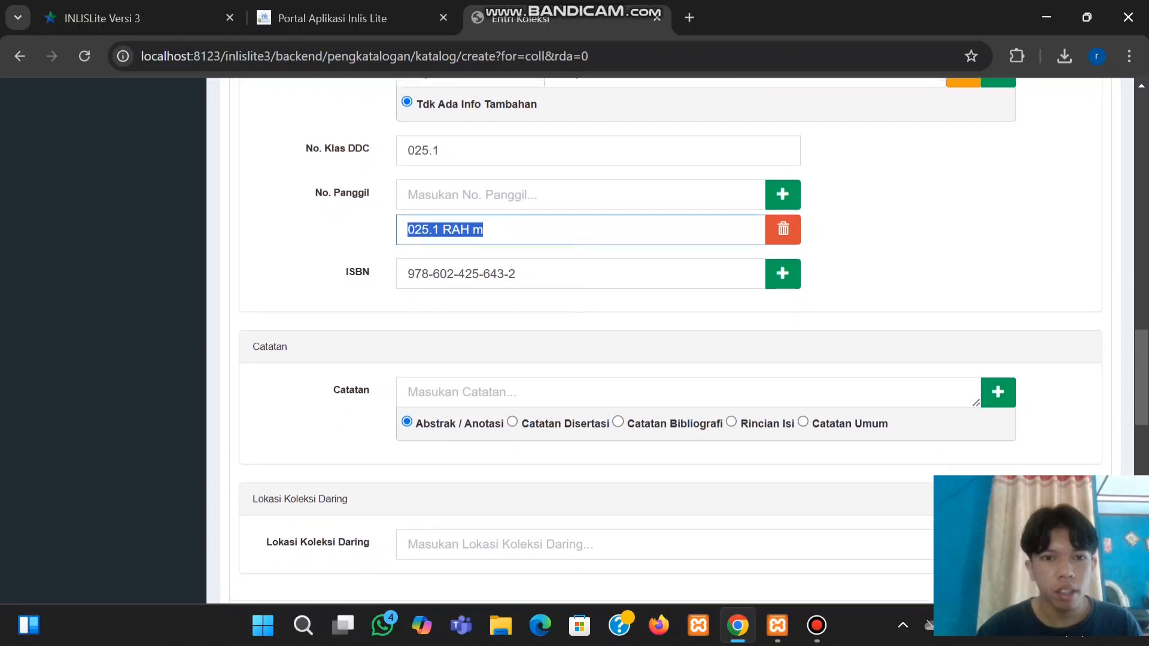
pyautogui.scroll(-15, 622, 359)
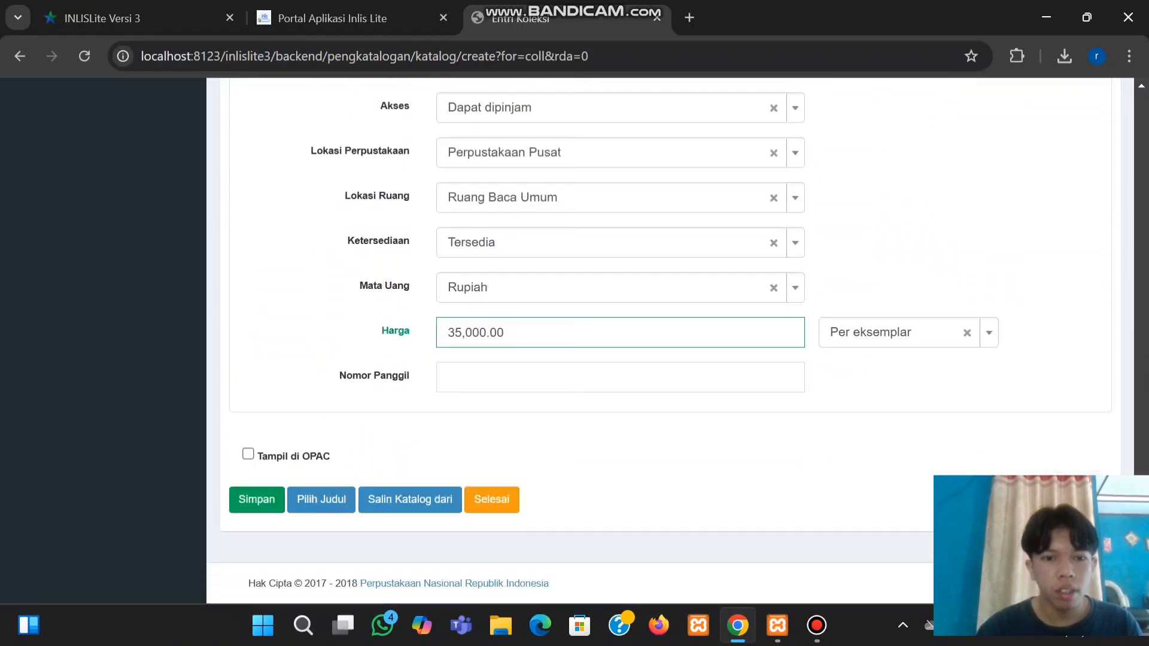
pyautogui.click(543, 378)
pyautogui.write('025.1 RAH m')
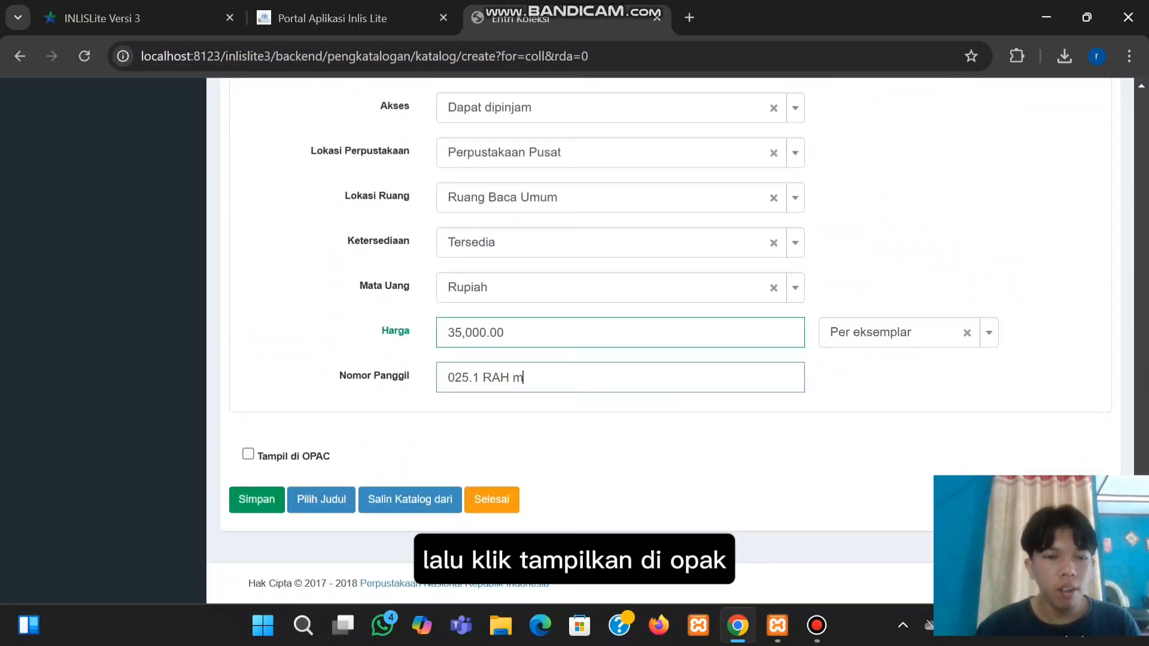
pyautogui.click(249, 454)
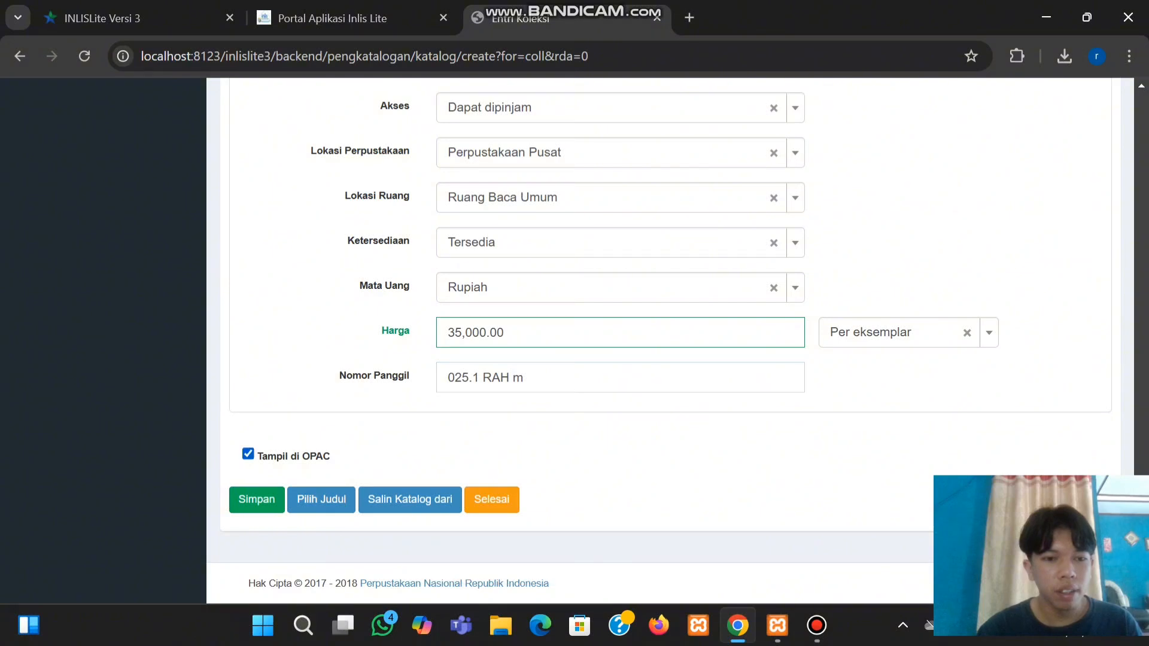
pyautogui.click(256, 499)
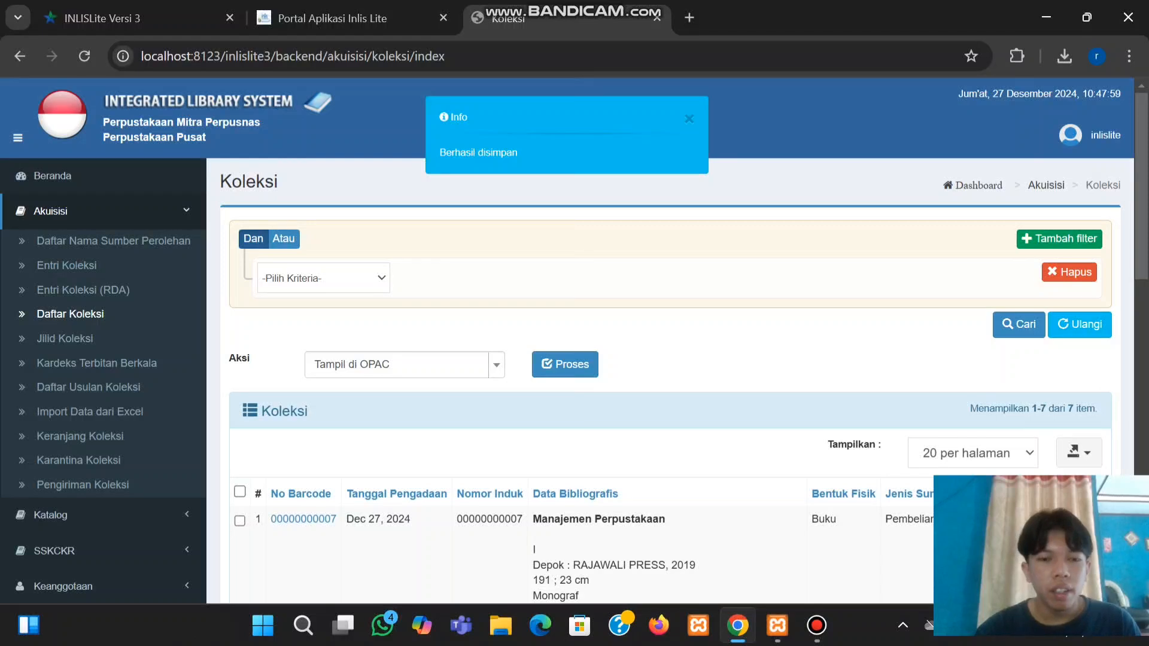
# Check the Daftar Koleksi list for the new Manajemen Perpustakaan row at the top
pyautogui.scroll(-2, 575, 341)
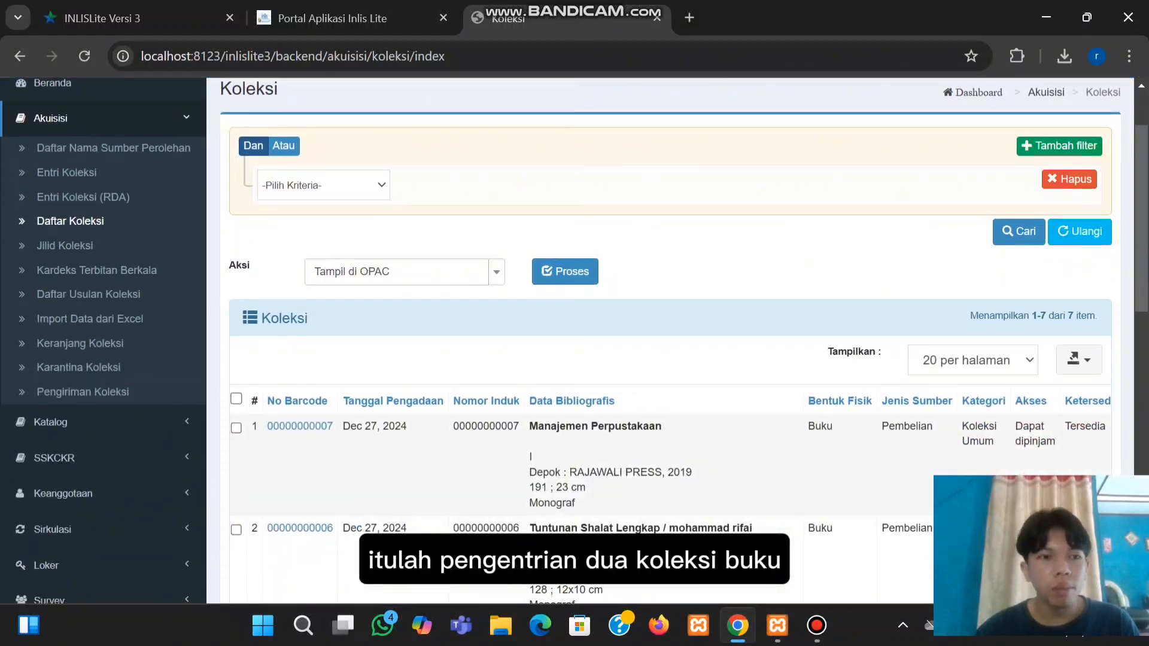
pyautogui.scroll(2, 575, 341)
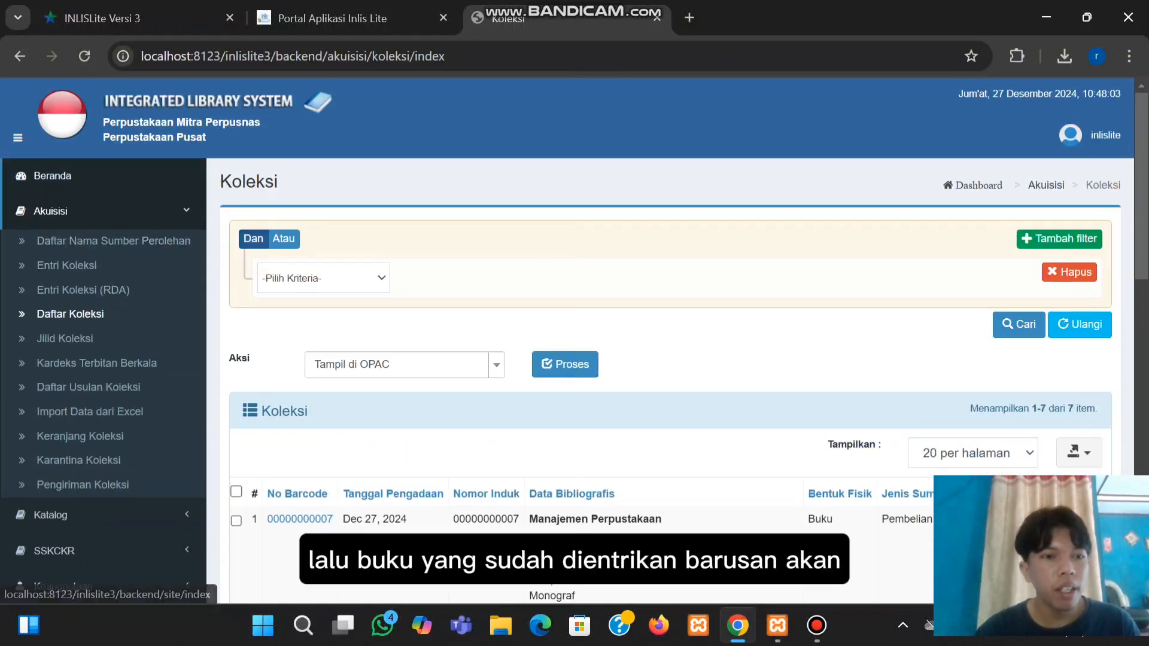
# Go from Beranda to Daftar Katalog and review its 5 titles, led by Manajemen Perpustakaan
pyautogui.click(53, 176)
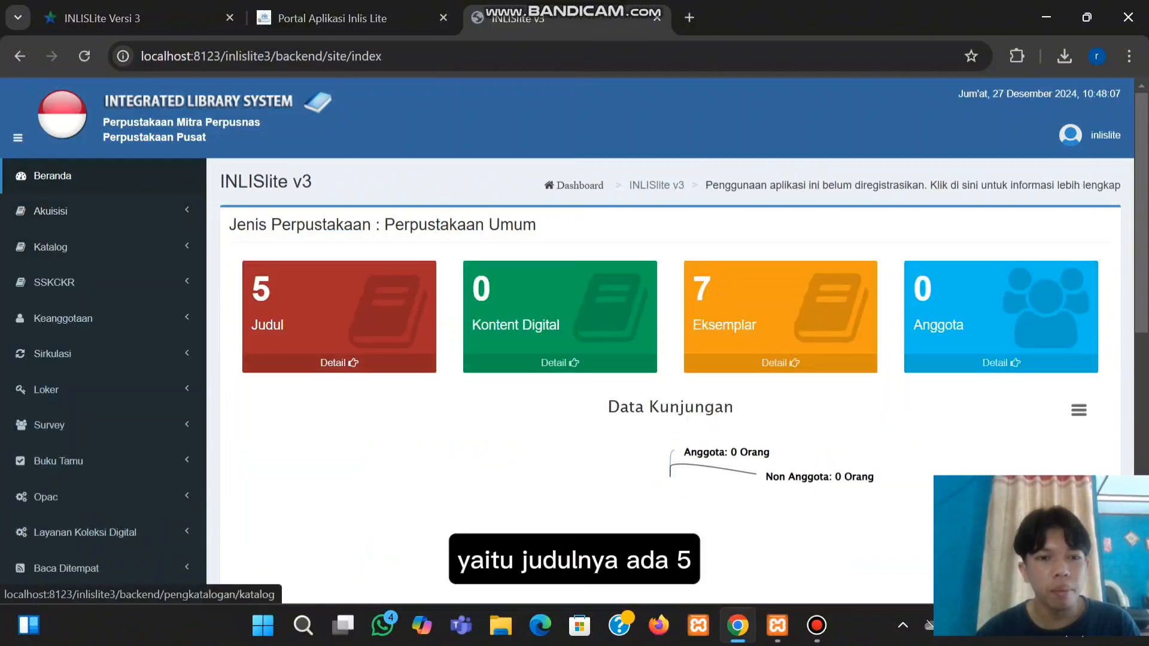
pyautogui.click(339, 363)
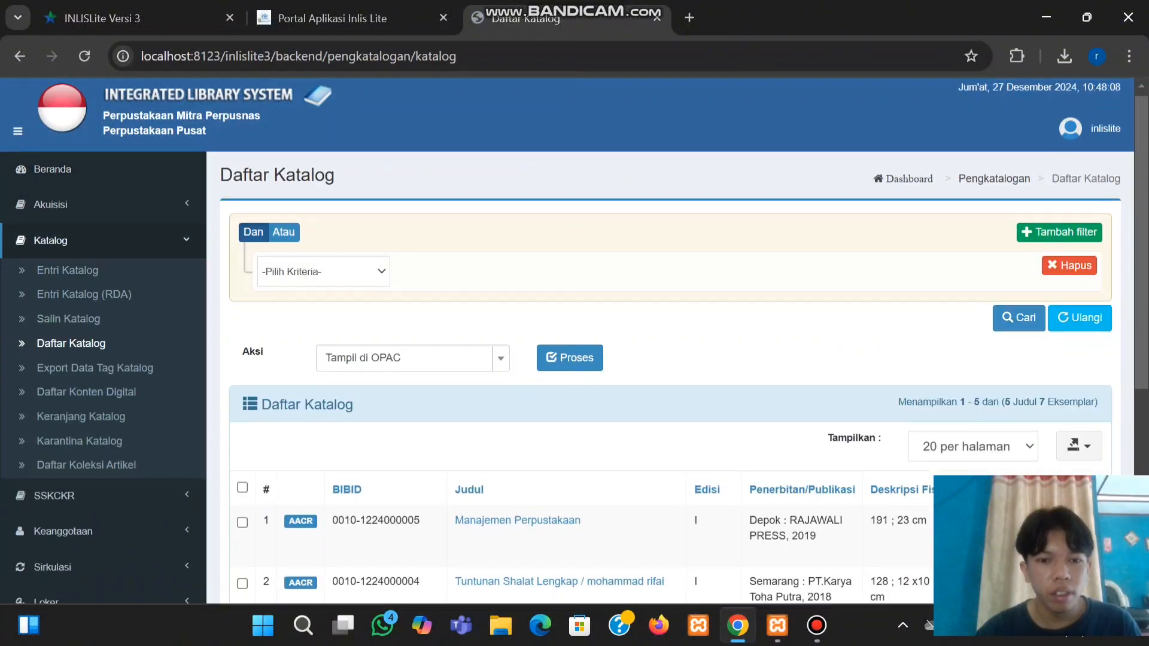
pyautogui.scroll(-3, 677, 341)
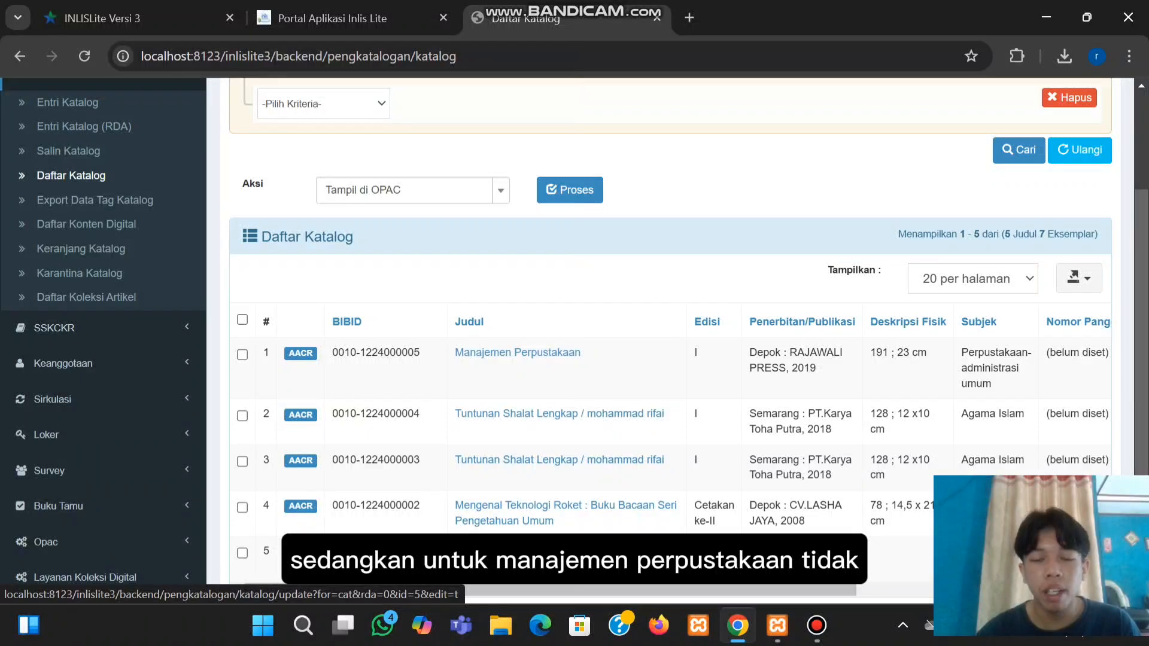
pyautogui.scroll(3, 574, 337)
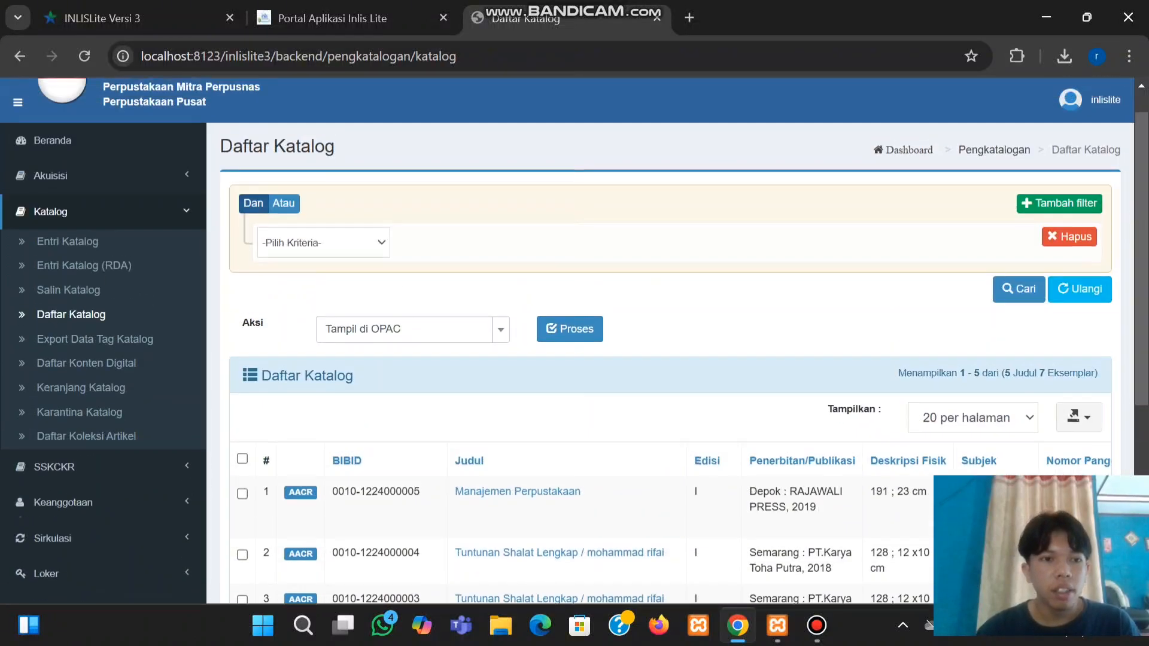
pyautogui.scroll(1, 575, 337)
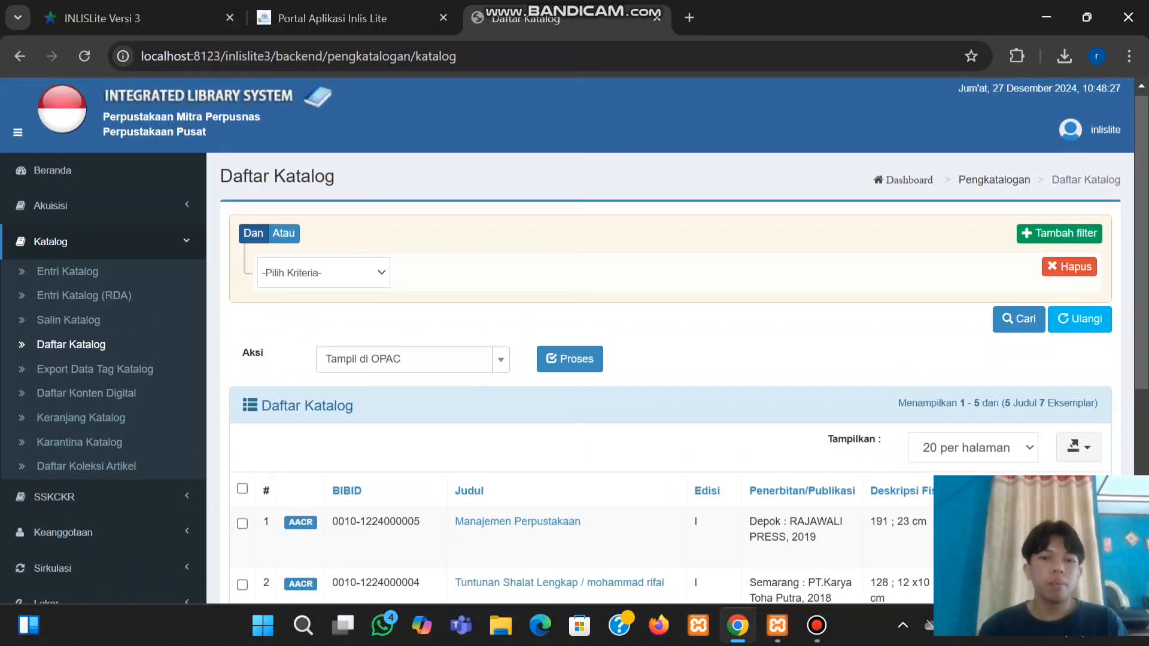